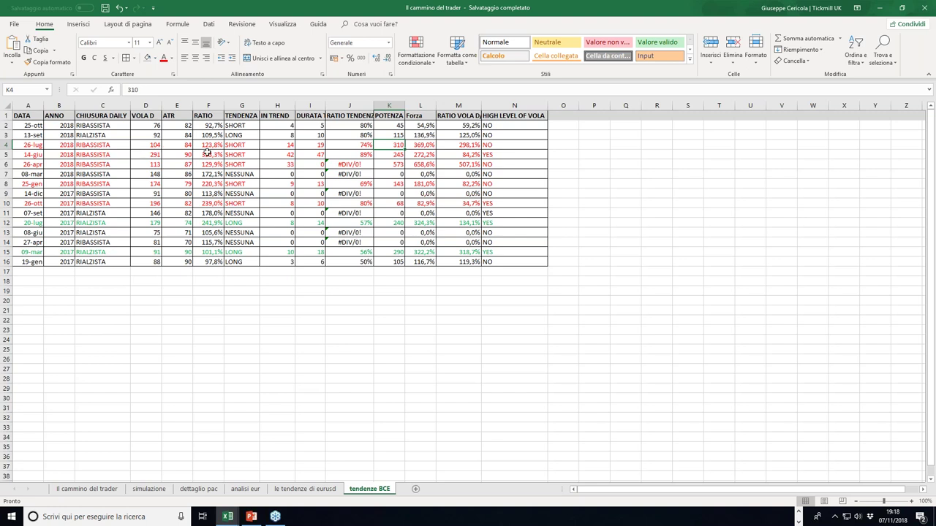
Review the 26 July 2018 row of the BCE trends table cell by cell, from the date to POTENZA.
{"action": "left_click", "coordinate": [31, 145]}
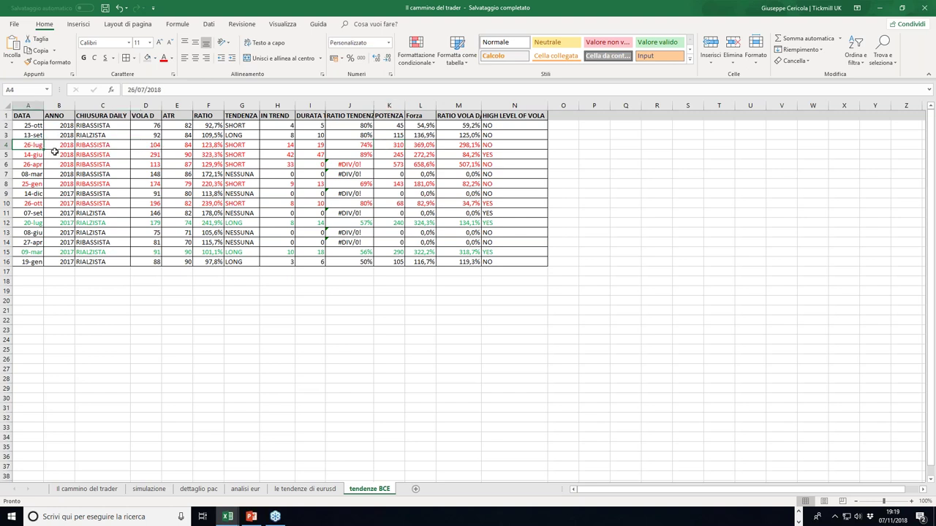
{"action": "left_click", "coordinate": [105, 145]}
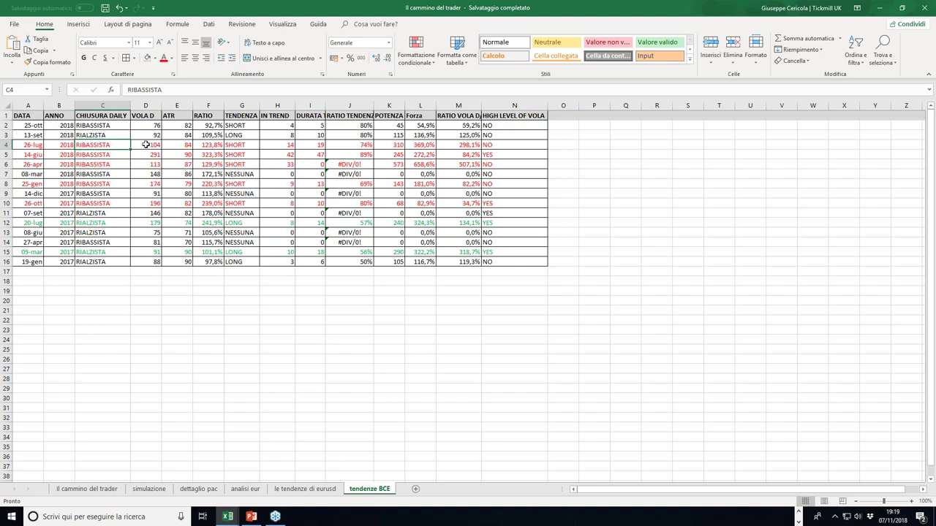
{"action": "left_click", "coordinate": [147, 145]}
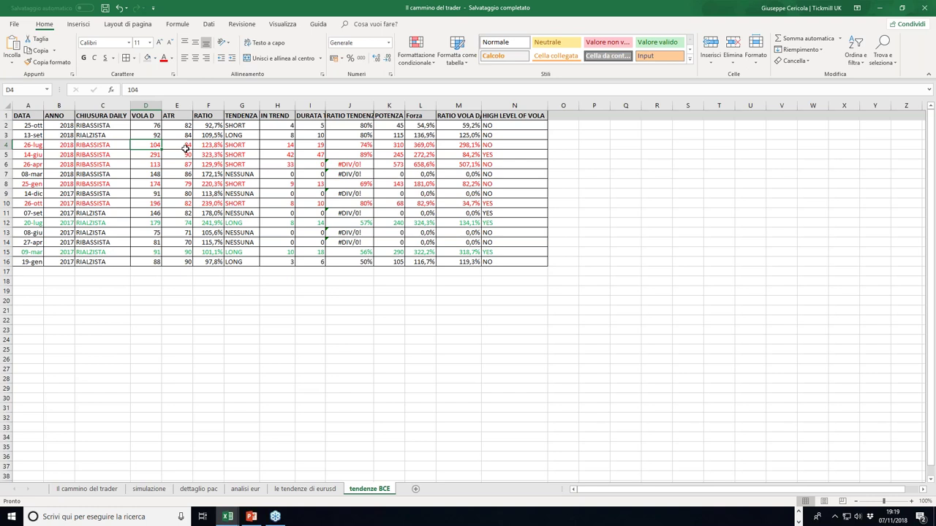
{"action": "left_click", "coordinate": [213, 147]}
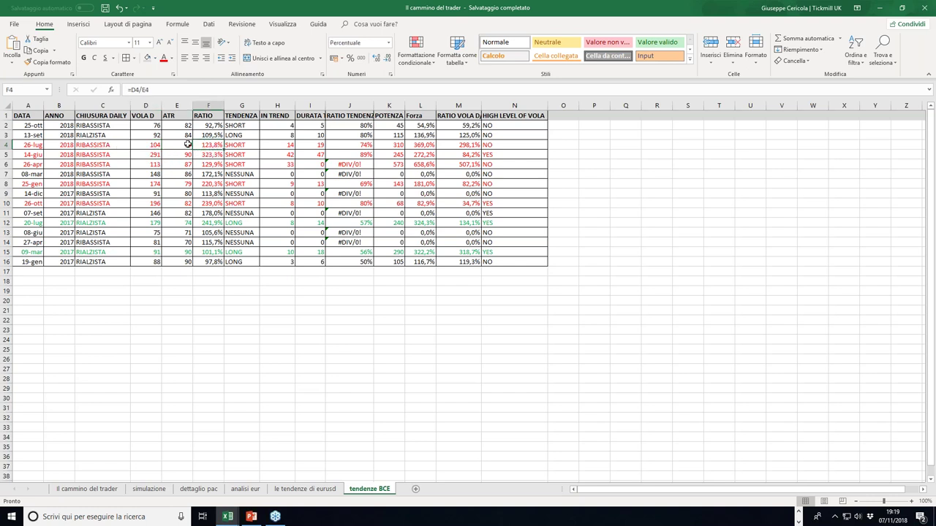
{"action": "left_click", "coordinate": [241, 146]}
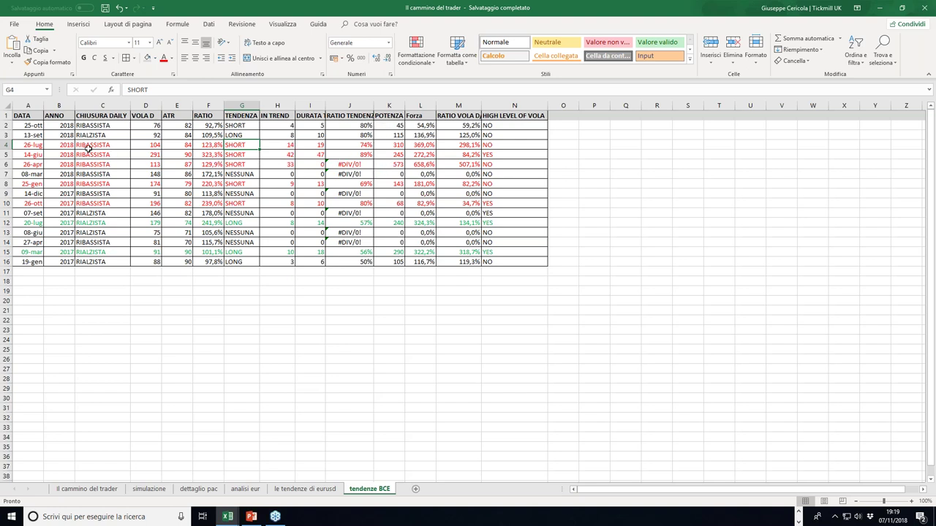
{"action": "left_click", "coordinate": [285, 145]}
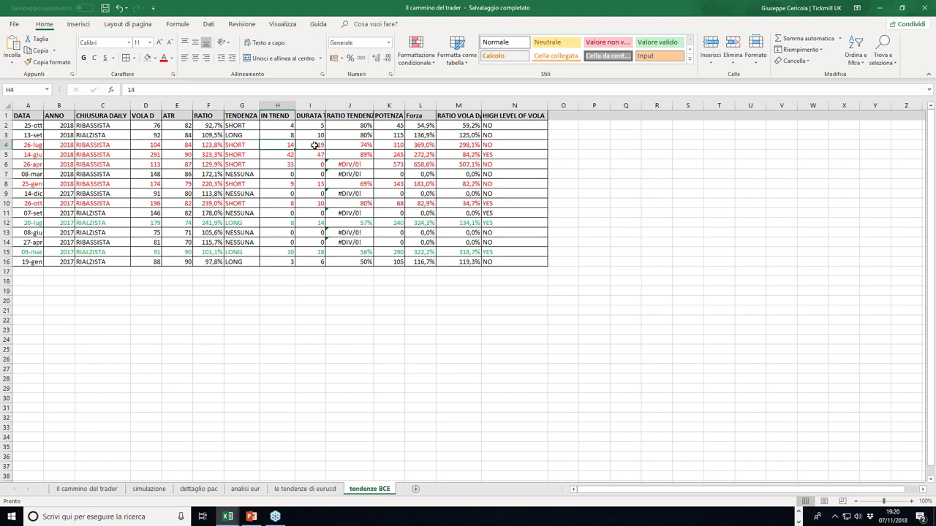
{"action": "left_click", "coordinate": [318, 146]}
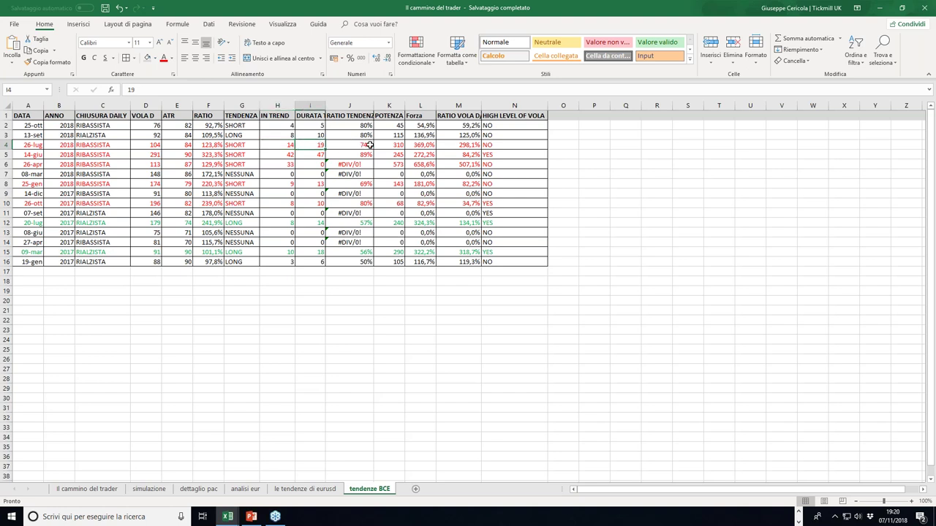
{"action": "left_click", "coordinate": [395, 146]}
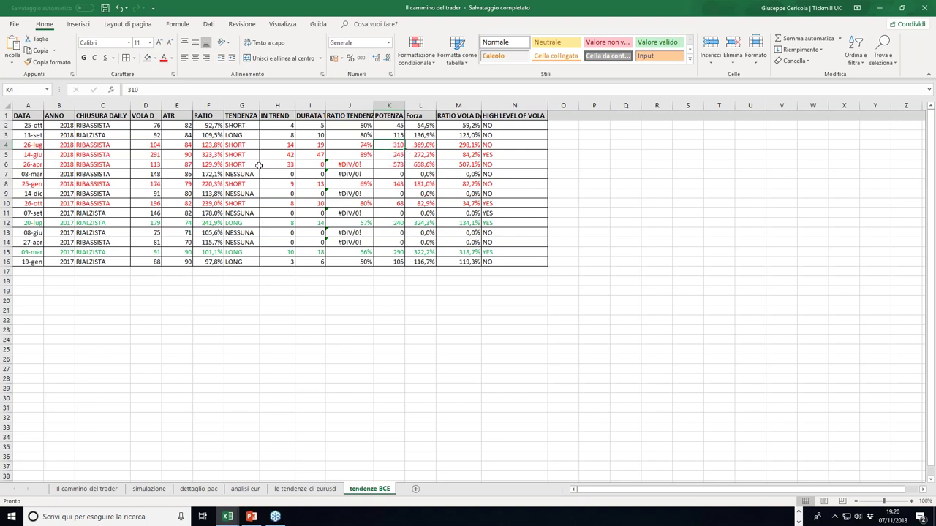
{"action": "left_click", "coordinate": [799, 514]}
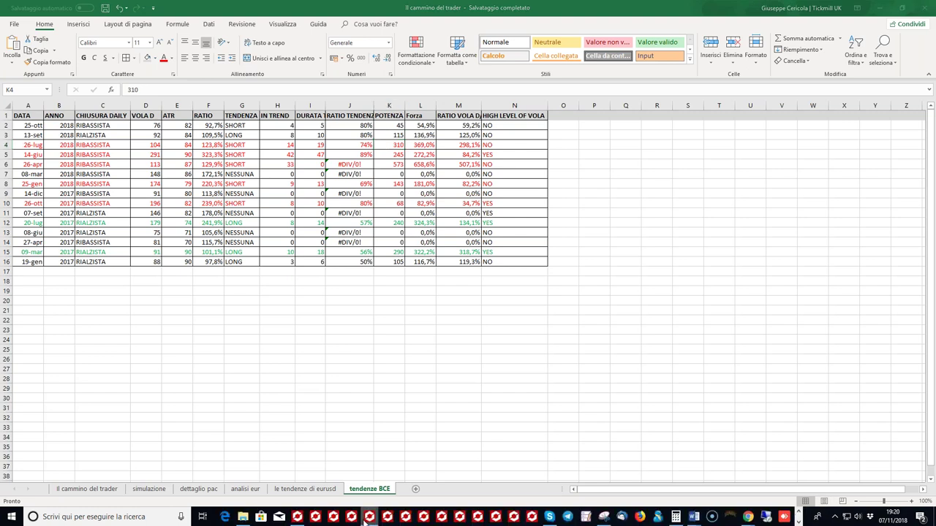
{"action": "mouse_move", "coordinate": [298, 520]}
Review the date, daily close and POTENZA cells of the 26 April 2018 row.
{"action": "left_click", "coordinate": [35, 165]}
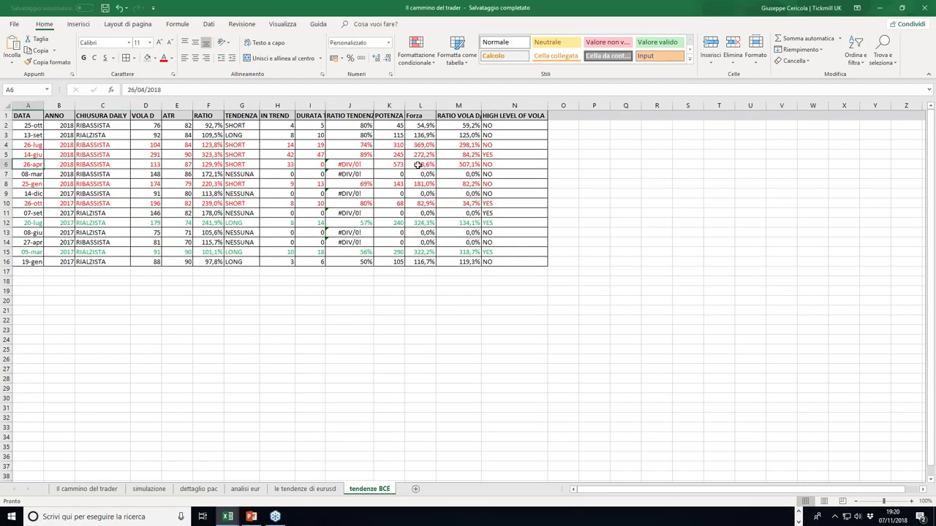
{"action": "left_click", "coordinate": [103, 164]}
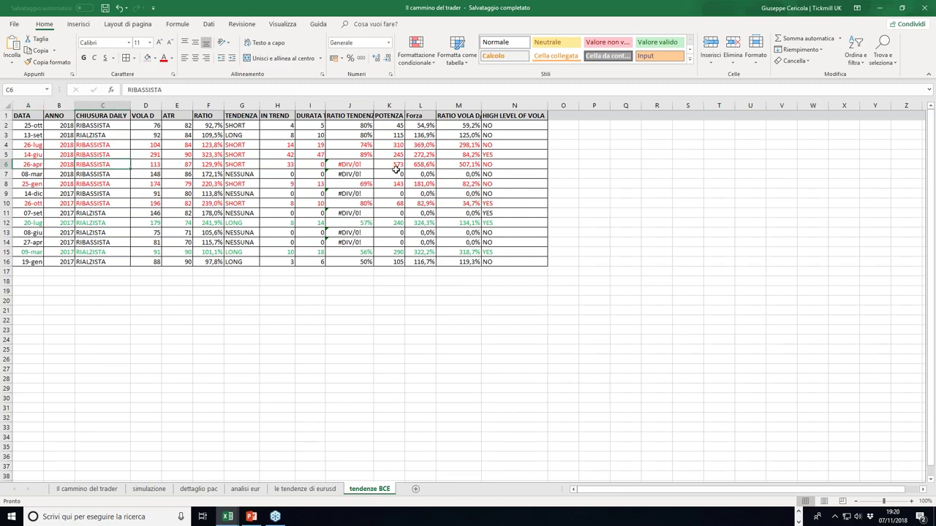
{"action": "left_click", "coordinate": [390, 164]}
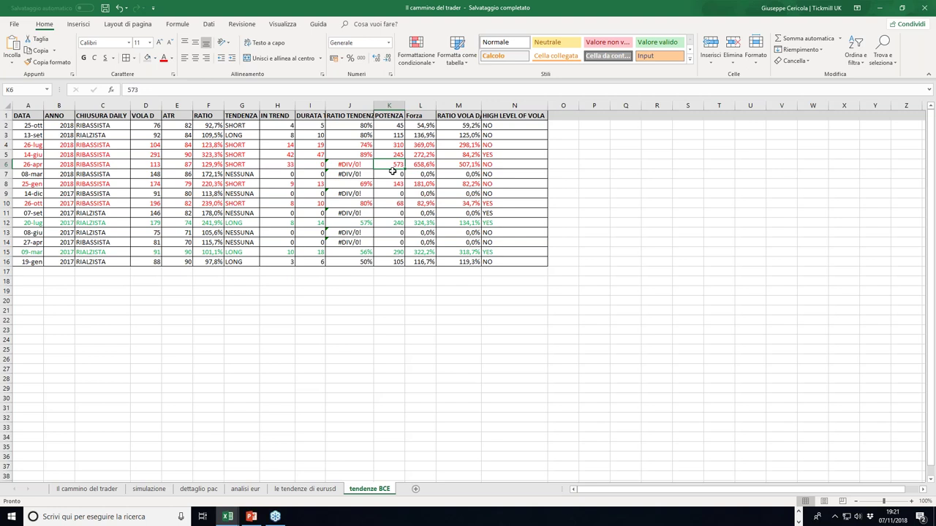
Bring up the EURUSD M30 chart in MetaTrader, and switch to PowerPoint to select slide 30 of the webinar deck.
{"action": "left_click", "coordinate": [798, 515]}
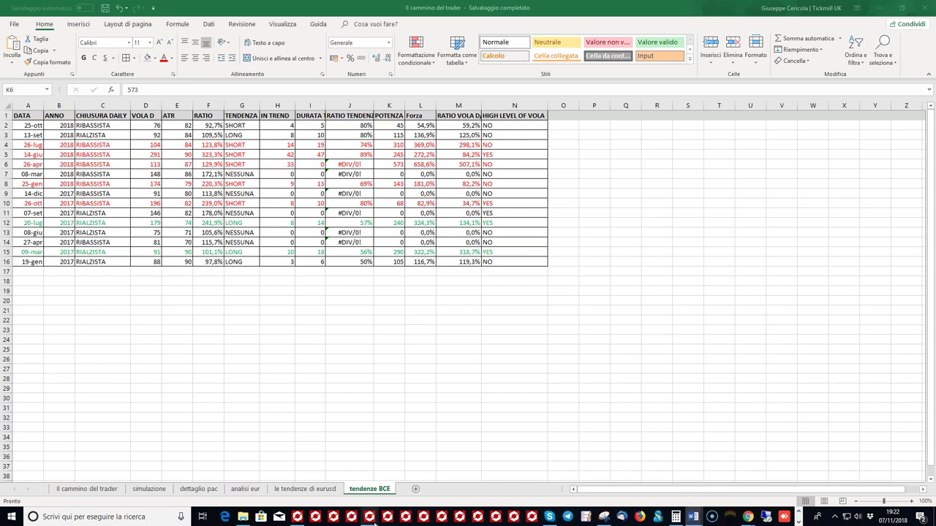
{"action": "left_click", "coordinate": [298, 519]}
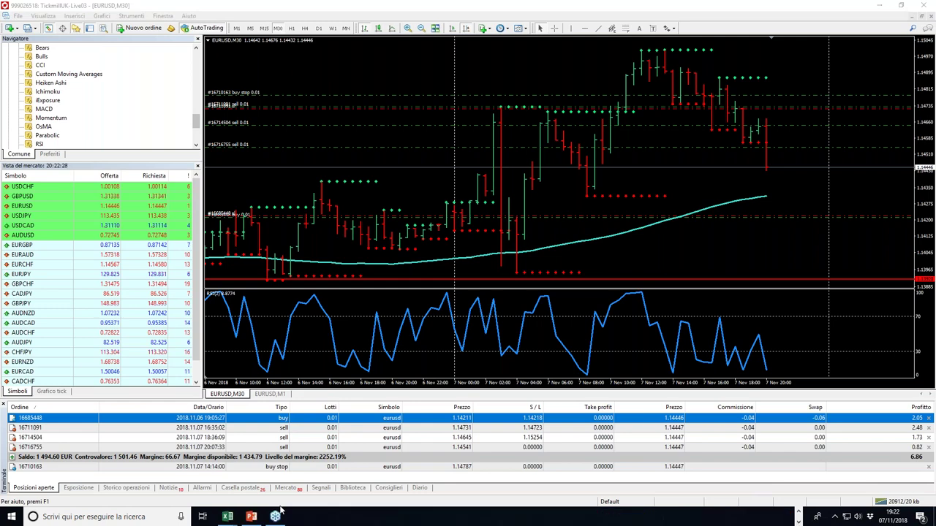
{"action": "left_click", "coordinate": [250, 516]}
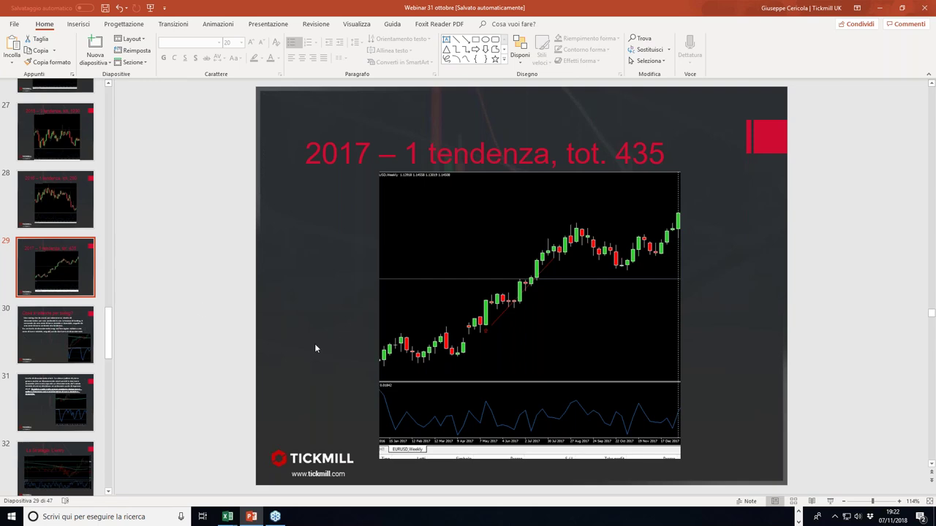
{"action": "left_click", "coordinate": [66, 322]}
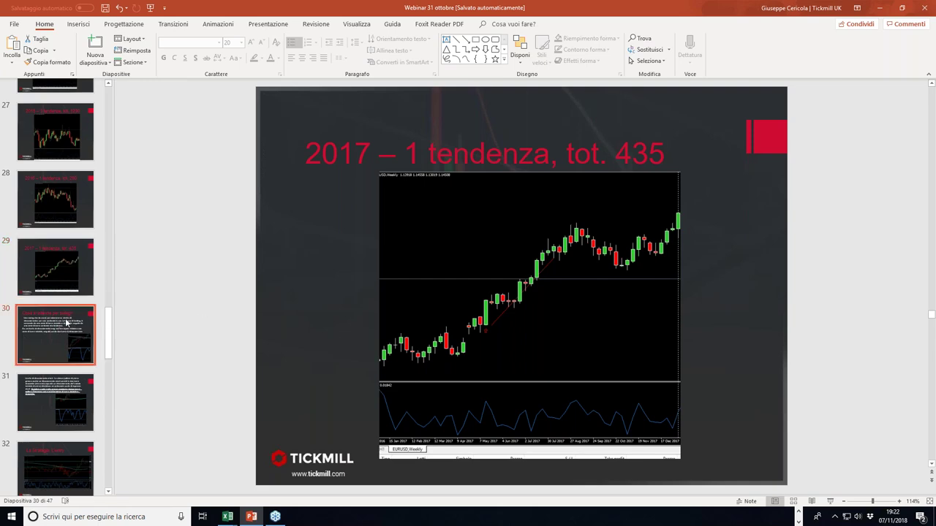
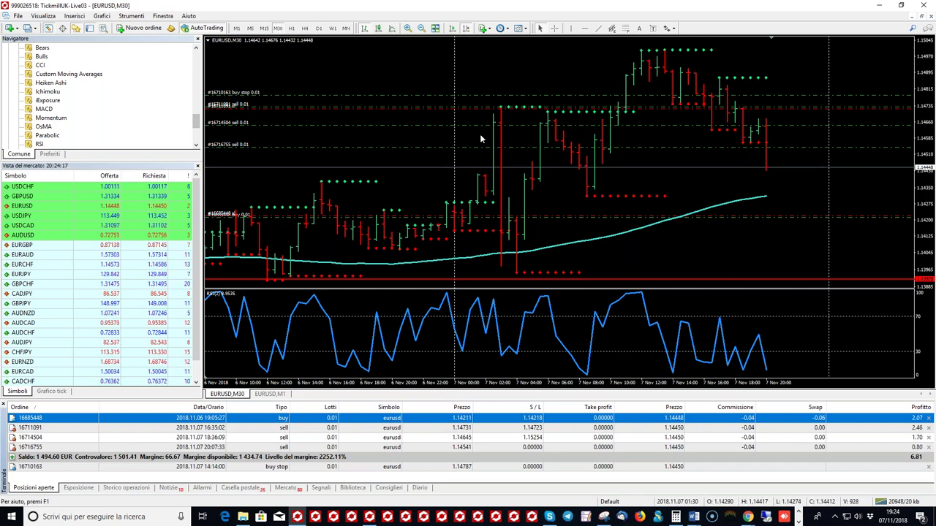
Place the crosshair on the 6 November 17:30 candle of MetaTrader's EURUSD M30 chart and mark that area with freehand red strokes.
{"action": "left_click", "coordinate": [553, 28]}
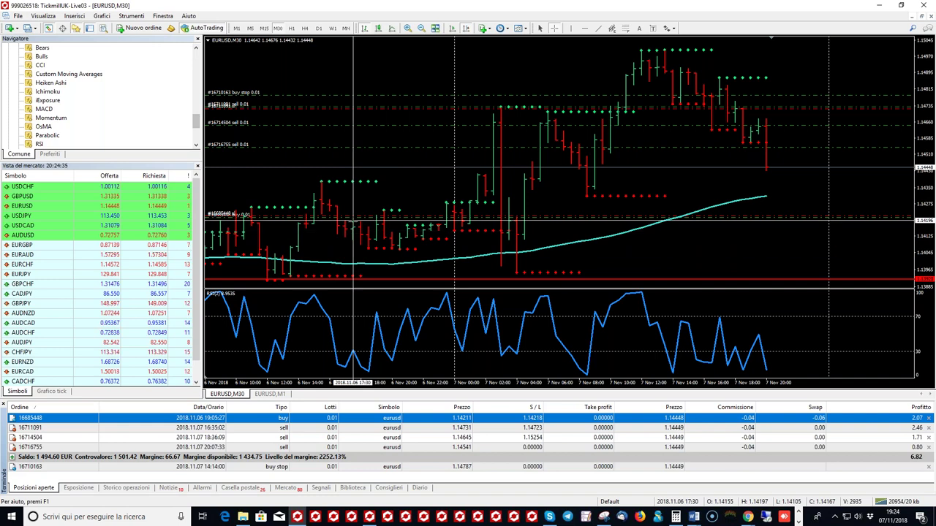
{"action": "mouse_move", "coordinate": [353, 228]}
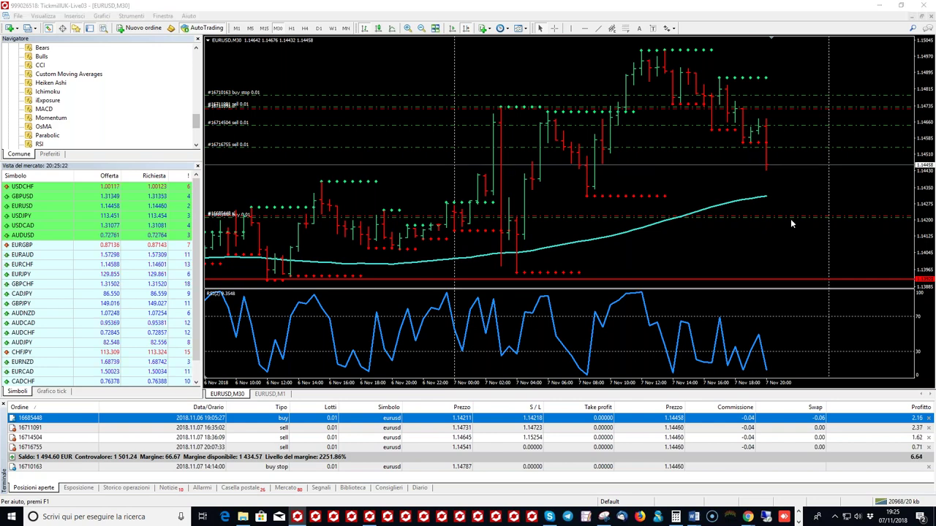
{"action": "left_click", "coordinate": [402, 219]}
{"action": "mouse_move", "coordinate": [374, 198]}
{"action": "left_mouse_down"}
{"action": "mouse_move", "coordinate": [356, 215]}
{"action": "mouse_move", "coordinate": [365, 214]}
{"action": "left_mouse_up"}
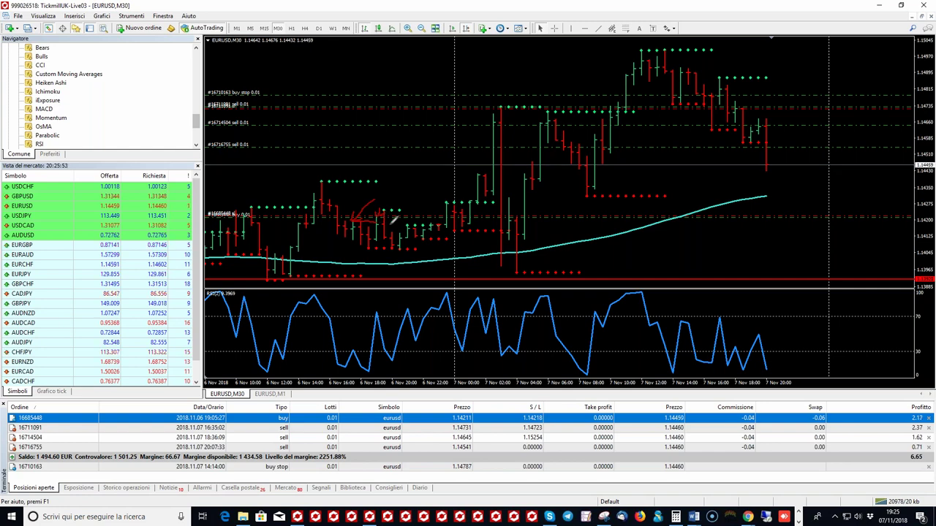
{"action": "left_click_drag", "start_coordinate": [367, 251], "coordinate": [386, 242]}
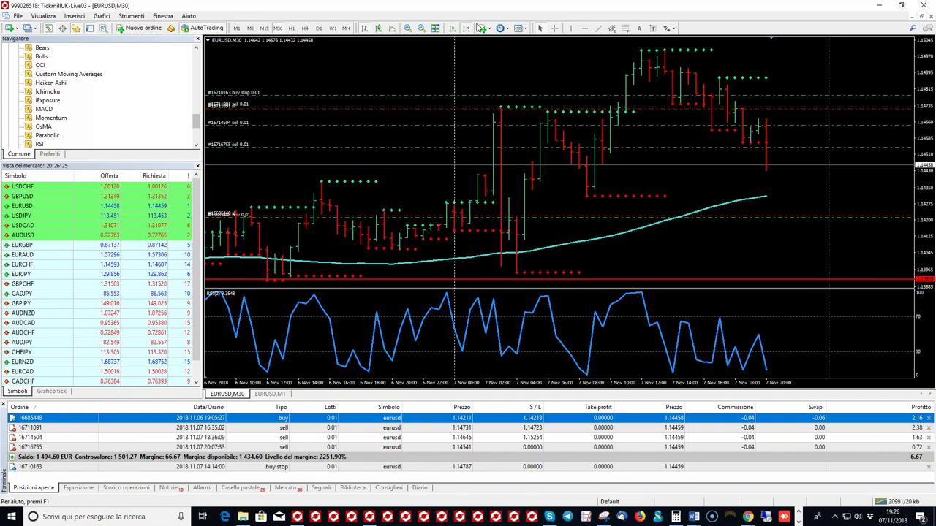
Zoom out the EURUSD M30 chart one level and inspect the 6 November candles with the crosshair.
{"action": "left_click", "coordinate": [421, 28]}
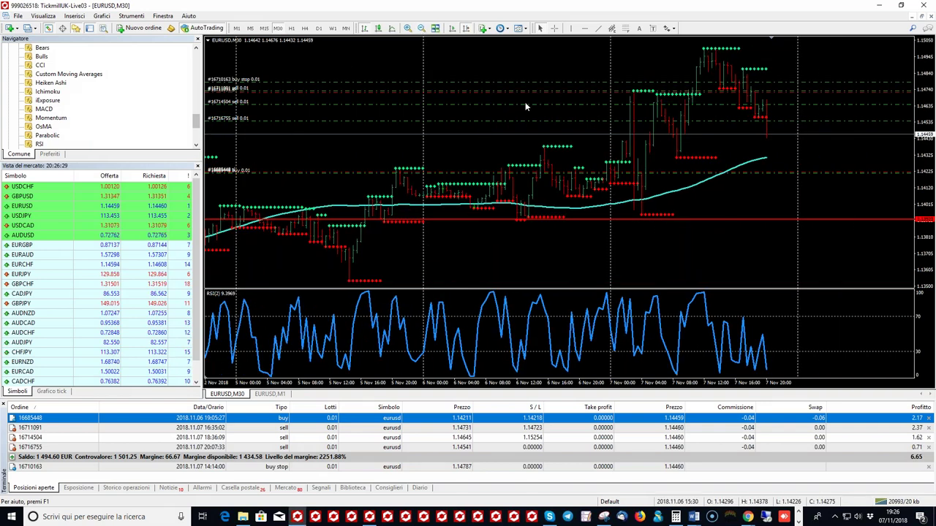
{"action": "middle_click", "coordinate": [542, 229]}
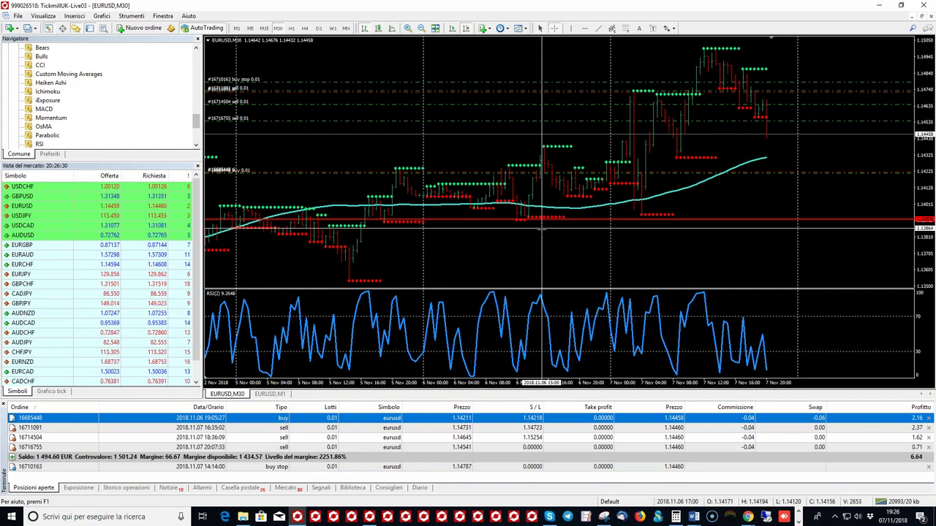
{"action": "left_click_drag", "start_coordinate": [542, 218], "coordinate": [502, 260]}
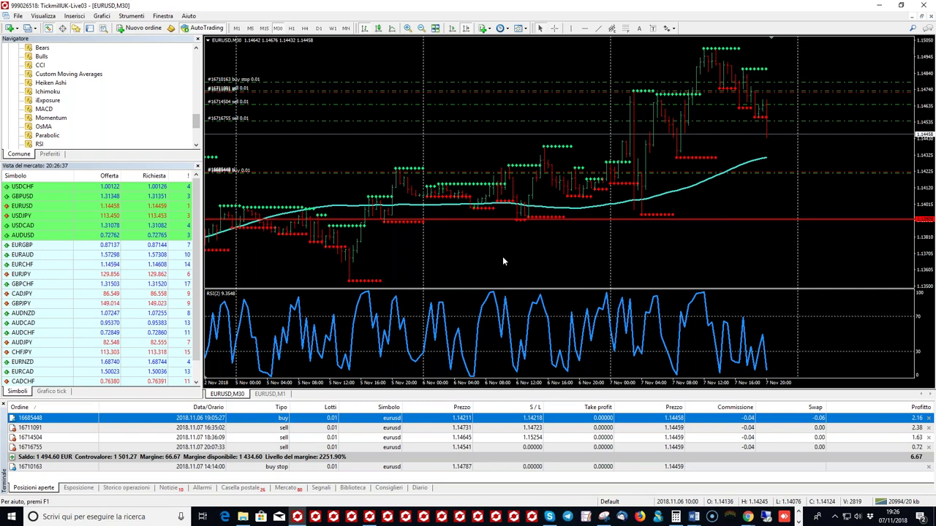
{"action": "mouse_move", "coordinate": [468, 203]}
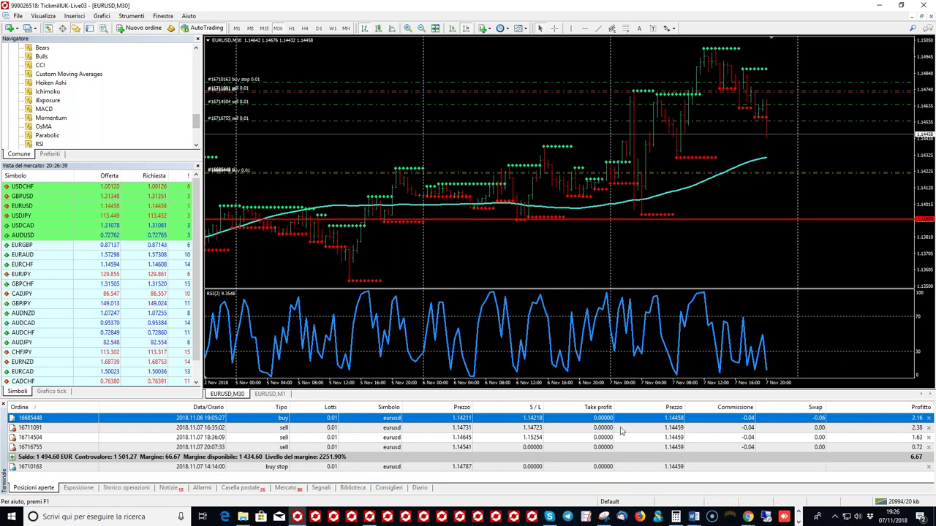
Switch to the Mataf Forex Volatility page in Chrome, maximize its window and examine the EURUSD volatility per hour of the day.
{"action": "left_click", "coordinate": [747, 518]}
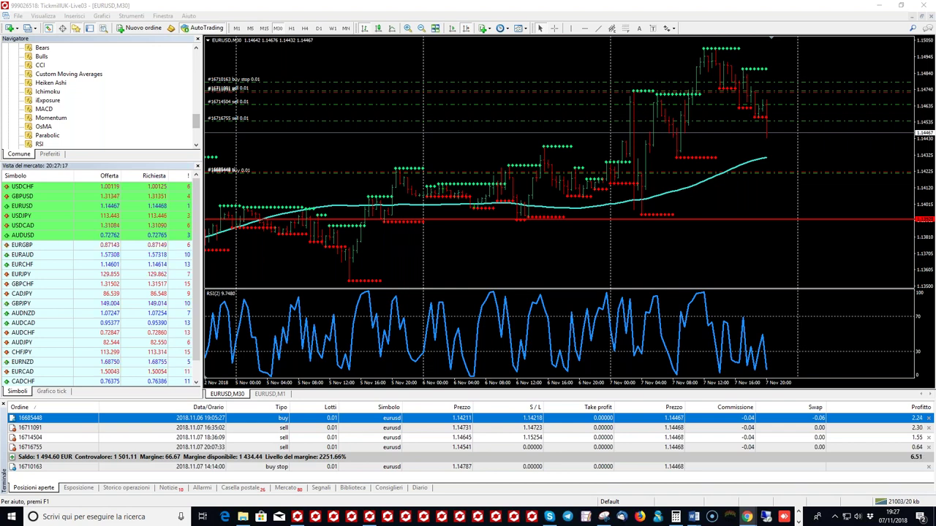
{"action": "key", "text": "alt+Tab"}
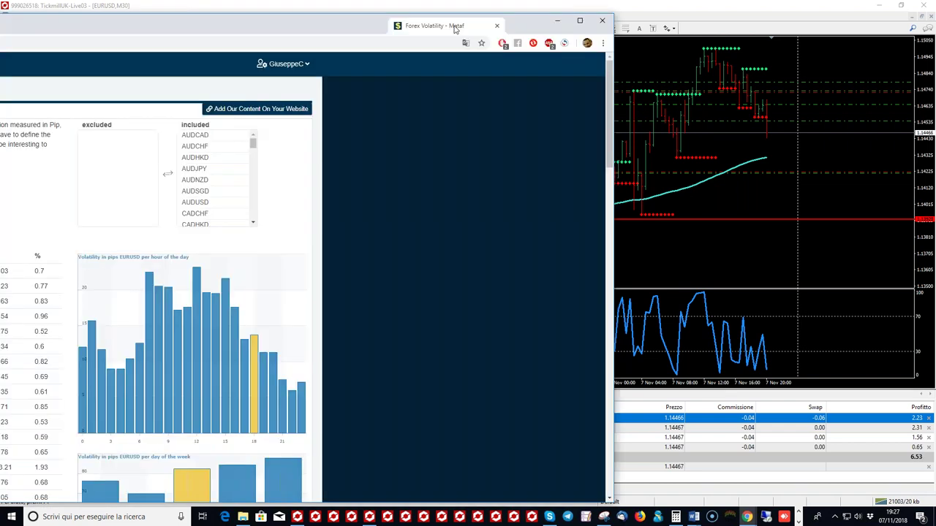
{"action": "double_click", "coordinate": [455, 27]}
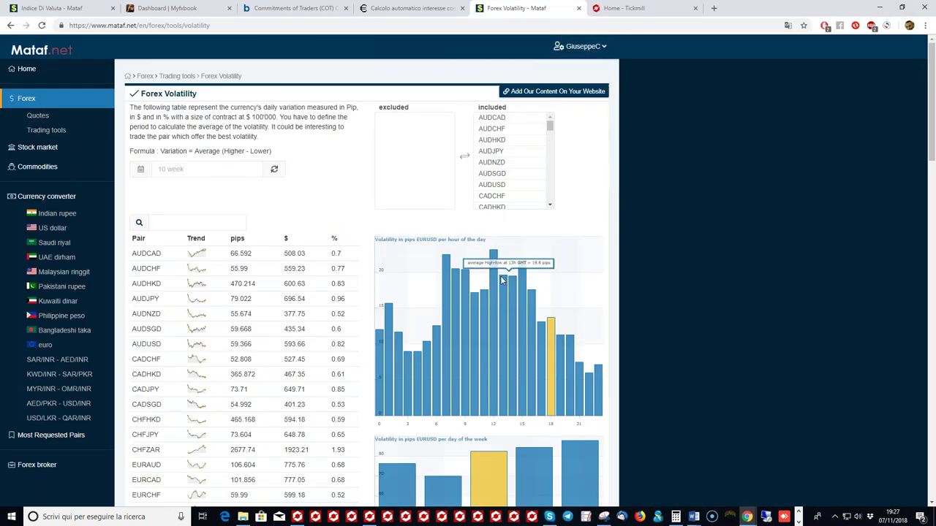
{"action": "scroll", "coordinate": [502, 280], "scroll_direction": "down", "scroll_amount": 1}
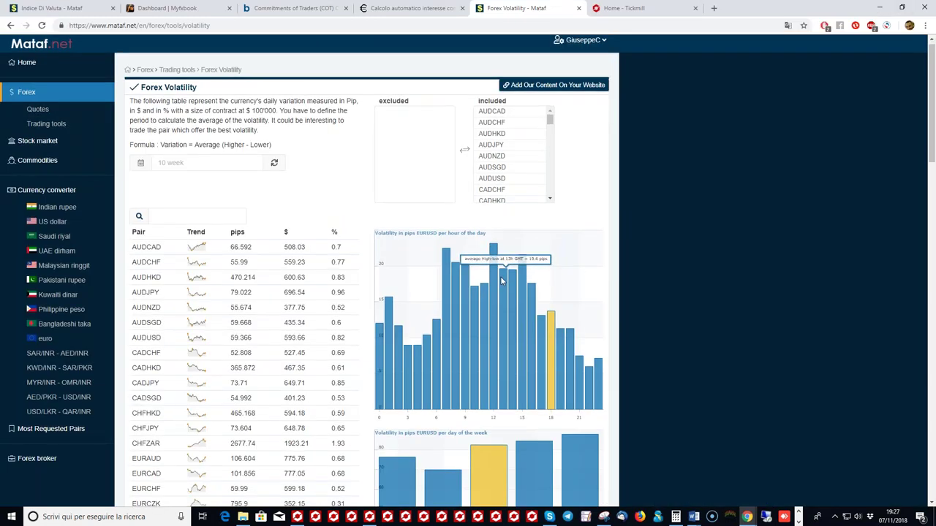
{"action": "scroll", "coordinate": [502, 280], "scroll_direction": "down", "scroll_amount": 1}
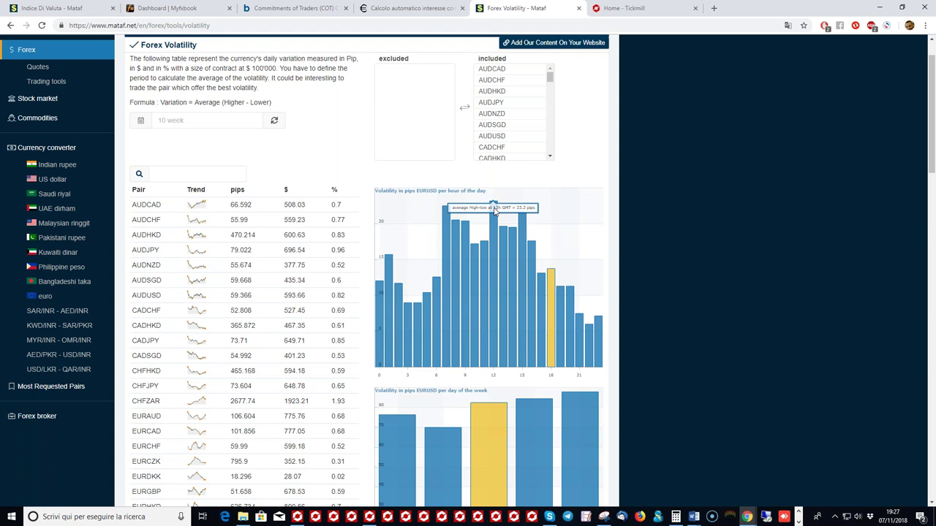
Recalculate the volatility with the period set to "50 settimana" and check the updated EURUSD chart per hour of the day.
{"action": "left_click", "coordinate": [183, 122]}
{"action": "type", "text": "50"}
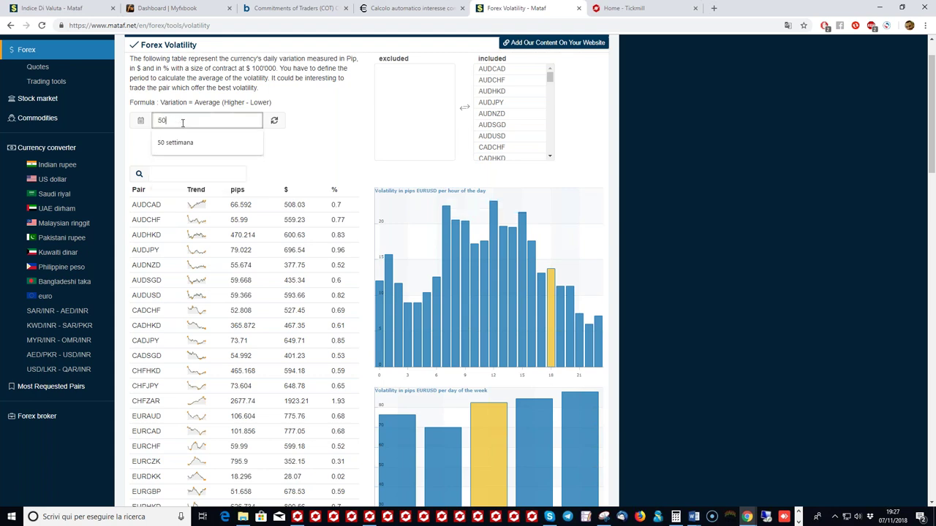
{"action": "key", "text": "Down"}
{"action": "key", "text": "Return"}
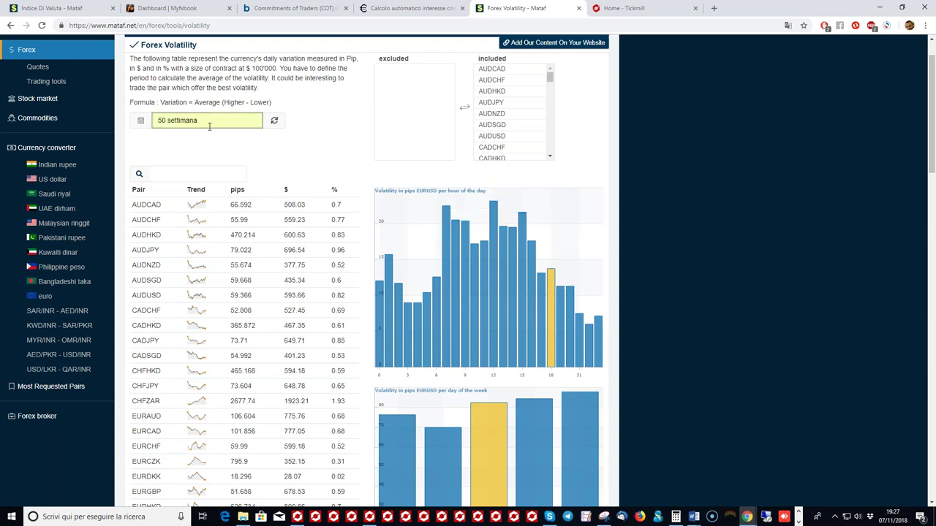
{"action": "left_click", "coordinate": [235, 120]}
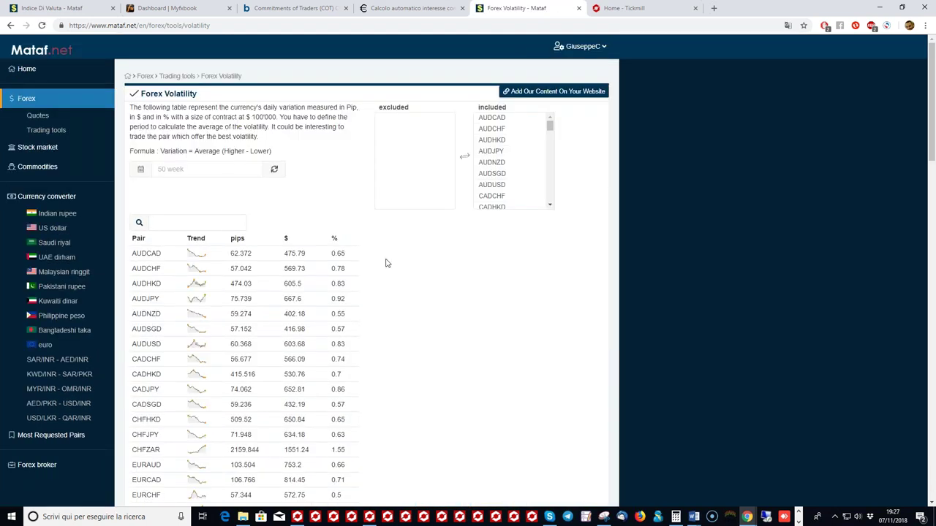
{"action": "scroll", "coordinate": [453, 249], "scroll_direction": "down", "scroll_amount": 1}
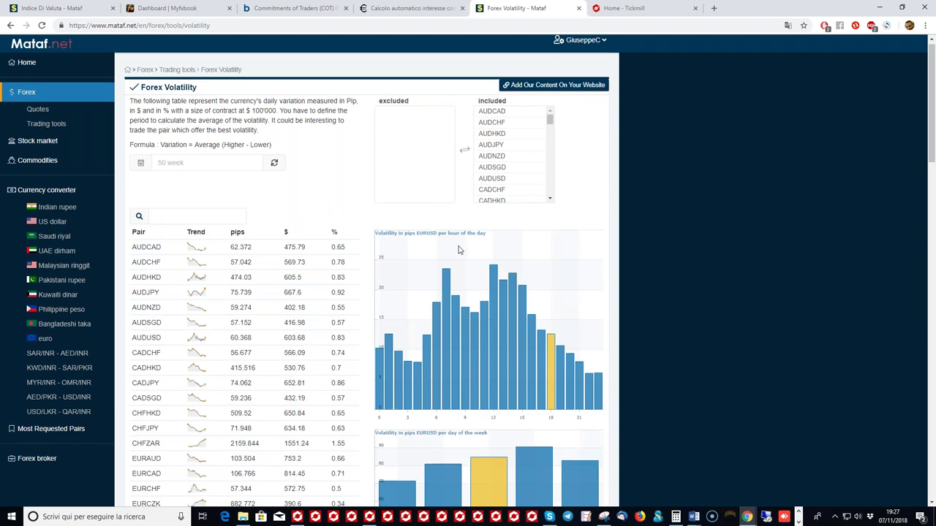
{"action": "scroll", "coordinate": [458, 250], "scroll_direction": "down", "scroll_amount": 1}
{"action": "mouse_move", "coordinate": [495, 233]}
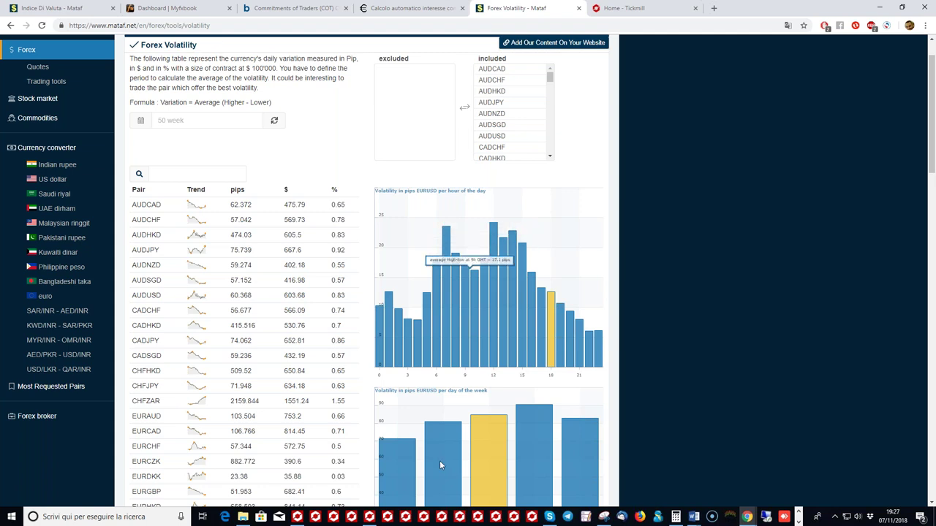
Switch to MetaTrader's EURUSD M30 chart and measure the 6 November afternoon candles against the red horizontal line with the crosshair.
{"action": "left_click", "coordinate": [370, 521]}
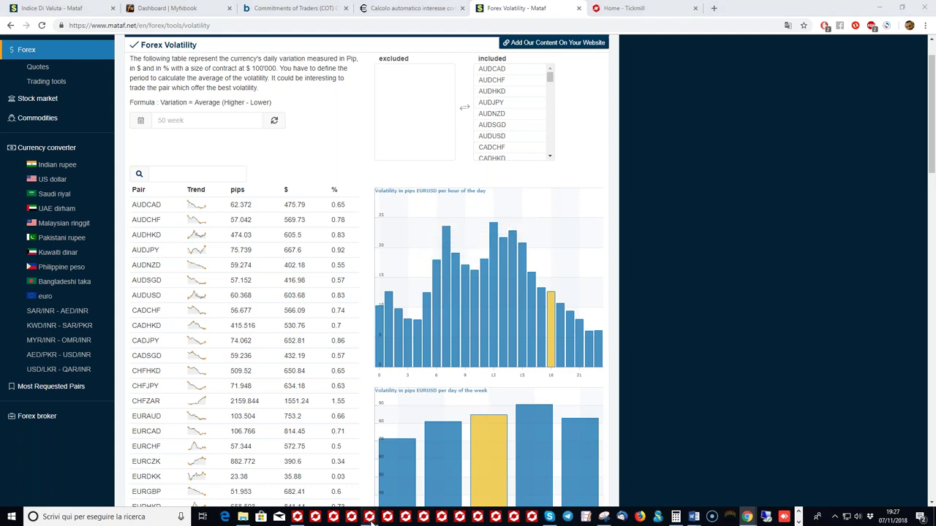
{"action": "left_click", "coordinate": [298, 518]}
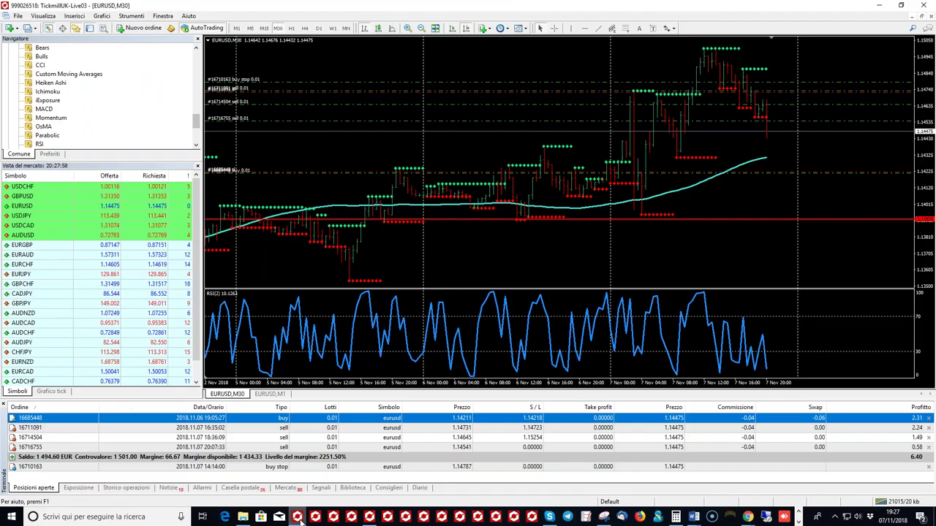
{"action": "left_click", "coordinate": [554, 29]}
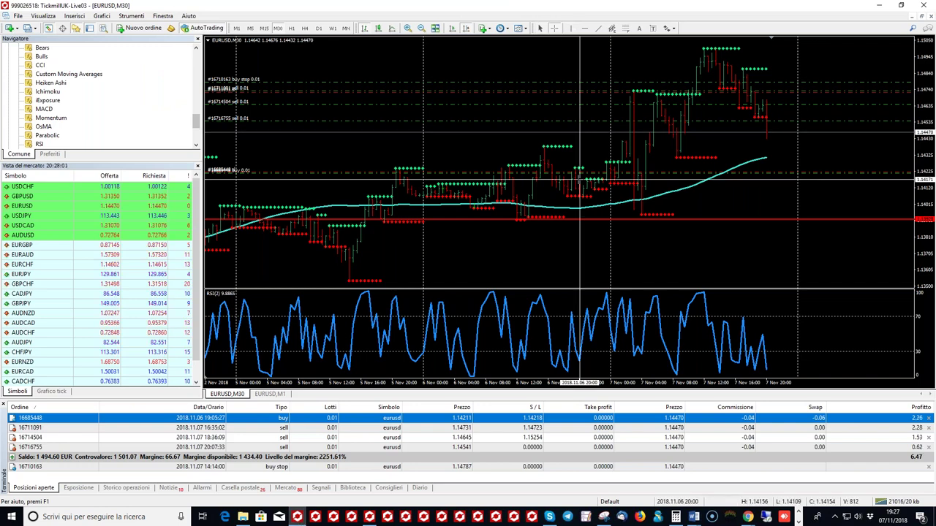
{"action": "mouse_move", "coordinate": [553, 216]}
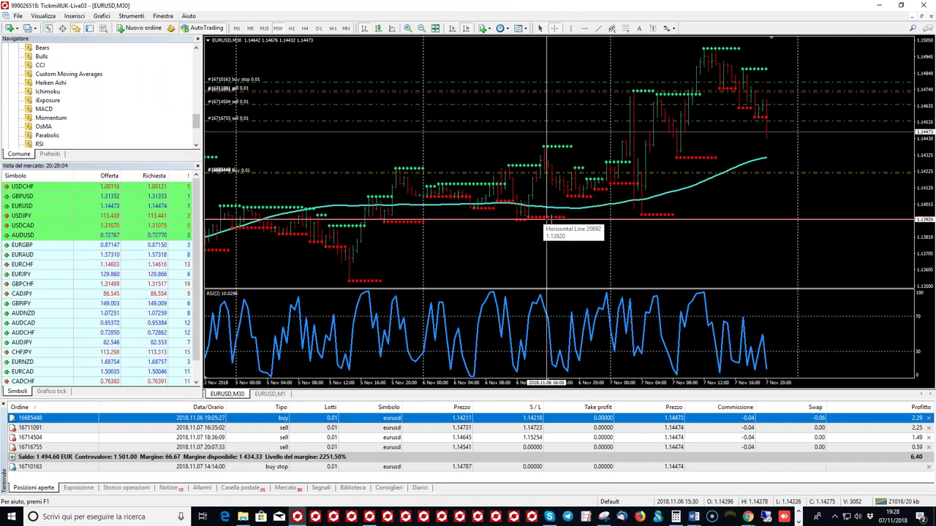
{"action": "left_click_drag", "start_coordinate": [549, 219], "coordinate": [505, 259]}
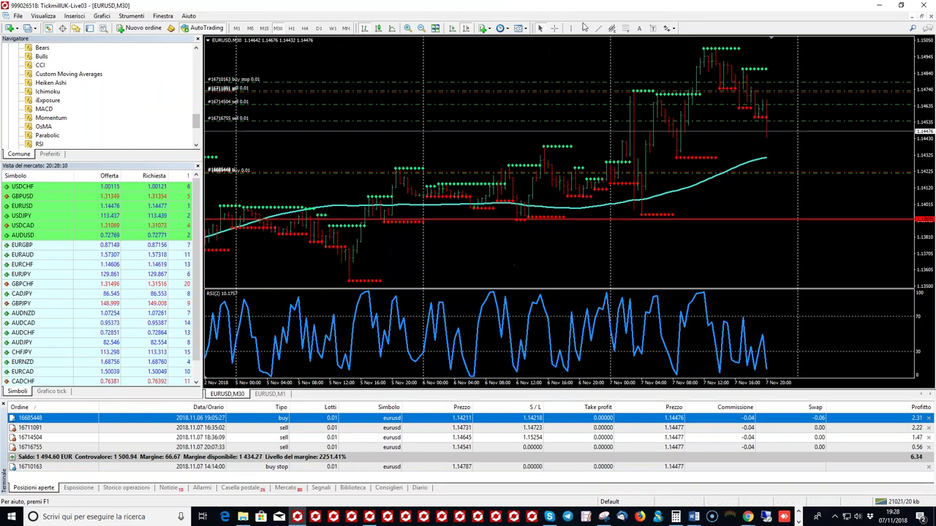
Add a horizontal line at about 1.1367 below the 6 November lows and measure its distance from the red line with the crosshair.
{"action": "left_click", "coordinate": [584, 26]}
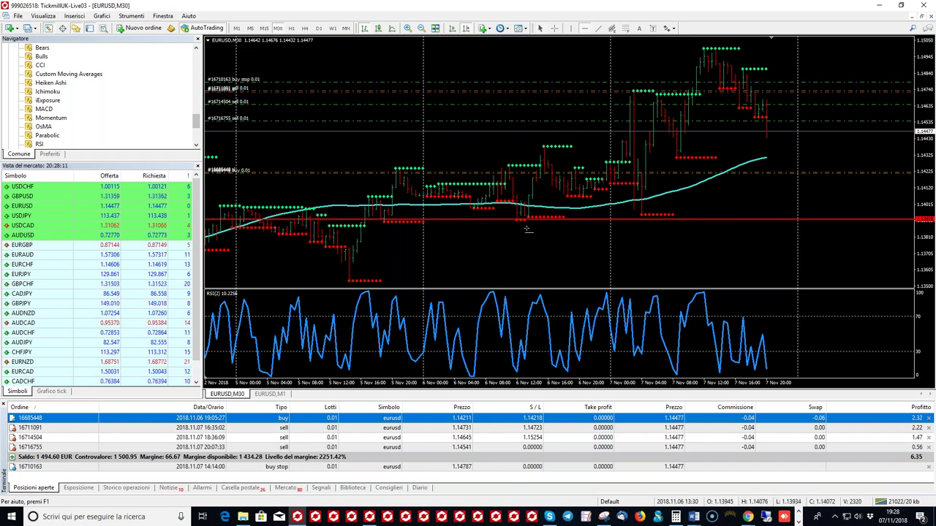
{"action": "left_click", "coordinate": [526, 251]}
{"action": "left_click", "coordinate": [554, 28]}
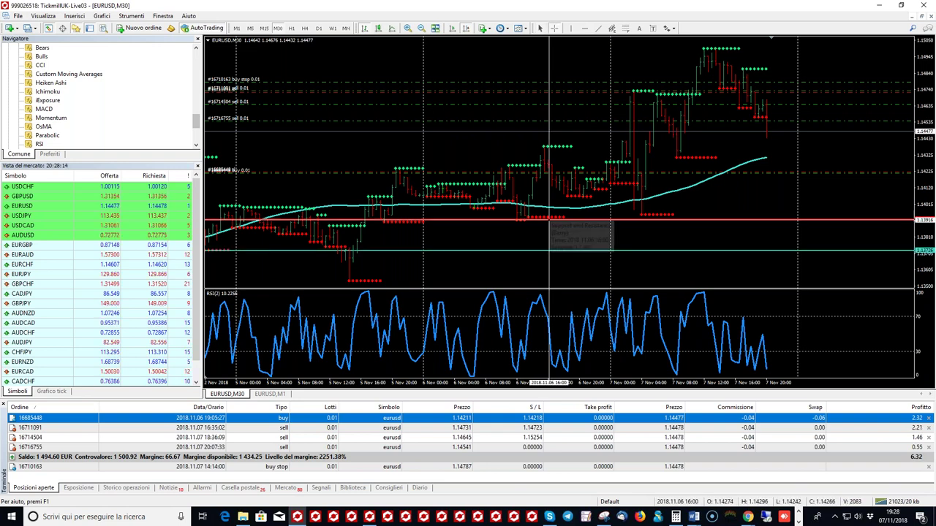
{"action": "left_click", "coordinate": [524, 255]}
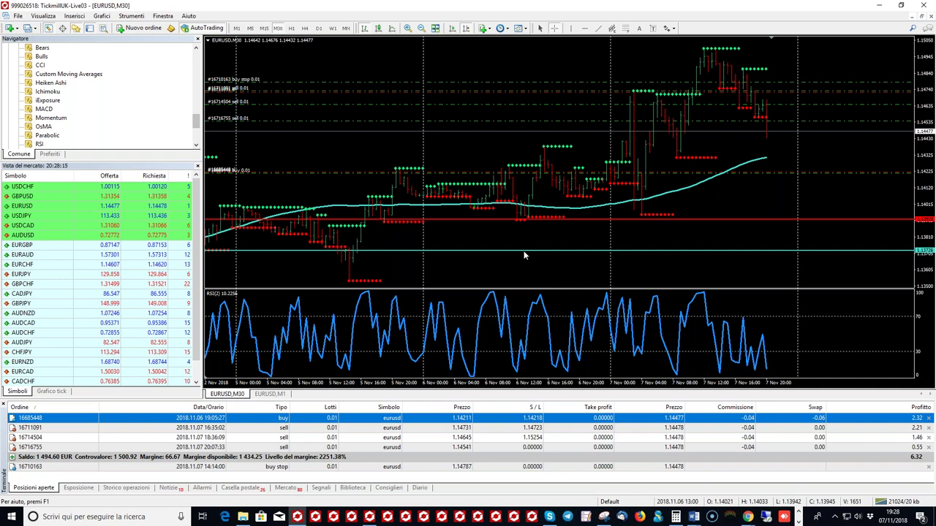
{"action": "left_click_drag", "start_coordinate": [523, 255], "coordinate": [526, 261]}
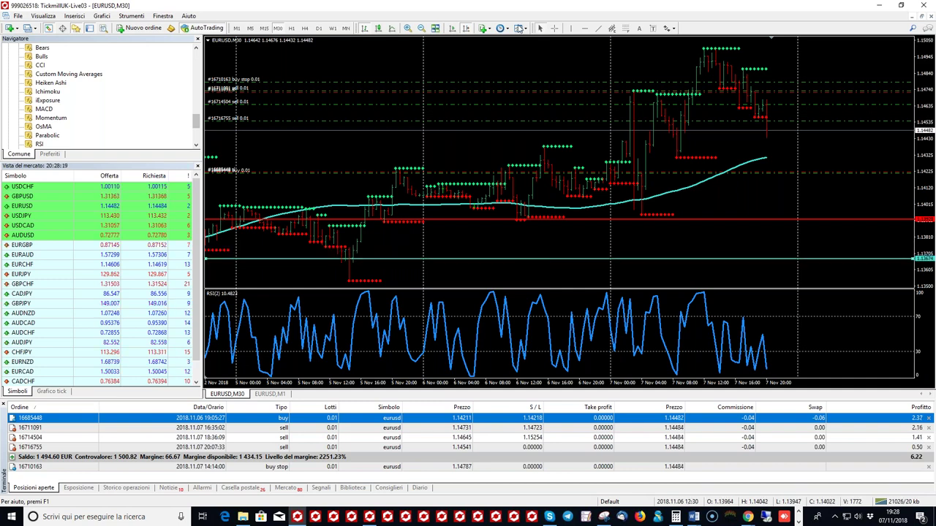
{"action": "left_click", "coordinate": [555, 28]}
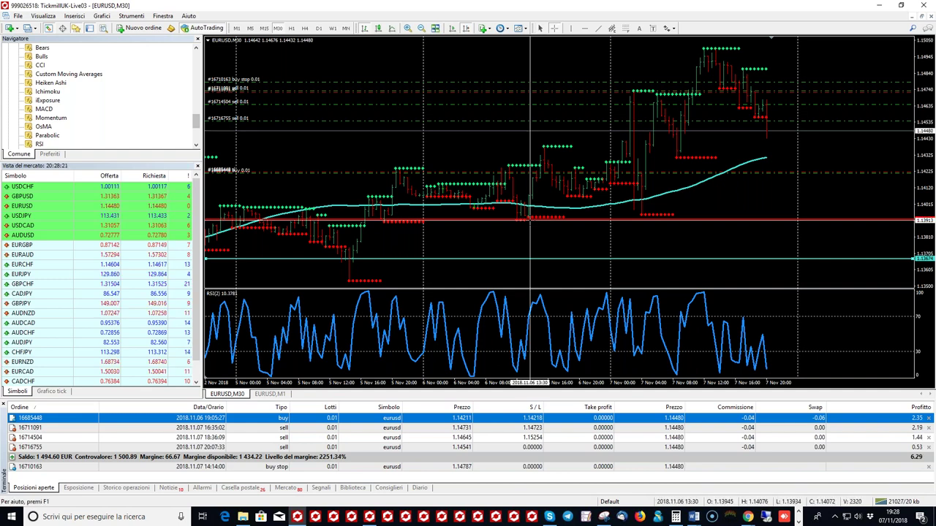
{"action": "left_click_drag", "start_coordinate": [529, 221], "coordinate": [532, 261]}
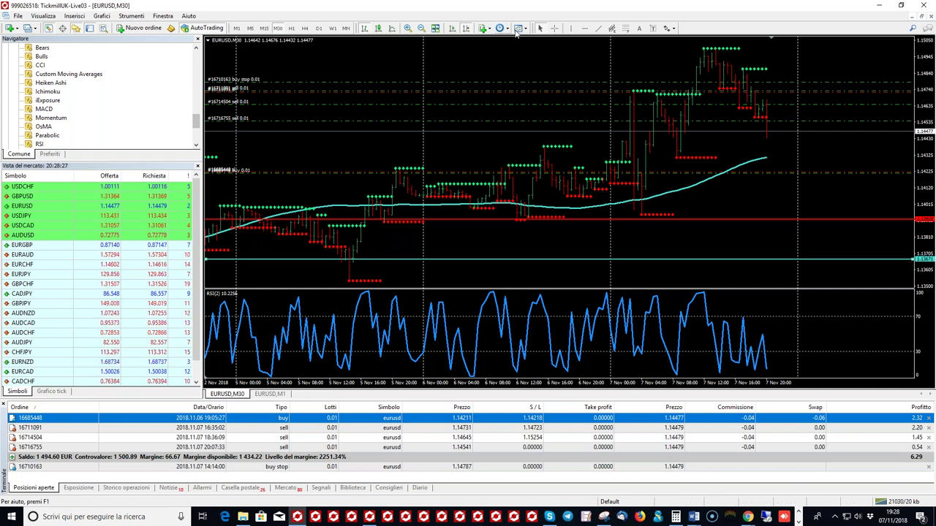
Zoom in the EURUSD M30 chart one level and inspect the most recent 7 November candles with the crosshair.
{"action": "left_click", "coordinate": [553, 28]}
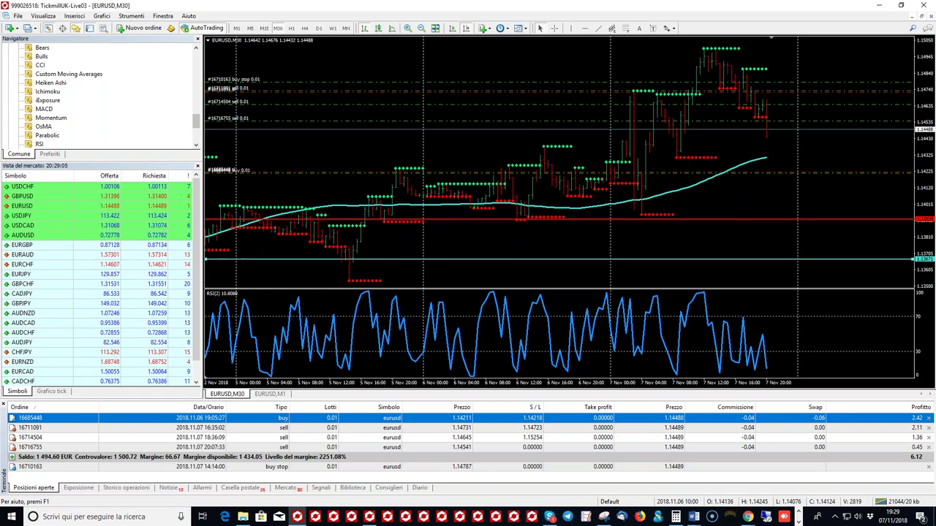
{"action": "left_click", "coordinate": [409, 28]}
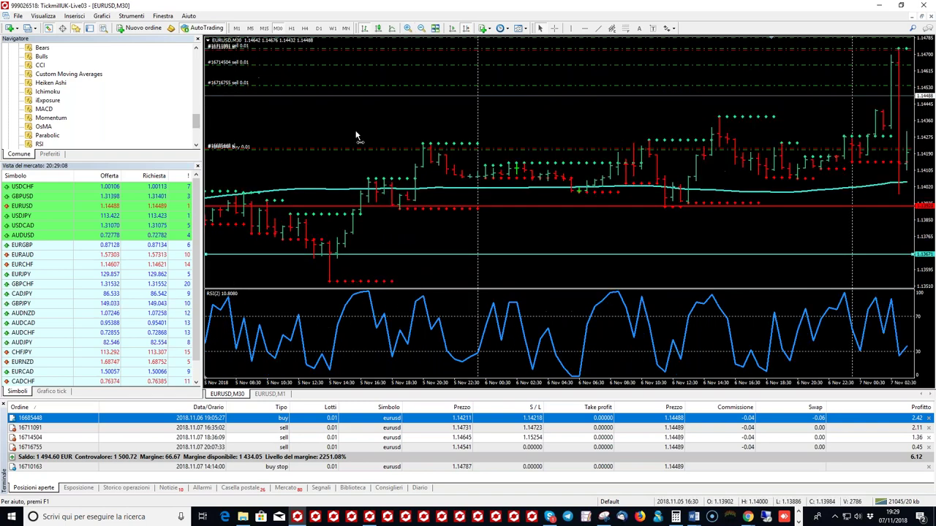
{"action": "scroll", "coordinate": [439, 140], "scroll_direction": "down", "scroll_amount": 5}
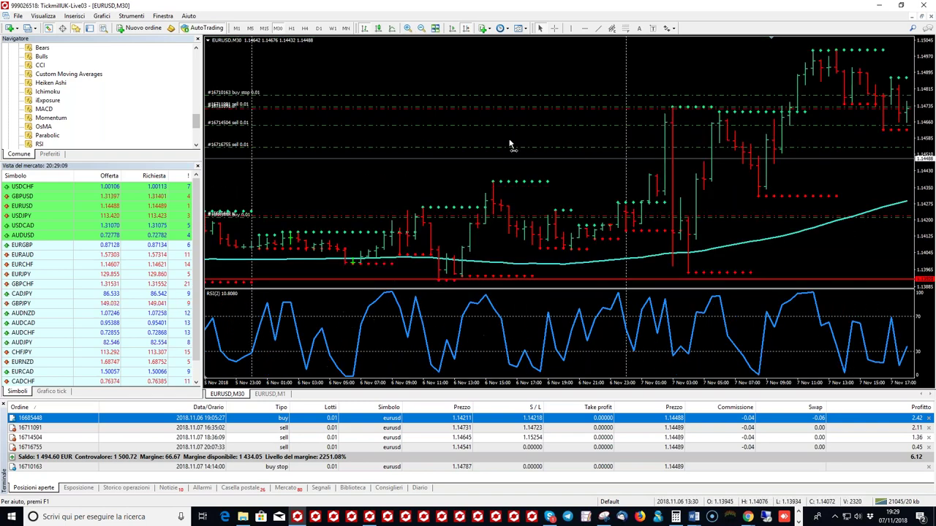
{"action": "scroll", "coordinate": [510, 143], "scroll_direction": "down", "scroll_amount": 3}
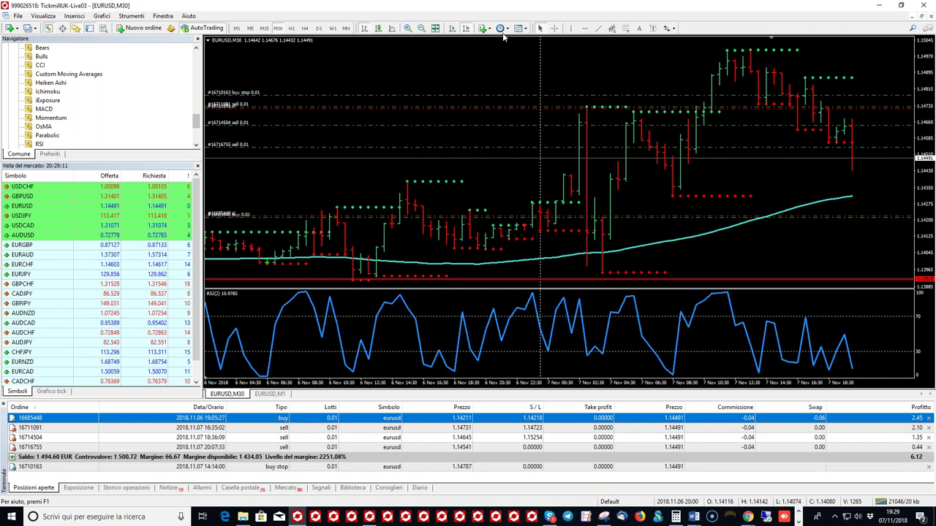
{"action": "key", "text": "ctrl+f"}
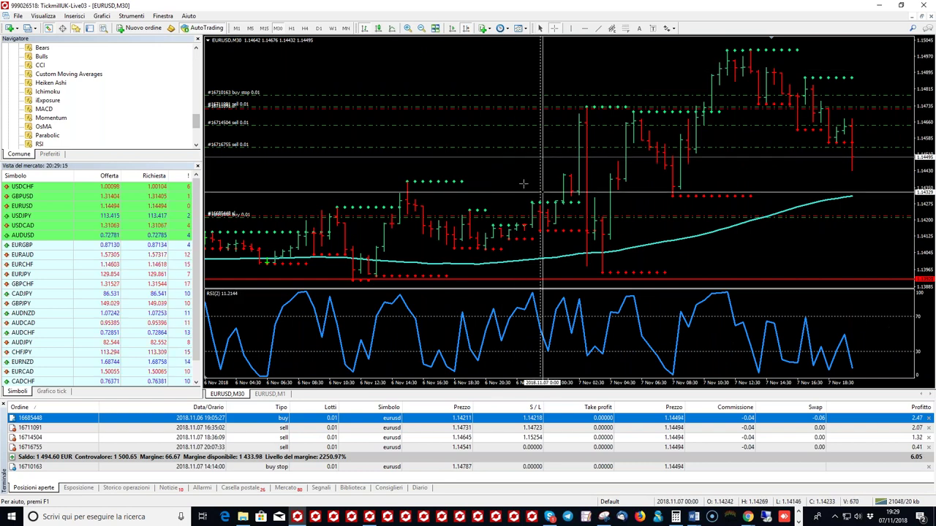
{"action": "scroll", "coordinate": [512, 188], "scroll_direction": "down", "scroll_amount": 2}
{"action": "scroll", "coordinate": [511, 188], "scroll_direction": "down", "scroll_amount": 4}
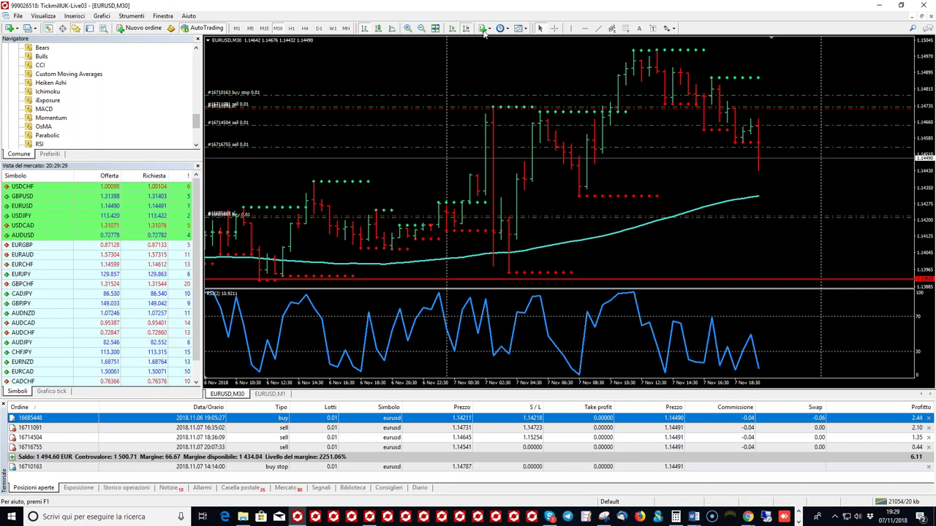
{"action": "middle_click", "coordinate": [649, 97]}
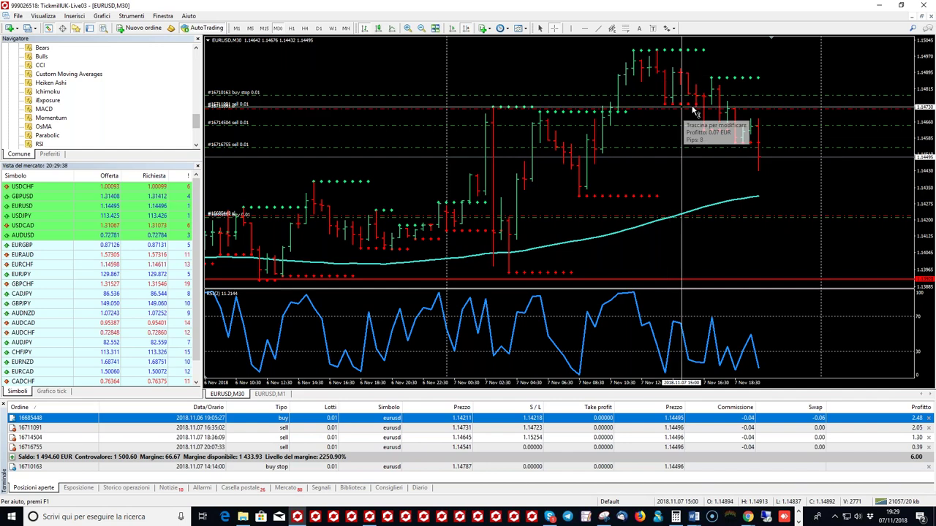
{"action": "left_click", "coordinate": [665, 73]}
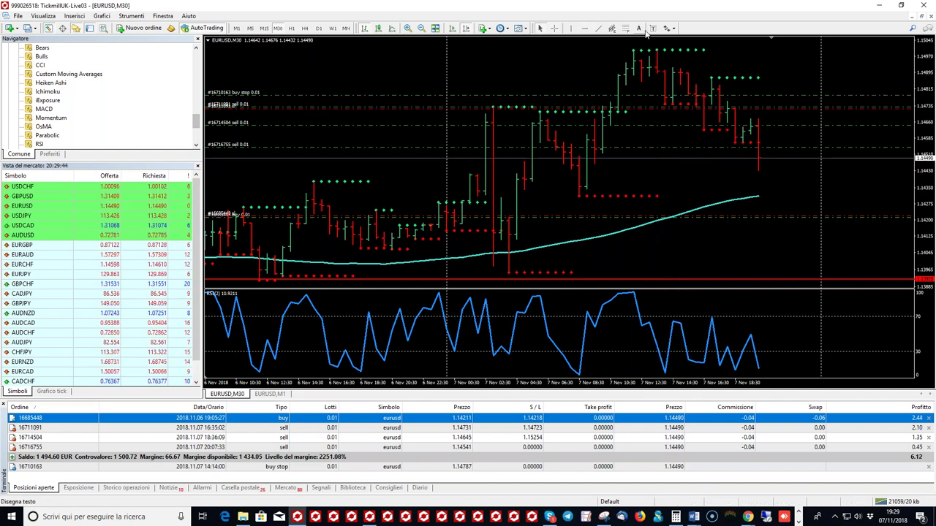
Place a down arrow near the 7 November high and draw a short red trend line just below those candles.
{"action": "left_click", "coordinate": [667, 28]}
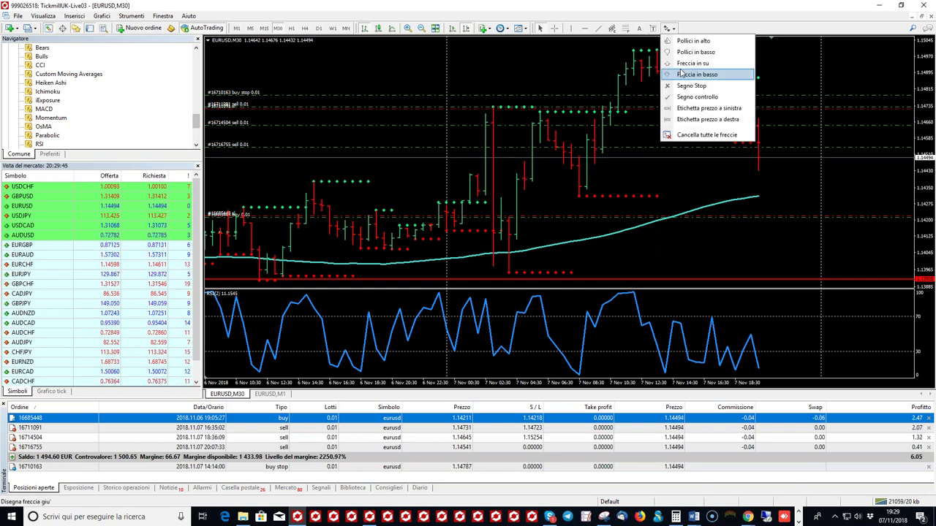
{"action": "left_click", "coordinate": [680, 74]}
{"action": "left_click", "coordinate": [646, 56]}
{"action": "left_click", "coordinate": [553, 28]}
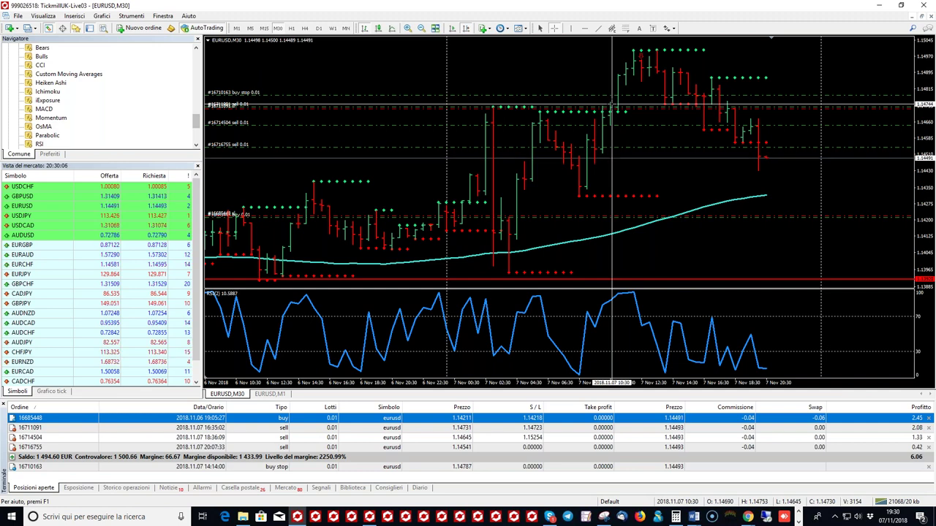
{"action": "middle_click", "coordinate": [647, 66]}
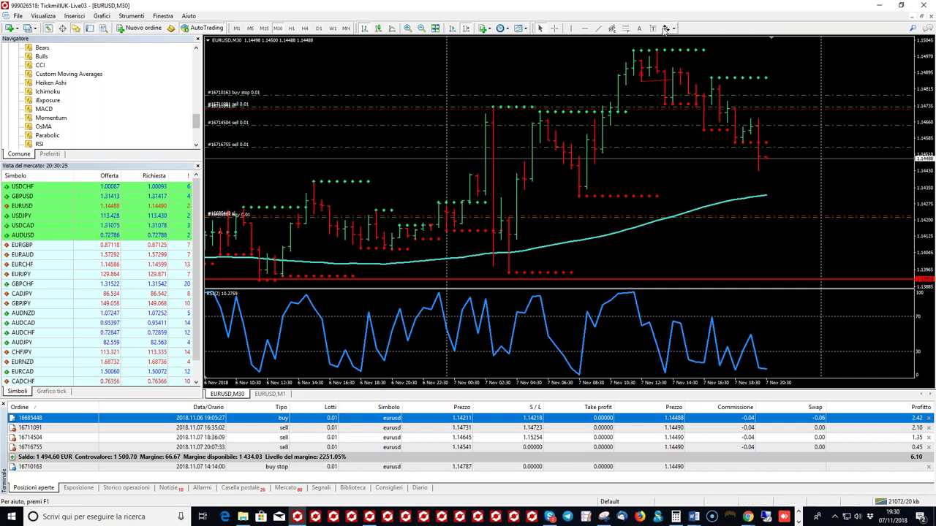
Draw short trend lines at the 7 November 14:30 low and across the early evening candles at about 1.1465.
{"action": "left_click", "coordinate": [600, 30]}
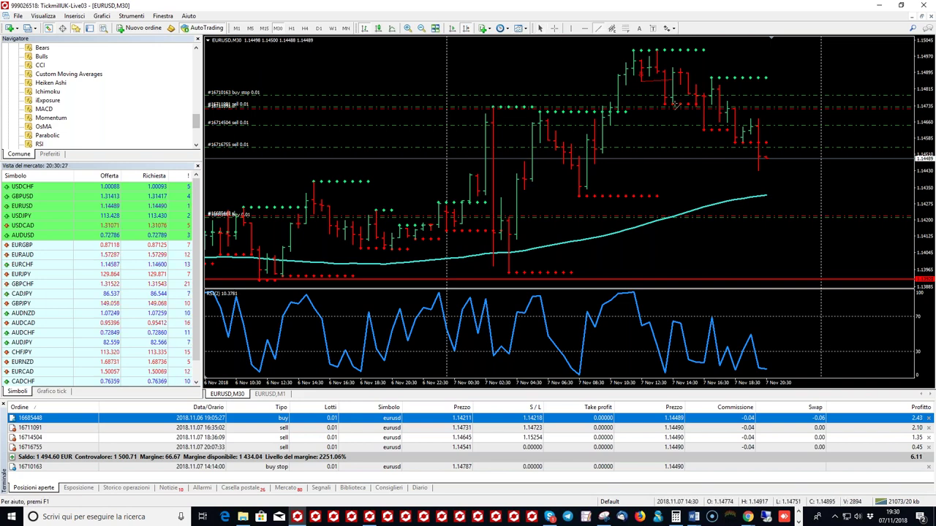
{"action": "mouse_move", "coordinate": [676, 104]}
{"action": "left_mouse_down"}
{"action": "mouse_move", "coordinate": [655, 89]}
{"action": "mouse_move", "coordinate": [690, 114]}
{"action": "left_mouse_up"}
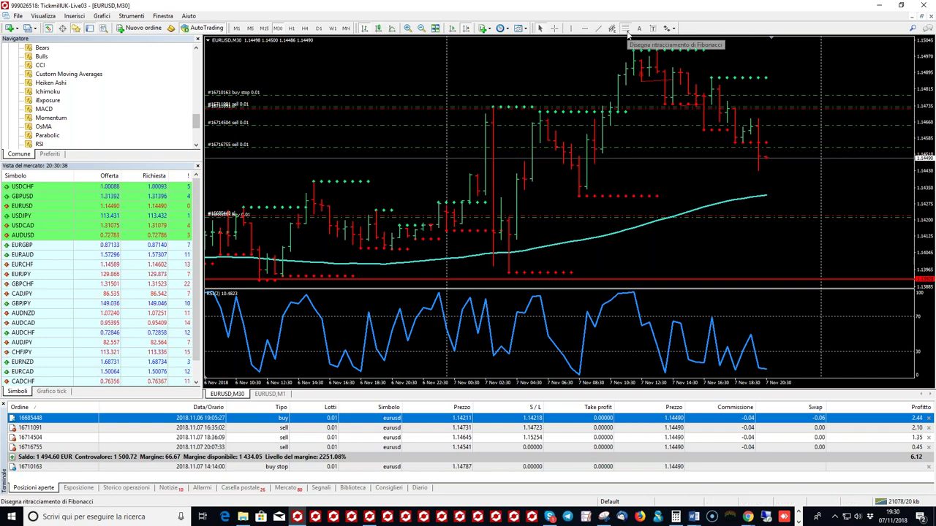
{"action": "left_click", "coordinate": [668, 30]}
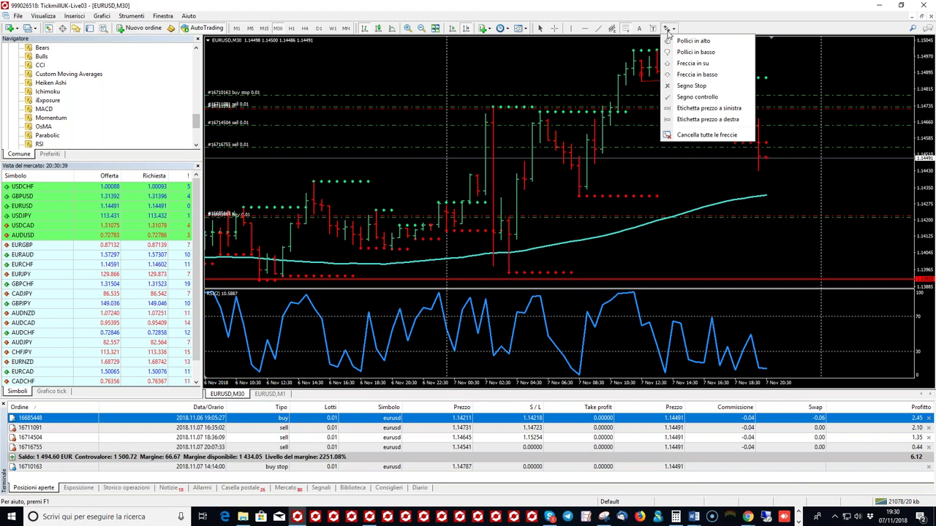
{"action": "left_click", "coordinate": [599, 30]}
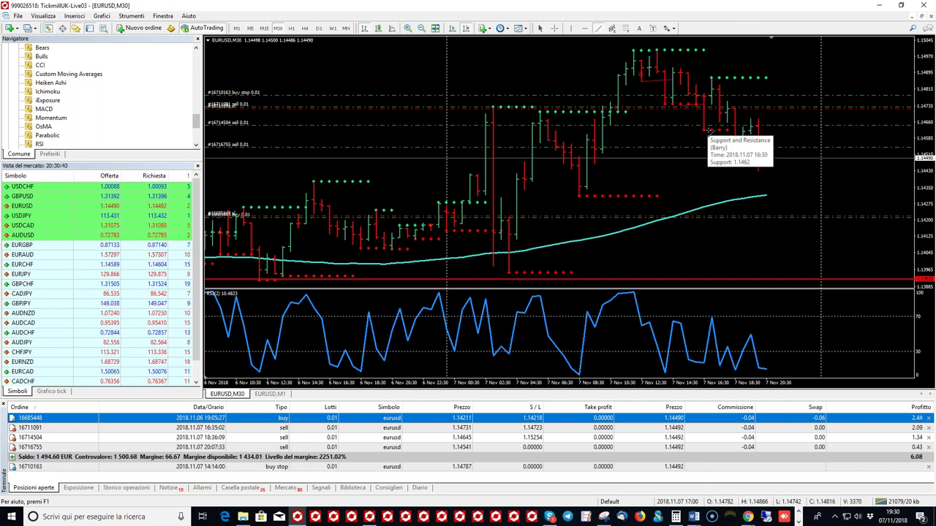
Measure the 7 November swing around the 14:30 candle with the crosshair.
{"action": "left_click", "coordinate": [553, 28]}
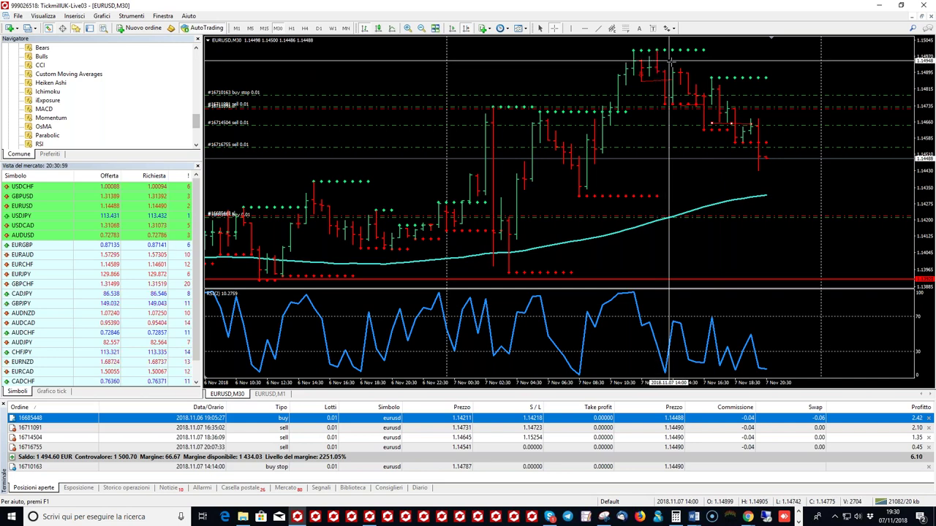
{"action": "mouse_move", "coordinate": [674, 71]}
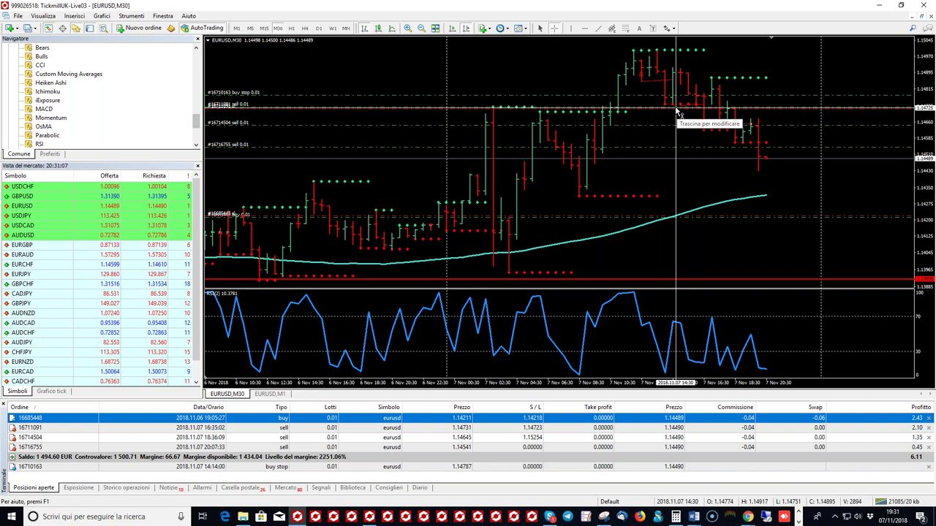
{"action": "left_click_drag", "start_coordinate": [676, 109], "coordinate": [695, 84]}
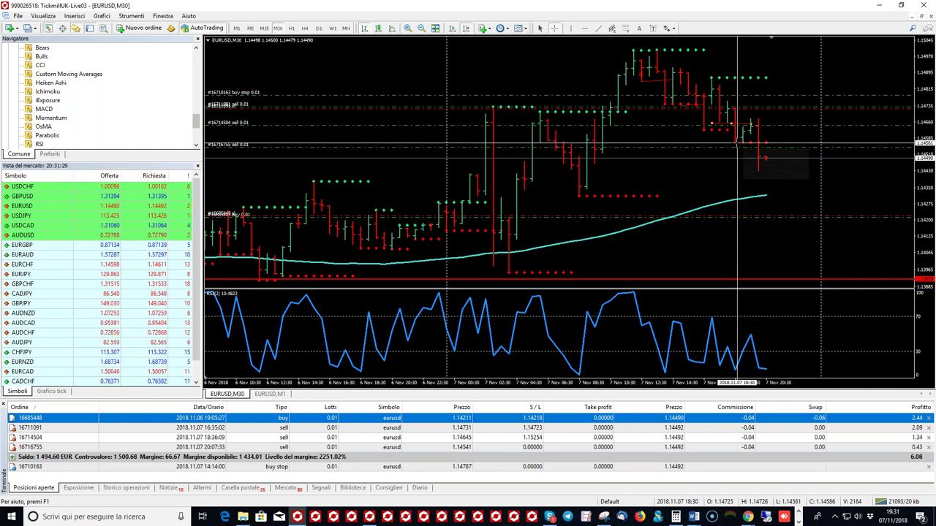
Set the stop loss of the sell position opened at 1.14645 to 1.14636 directly on the chart.
{"action": "left_click", "coordinate": [775, 130]}
{"action": "left_click_drag", "start_coordinate": [773, 125], "coordinate": [777, 132]}
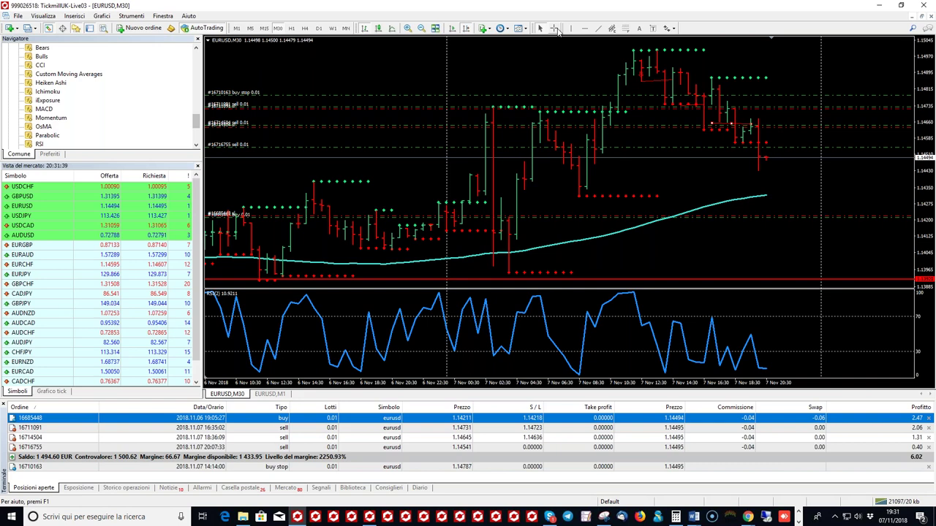
Check the area below the latest candle with the crosshair and move the red horizontal line up to about 1.1431.
{"action": "left_click", "coordinate": [555, 28]}
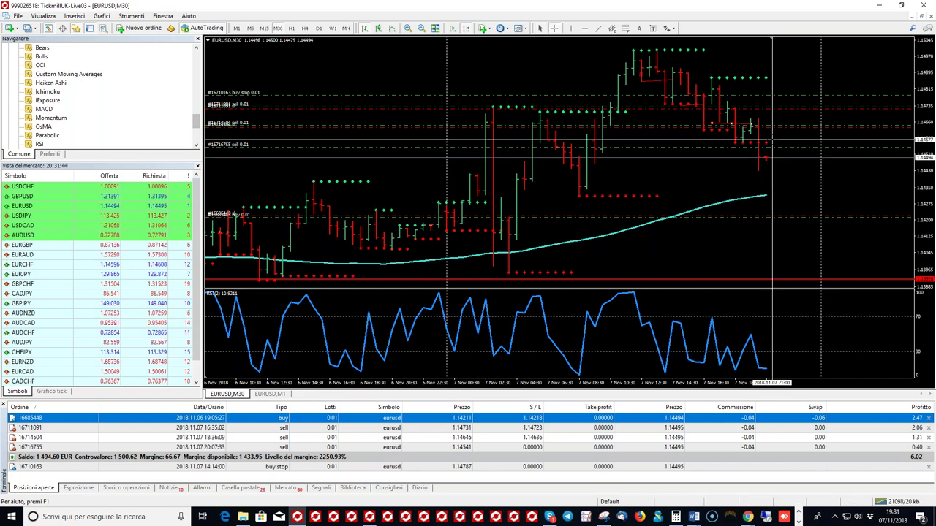
{"action": "left_click", "coordinate": [755, 195]}
{"action": "left_click_drag", "start_coordinate": [662, 254], "coordinate": [715, 202]}
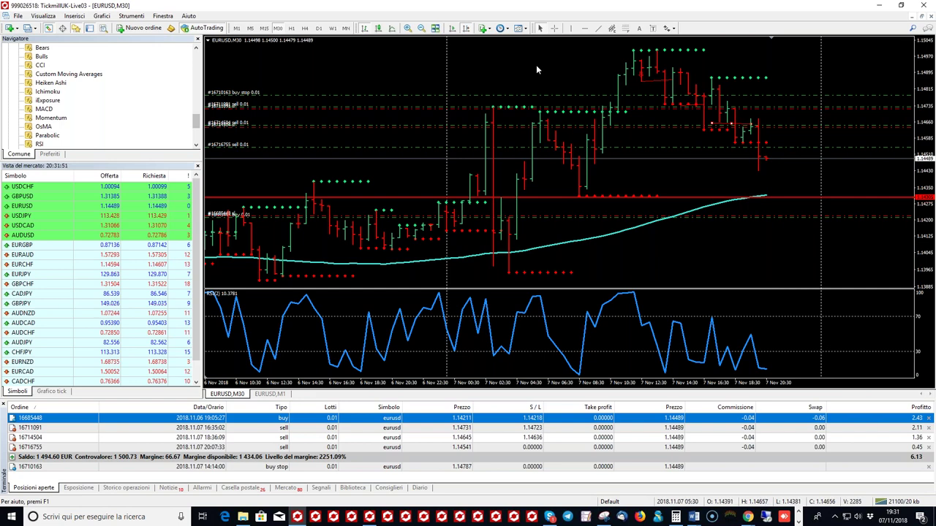
Inspect the latest 7 November candle with the crosshair and measure the price range beside it.
{"action": "middle_click", "coordinate": [569, 71]}
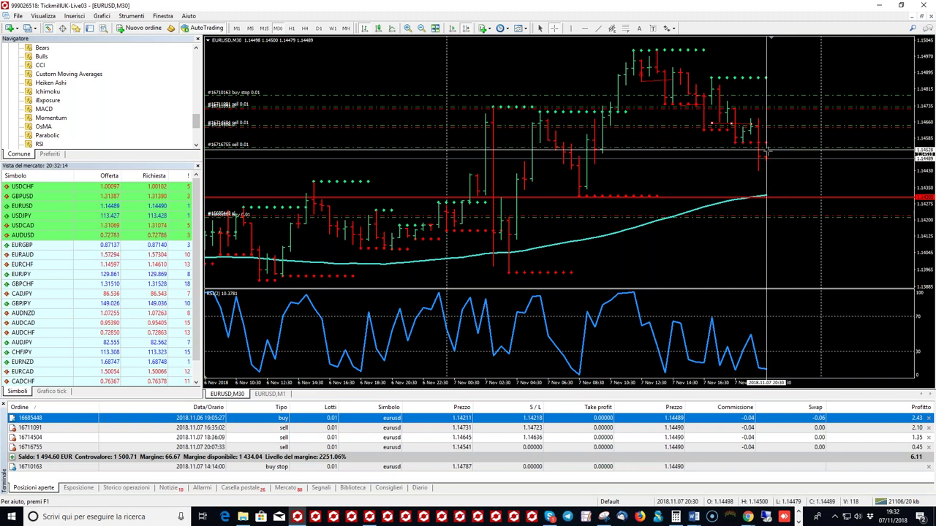
{"action": "mouse_move", "coordinate": [764, 144]}
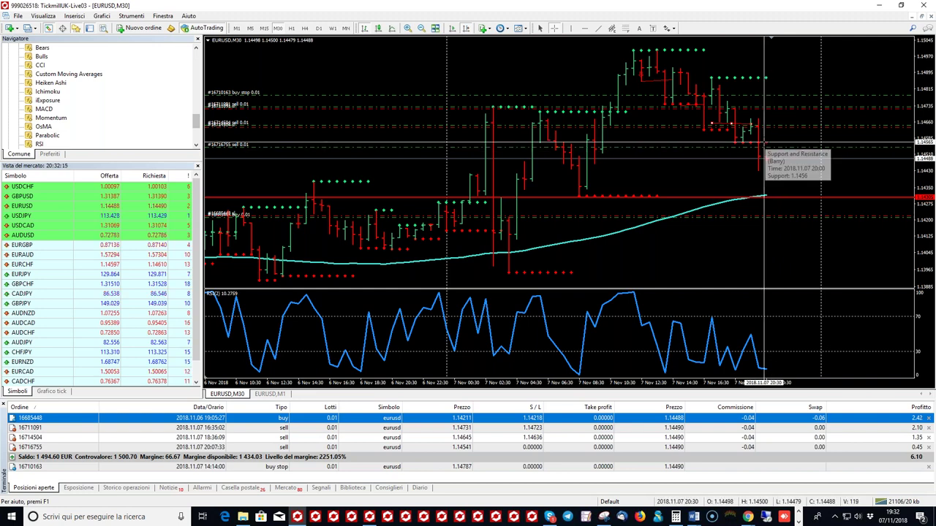
{"action": "left_click_drag", "start_coordinate": [780, 219], "coordinate": [796, 118]}
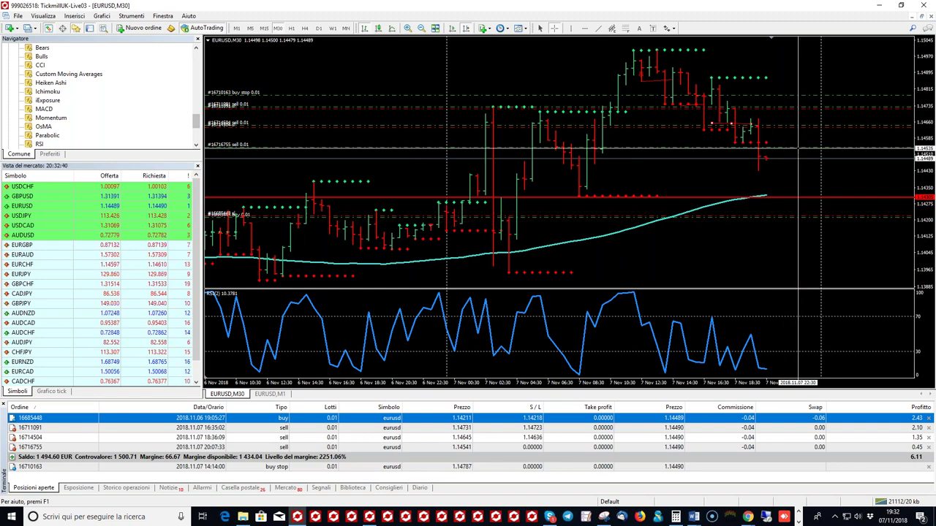
Inspect the latest candle and measure the distances between the red horizontal line, the buy position and the sell levels with the crosshair.
{"action": "mouse_move", "coordinate": [761, 158]}
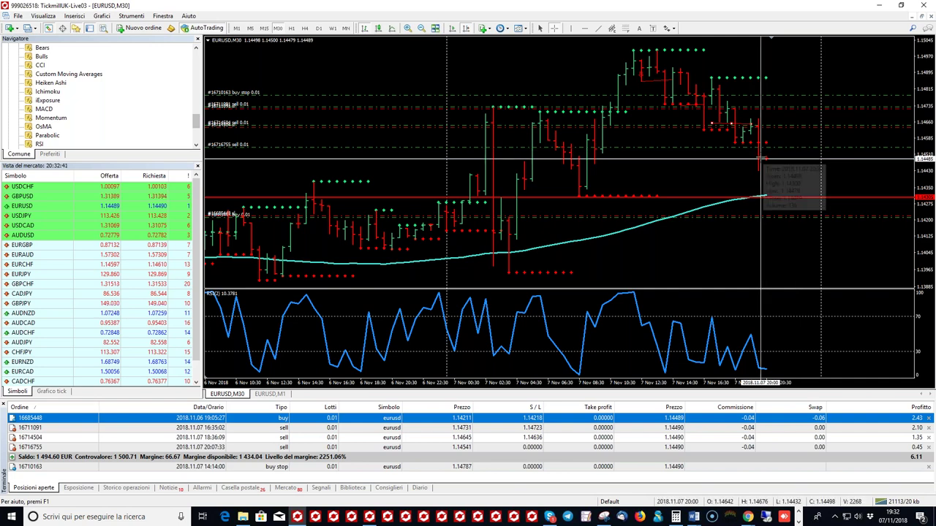
{"action": "left_click", "coordinate": [600, 29]}
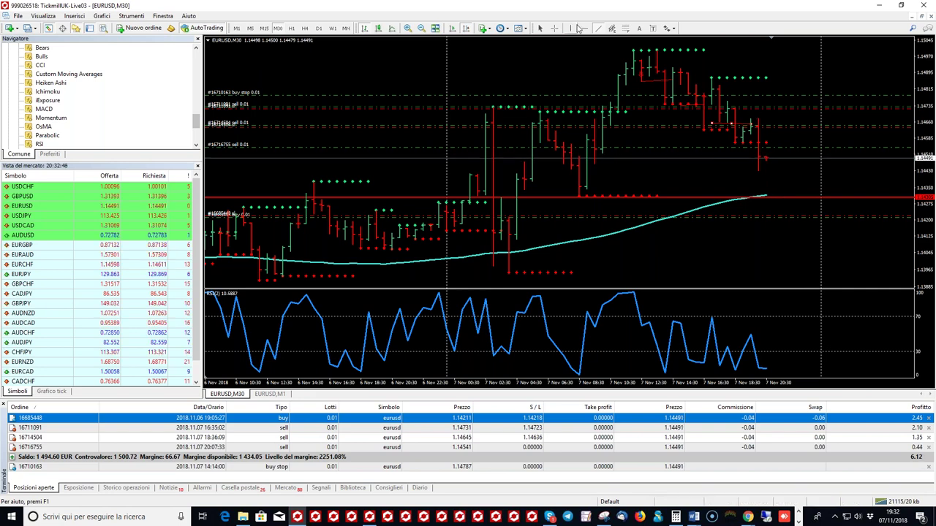
{"action": "middle_click", "coordinate": [813, 127]}
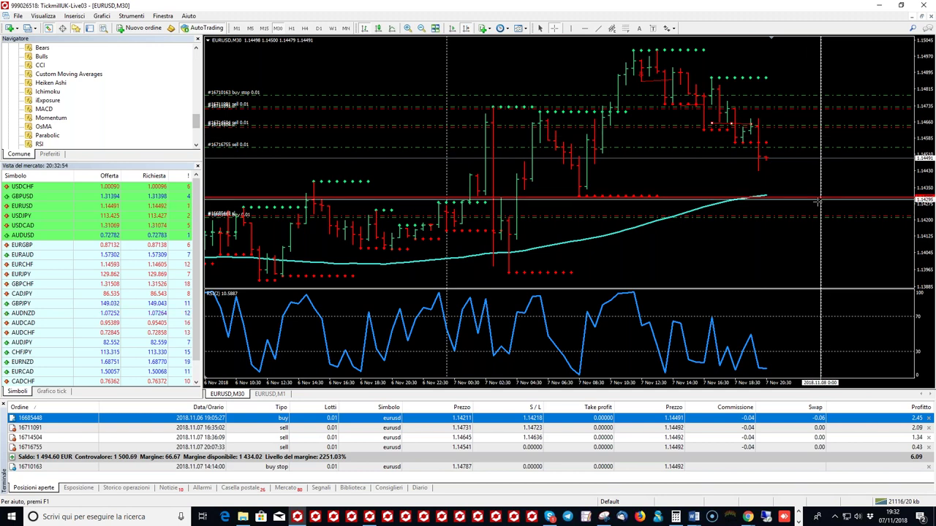
{"action": "mouse_move", "coordinate": [817, 200]}
{"action": "left_mouse_down"}
{"action": "mouse_move", "coordinate": [819, 111]}
{"action": "mouse_move", "coordinate": [834, 210]}
{"action": "left_mouse_up"}
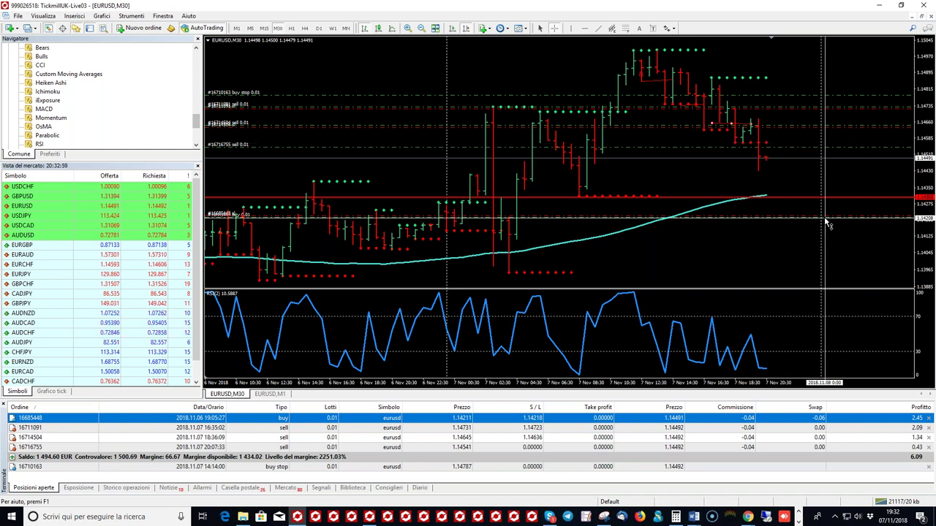
{"action": "left_click_drag", "start_coordinate": [831, 220], "coordinate": [820, 109]}
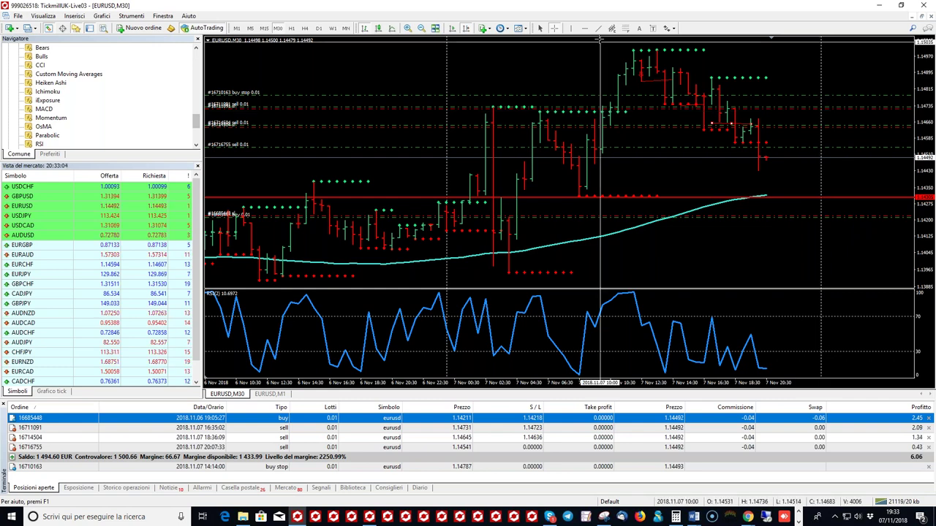
{"action": "key", "text": "Escape"}
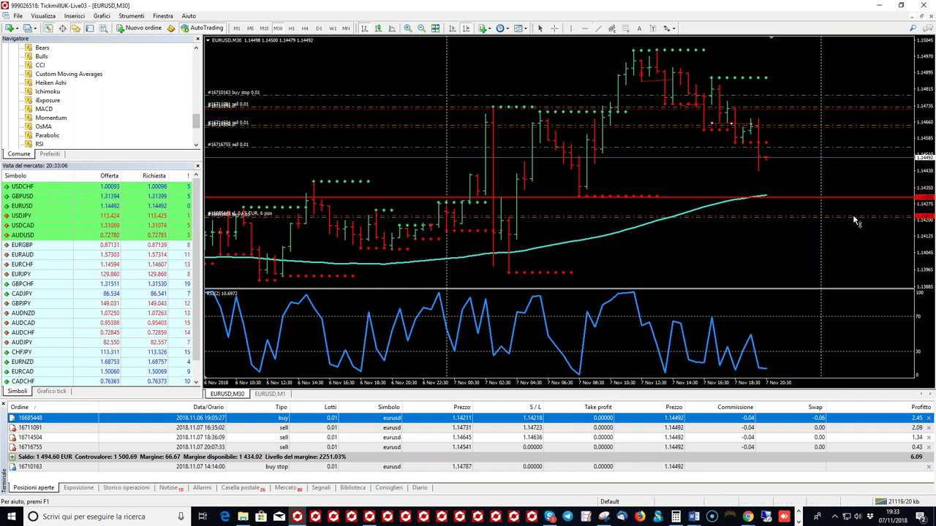
Set the stop loss of the buy position opened at 1.14211 to 1.14217 directly on the chart.
{"action": "left_click_drag", "start_coordinate": [856, 221], "coordinate": [855, 220]}
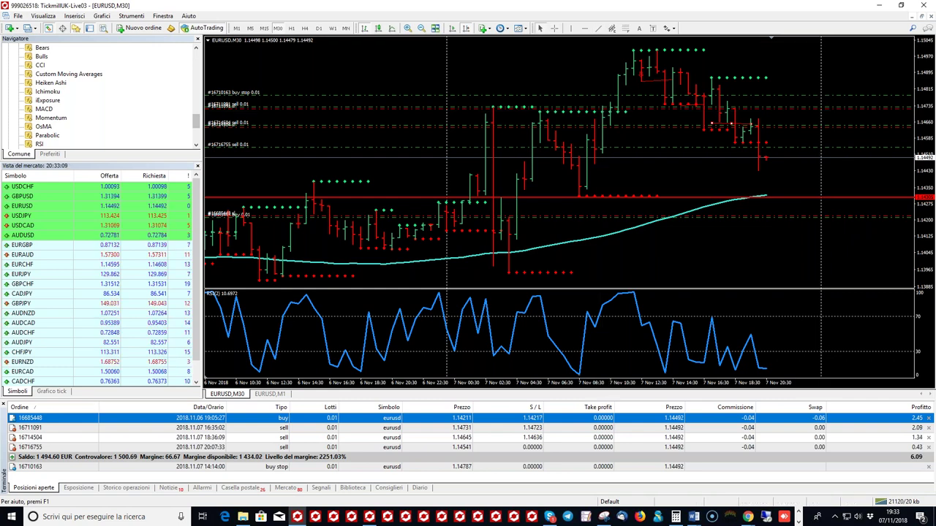
{"action": "scroll", "coordinate": [771, 72], "scroll_direction": "down", "scroll_amount": 1}
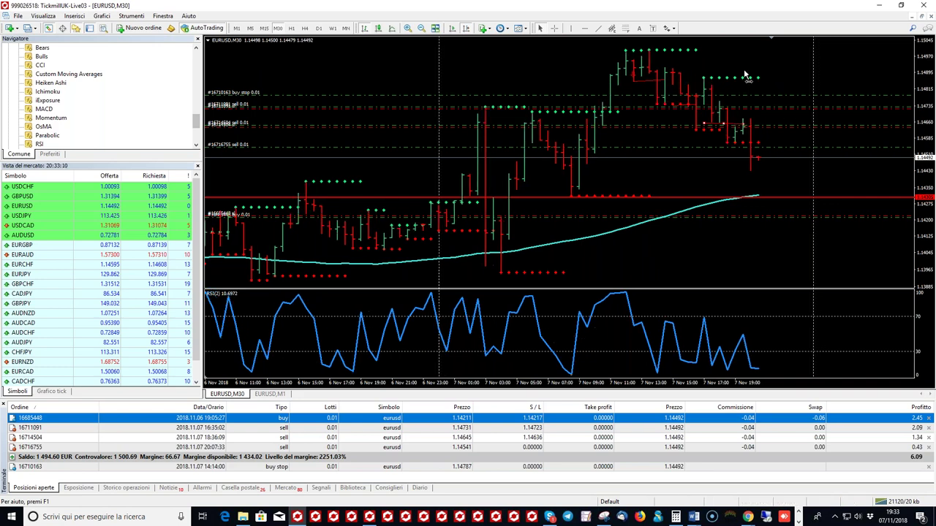
Measure from the sell level at 1.14731 down past the latest candle to just below the red horizontal line.
{"action": "left_click", "coordinate": [557, 27]}
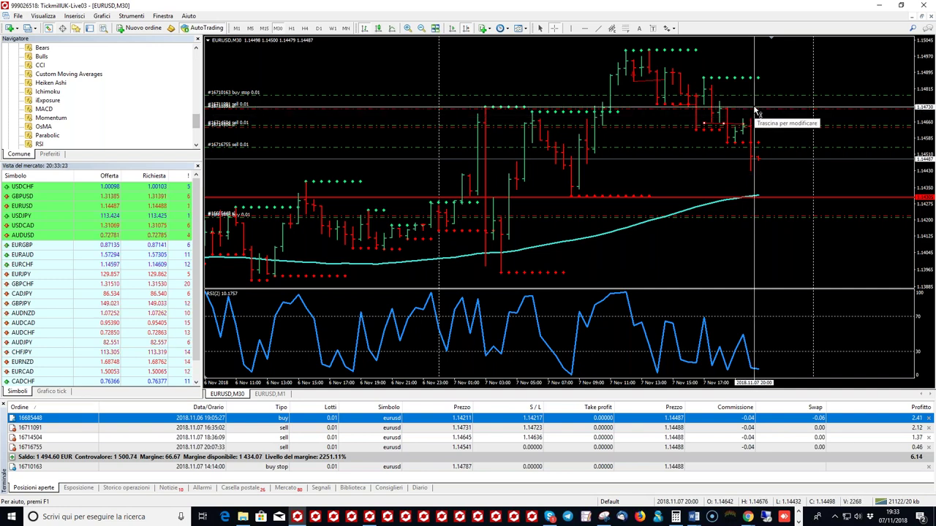
{"action": "left_click_drag", "start_coordinate": [755, 109], "coordinate": [753, 208]}
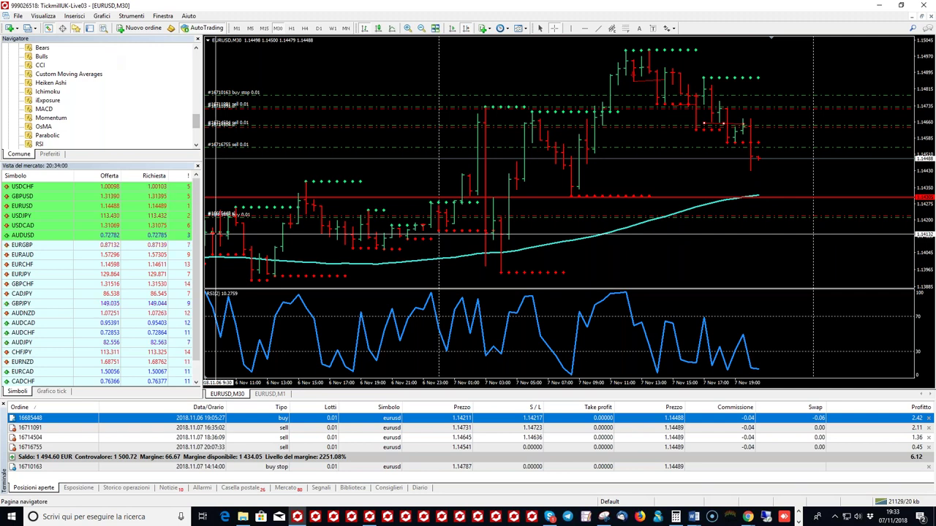
Add the ATR indicator with a period of 20 to the EURUSD M30 chart.
{"action": "scroll", "coordinate": [48, 94], "scroll_direction": "up", "scroll_amount": 1}
{"action": "scroll", "coordinate": [64, 76], "scroll_direction": "down", "scroll_amount": 1}
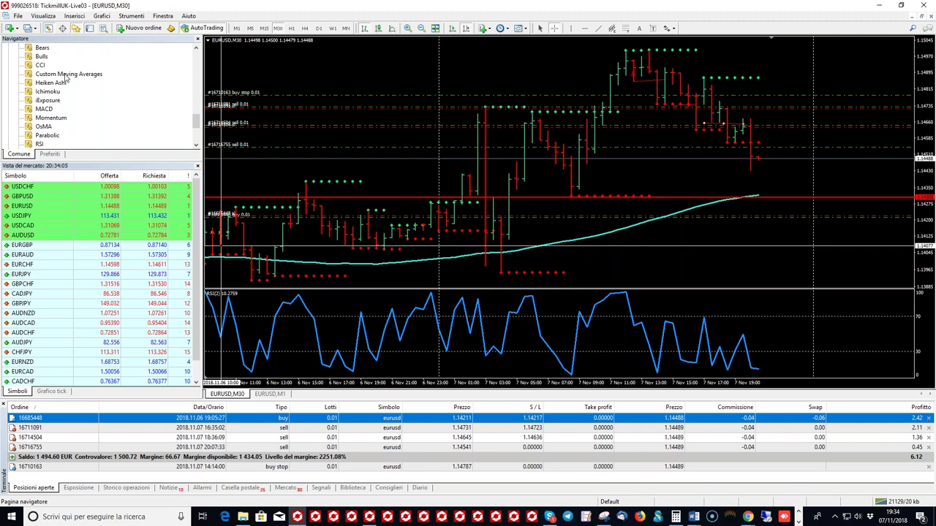
{"action": "scroll", "coordinate": [64, 76], "scroll_direction": "up", "scroll_amount": 2}
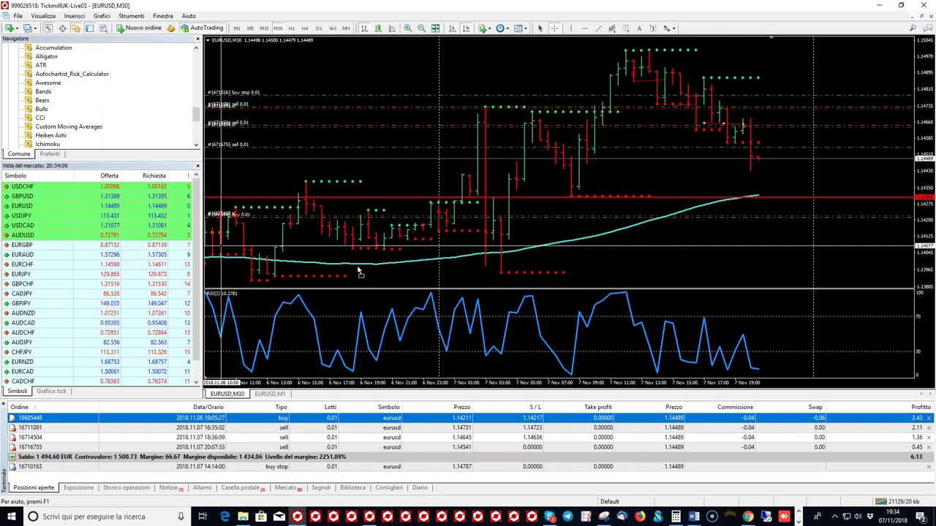
{"action": "left_click_drag", "start_coordinate": [434, 278], "coordinate": [434, 279]}
{"action": "left_click", "coordinate": [412, 217]}
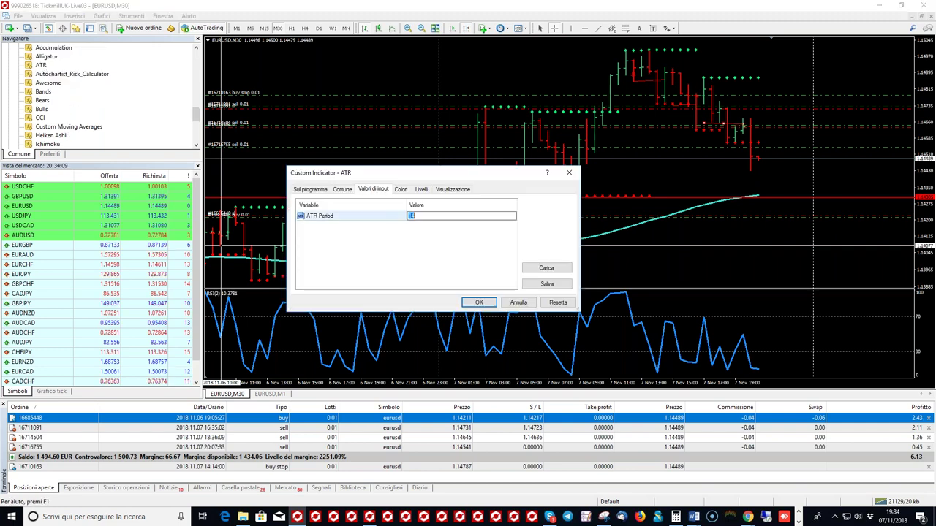
{"action": "type", "text": "20"}
{"action": "left_click", "coordinate": [482, 303]}
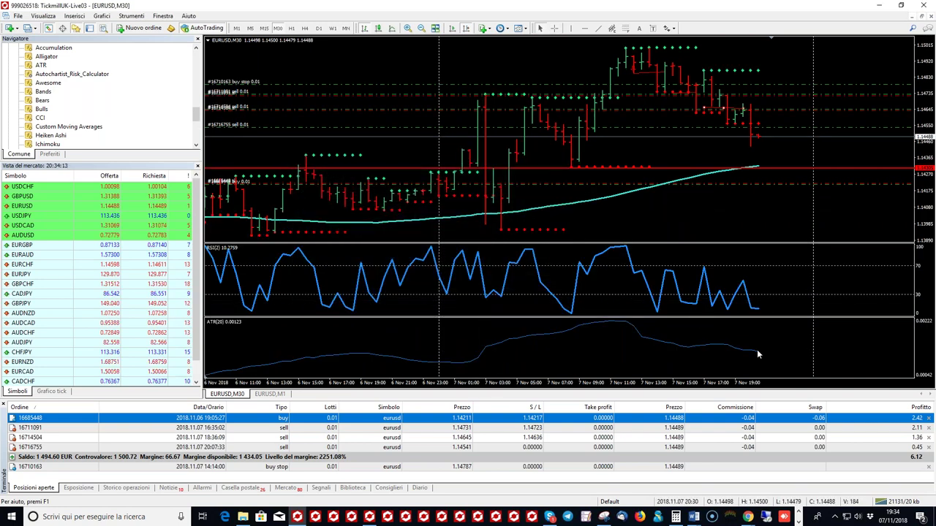
Read the ATR line at the latest candle and at its peak, and delete the ATR indicator window.
{"action": "mouse_move", "coordinate": [757, 350]}
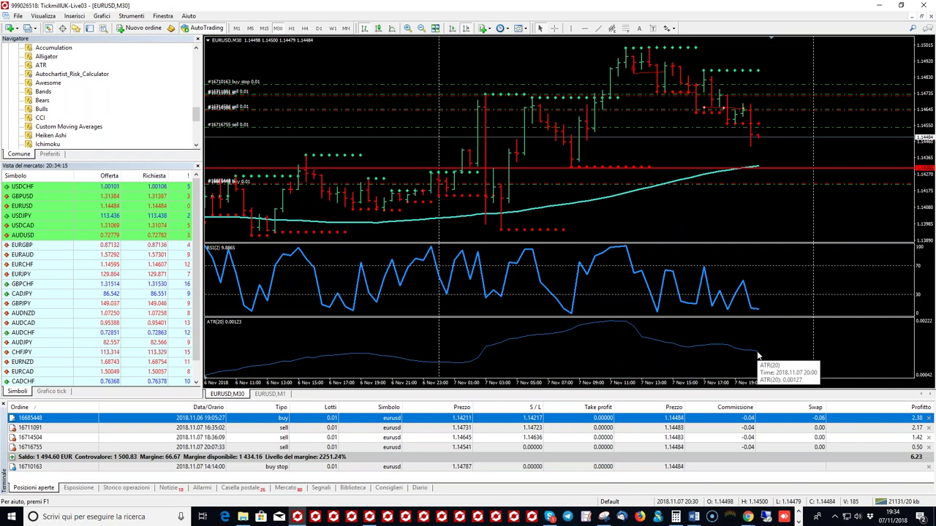
{"action": "mouse_move", "coordinate": [626, 324]}
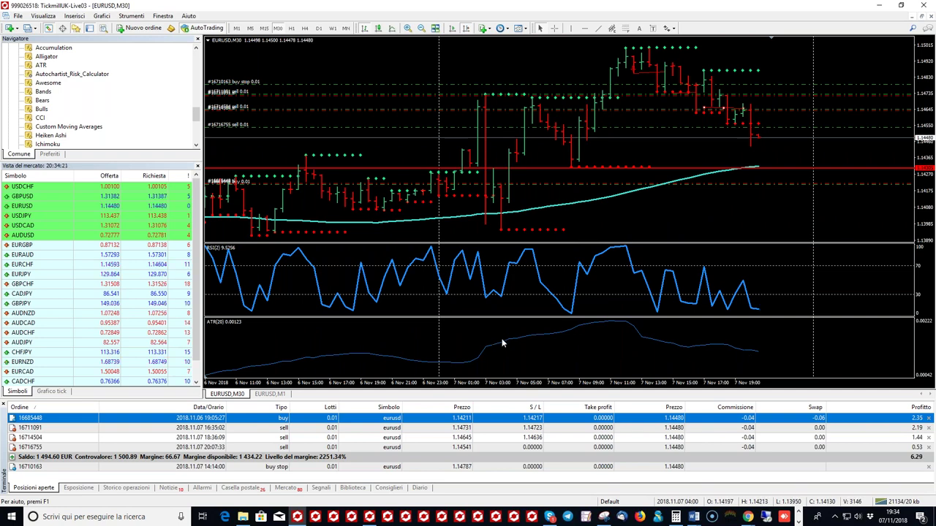
{"action": "right_click", "coordinate": [462, 340]}
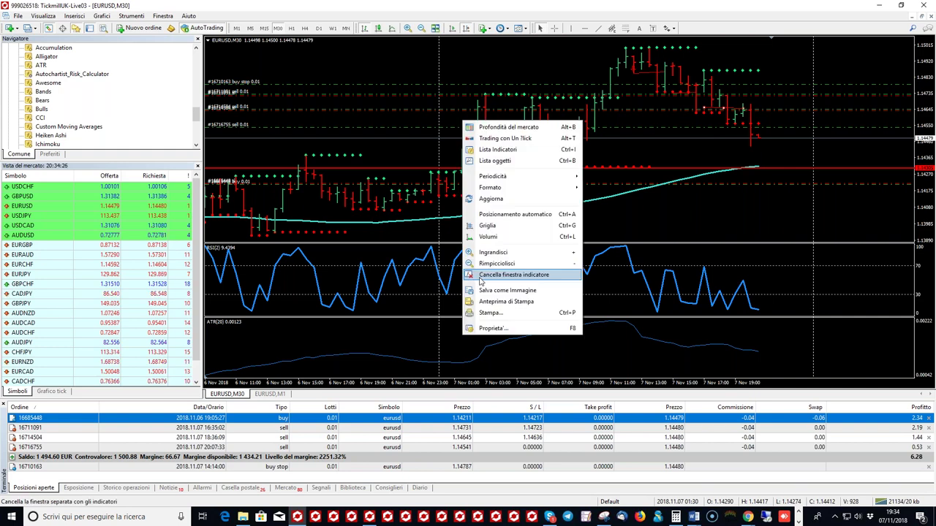
{"action": "left_click", "coordinate": [504, 275]}
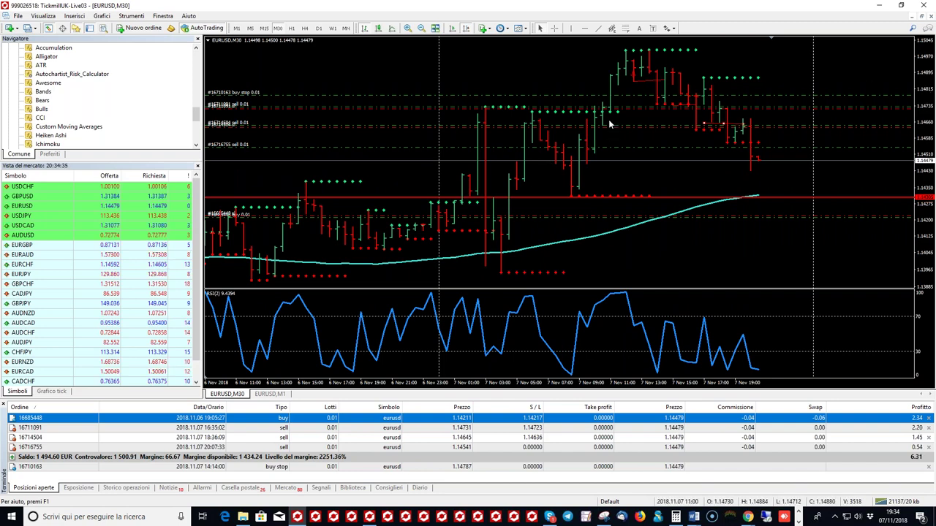
{"action": "mouse_move", "coordinate": [605, 132]}
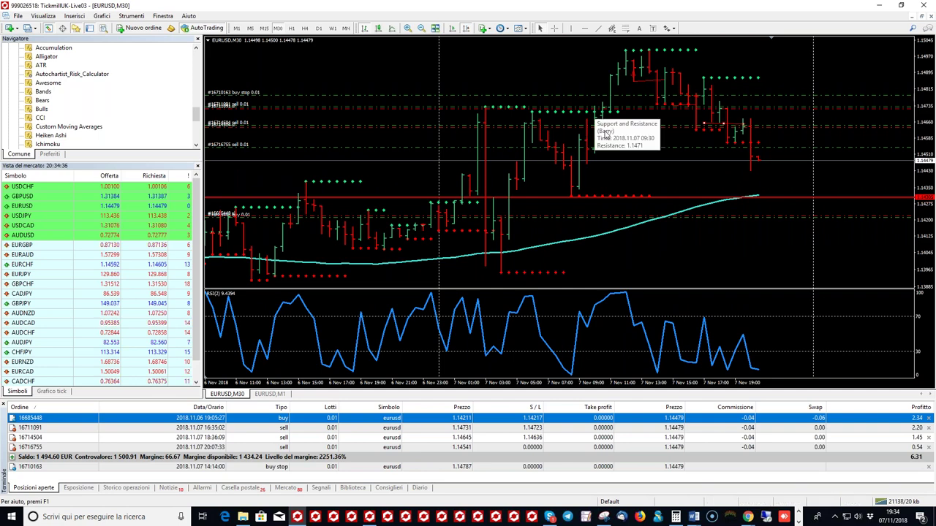
{"action": "left_click", "coordinate": [696, 517]}
{"action": "left_click", "coordinate": [720, 460]}
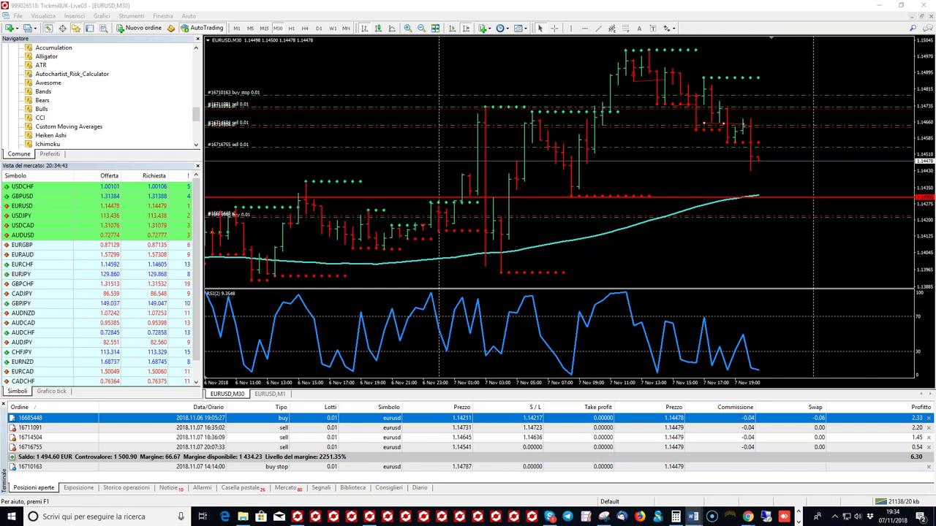
{"action": "left_click", "coordinate": [927, 73]}
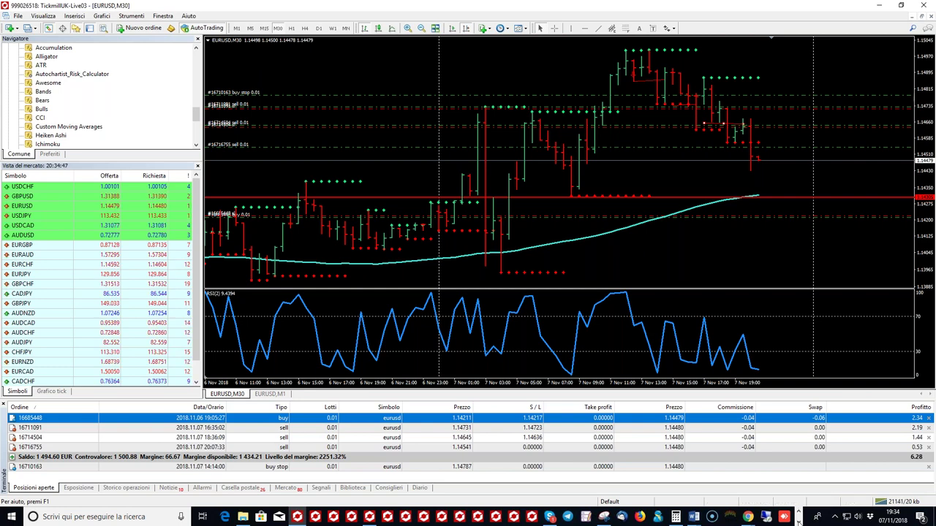
Switch to the PowerPoint presentation and show the annotated chart on slide 32, "La Strategia: L'entry".
{"action": "left_click", "coordinate": [251, 516]}
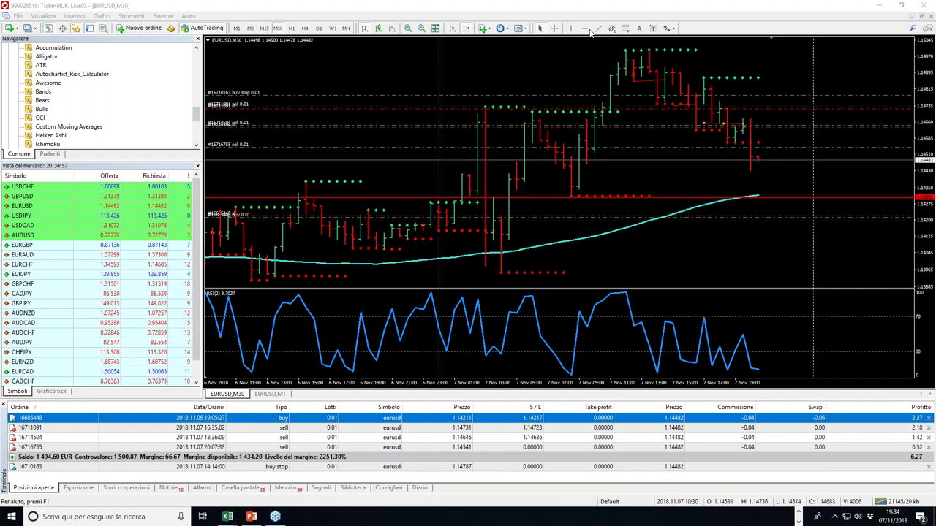
{"action": "left_click", "coordinate": [554, 29]}
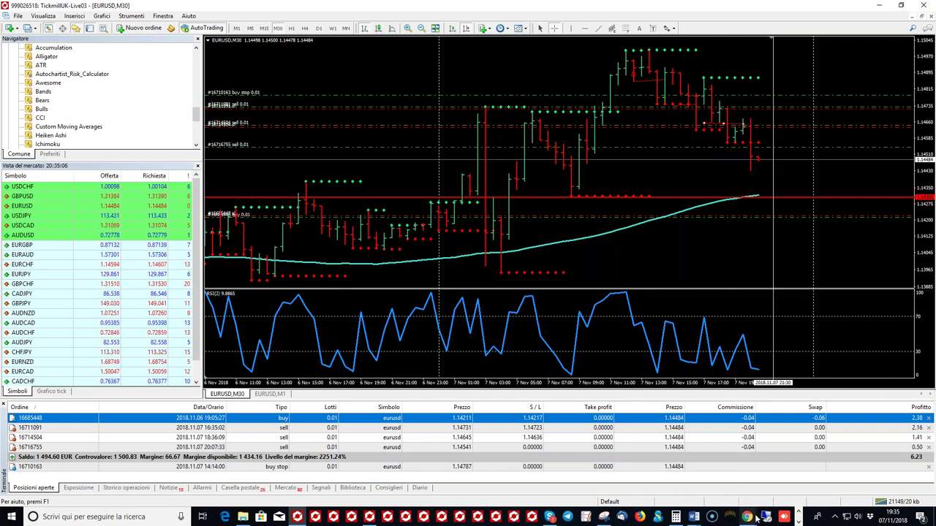
{"action": "left_click", "coordinate": [758, 516]}
{"action": "left_click", "coordinate": [257, 513]}
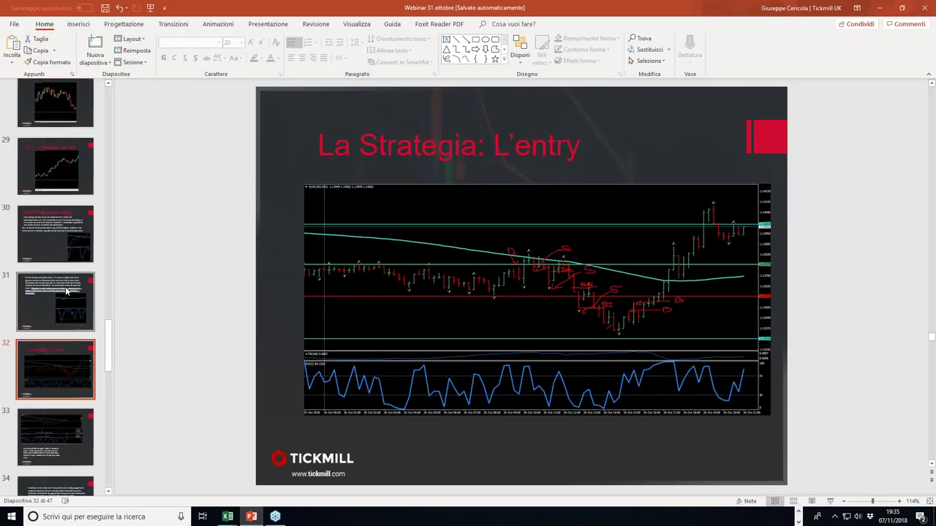
{"action": "left_click", "coordinate": [65, 291]}
{"action": "left_click", "coordinate": [58, 375]}
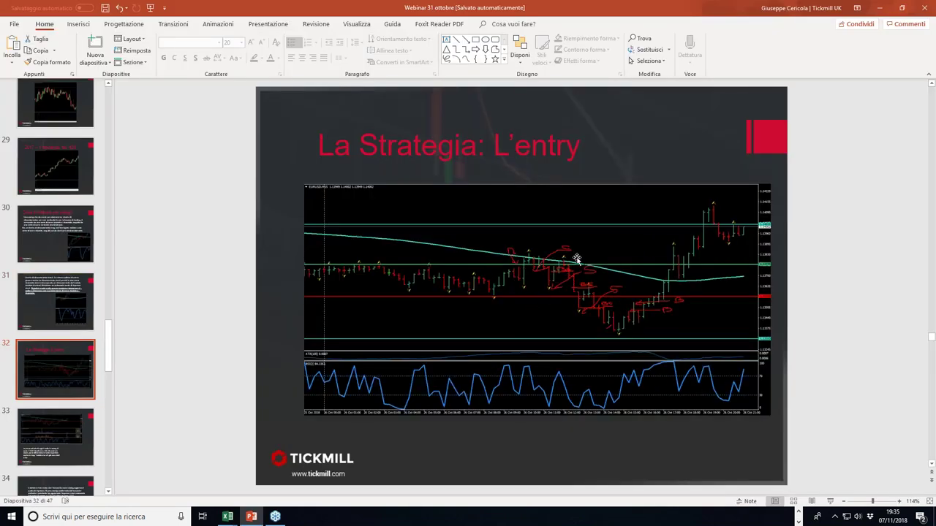
{"action": "left_click", "coordinate": [519, 269]}
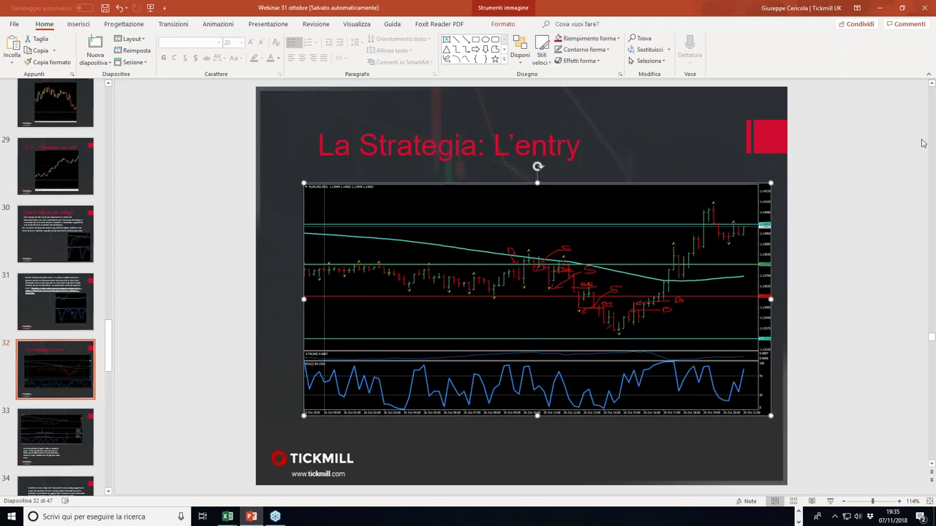
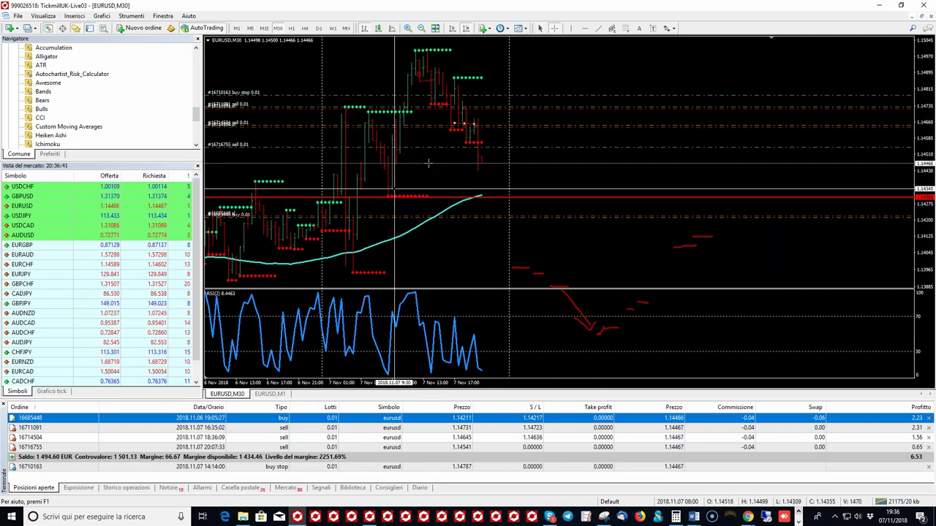
Examine the support and resistance levels of the 6 and 7 November swings on the EURUSD M30 chart with the crosshair.
{"action": "left_click", "coordinate": [421, 27]}
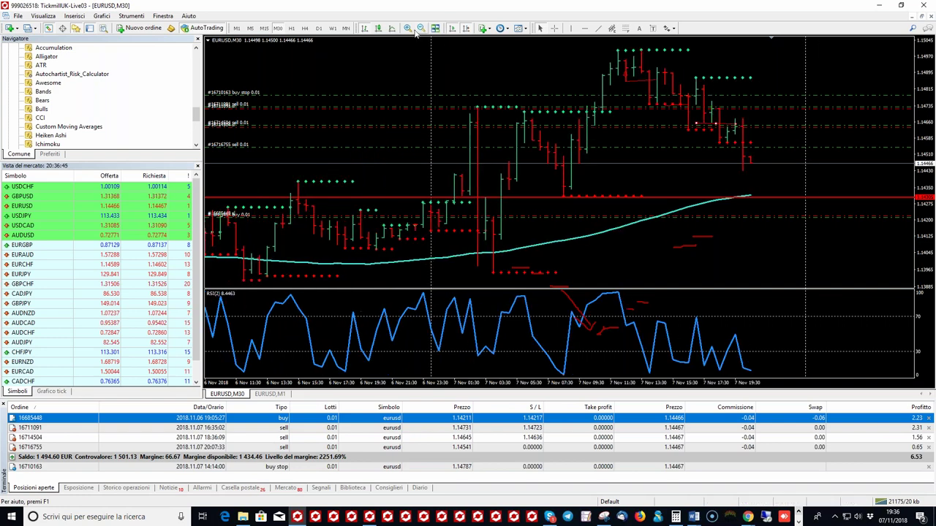
{"action": "left_click", "coordinate": [556, 28]}
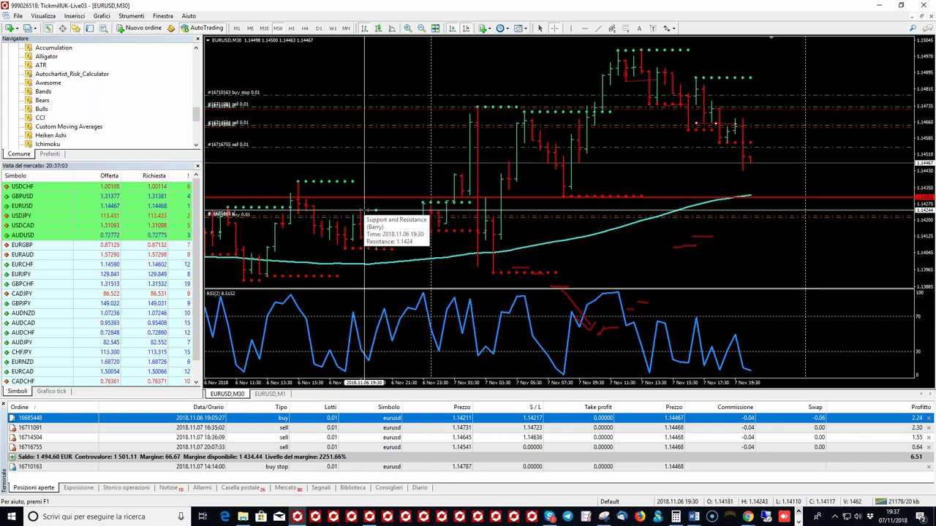
{"action": "scroll", "coordinate": [468, 46], "scroll_direction": "up", "scroll_amount": 1}
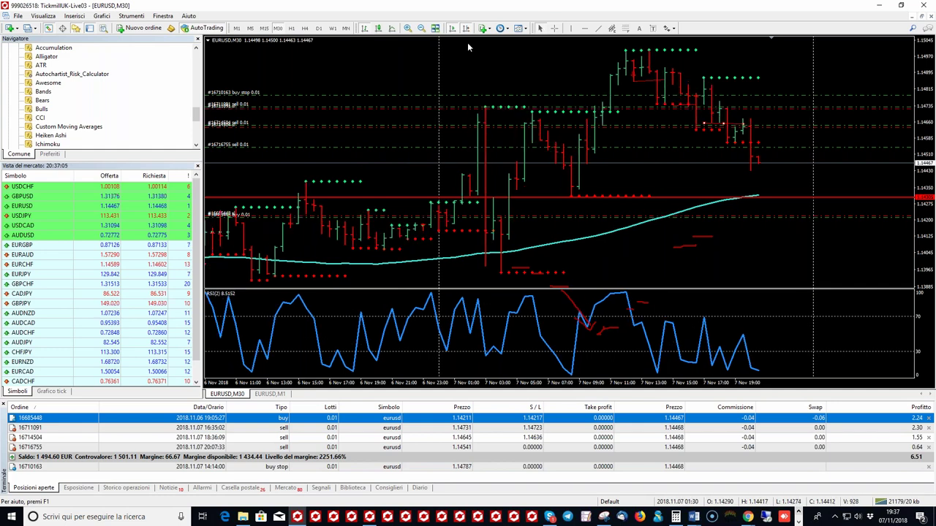
{"action": "left_click", "coordinate": [465, 31]}
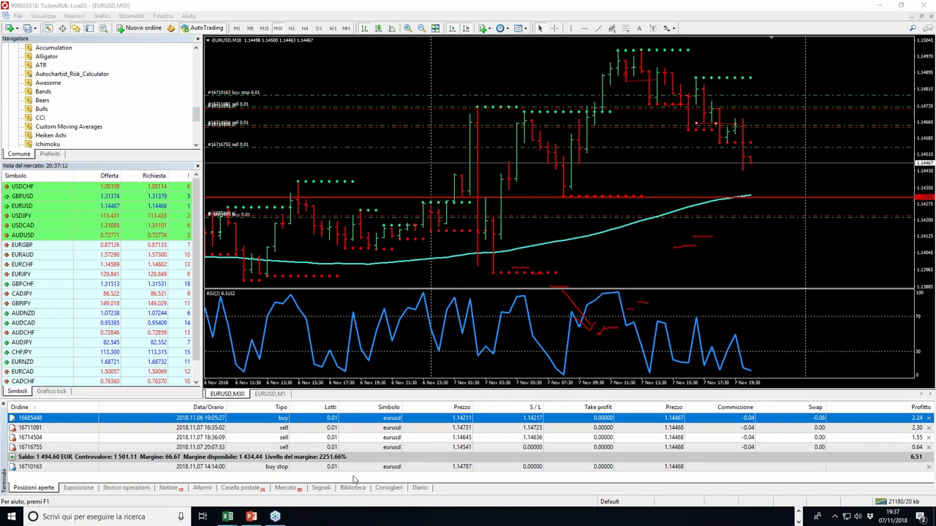
Switch to the PowerPoint presentation and go through the entry examples on slides 33 to 35.
{"action": "left_click", "coordinate": [252, 517]}
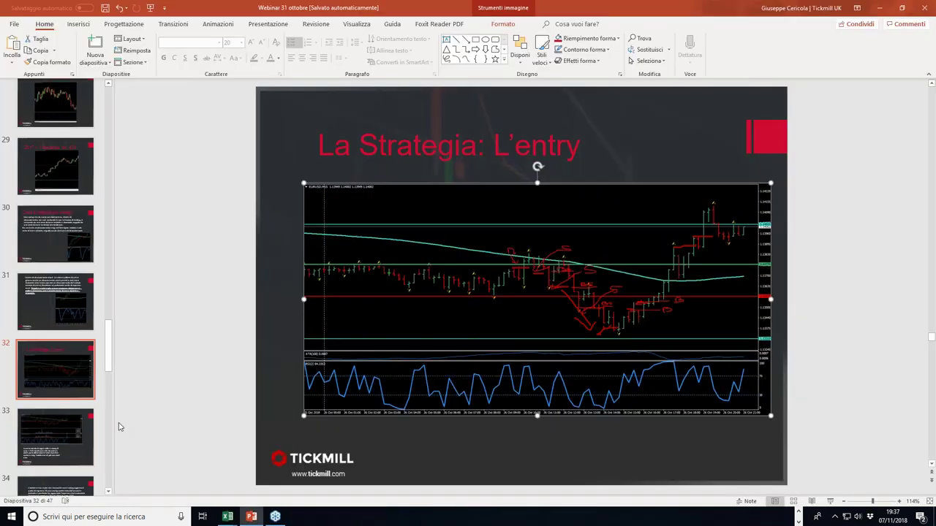
{"action": "left_click", "coordinate": [61, 384]}
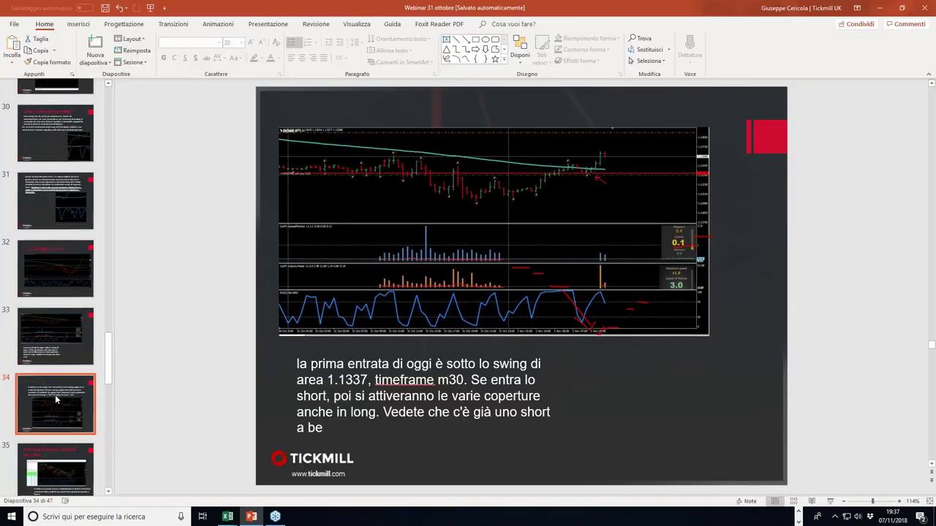
{"action": "left_click", "coordinate": [52, 418]}
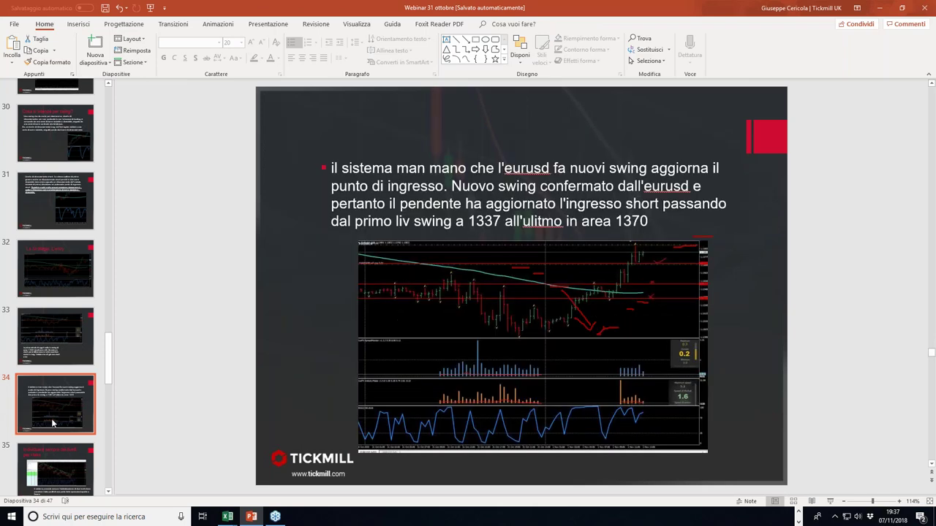
{"action": "left_click", "coordinate": [55, 457]}
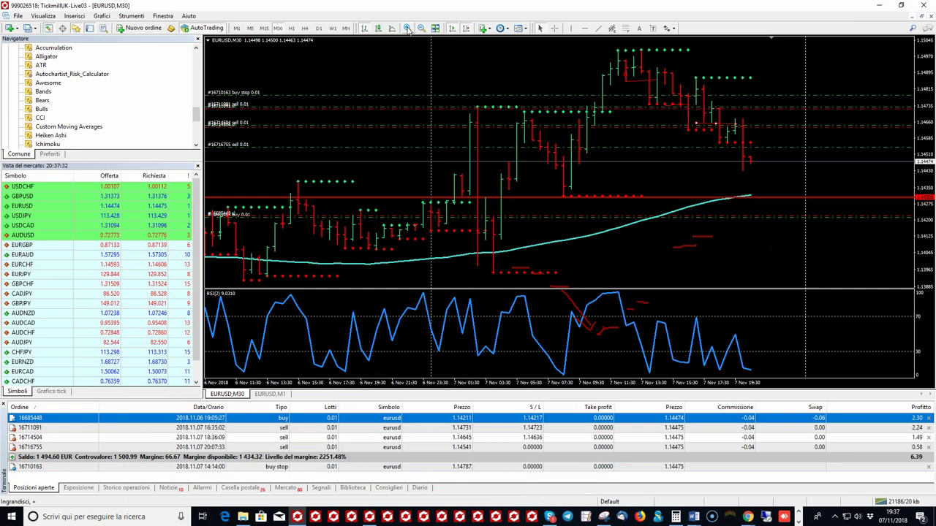
Examine the latest EURUSD M30 swings and the red horizontal line near the 7 November low with the crosshair.
{"action": "left_click", "coordinate": [408, 28]}
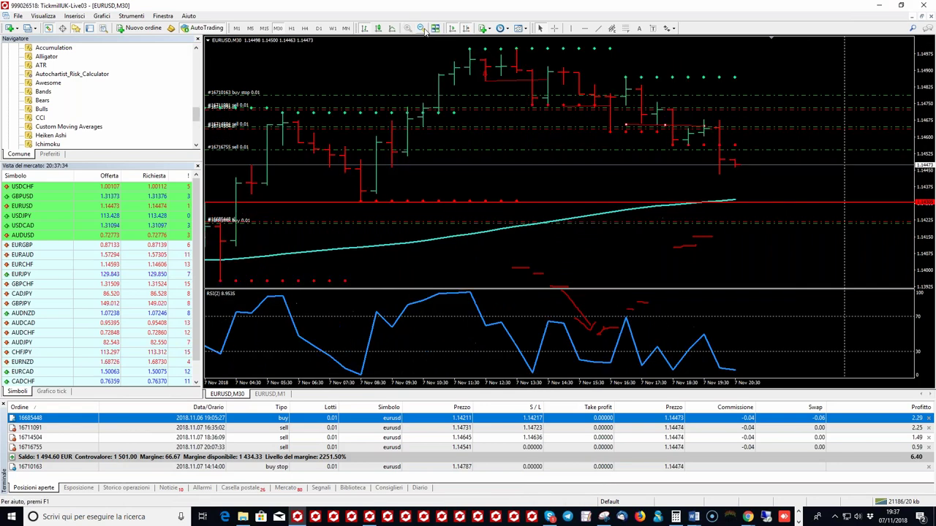
{"action": "left_click", "coordinate": [422, 28]}
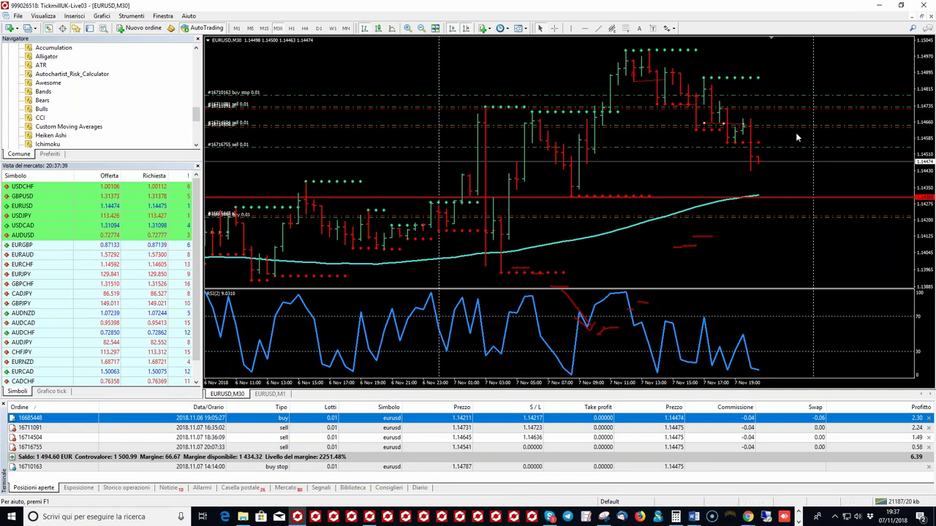
{"action": "scroll", "coordinate": [795, 133], "scroll_direction": "down", "scroll_amount": 1}
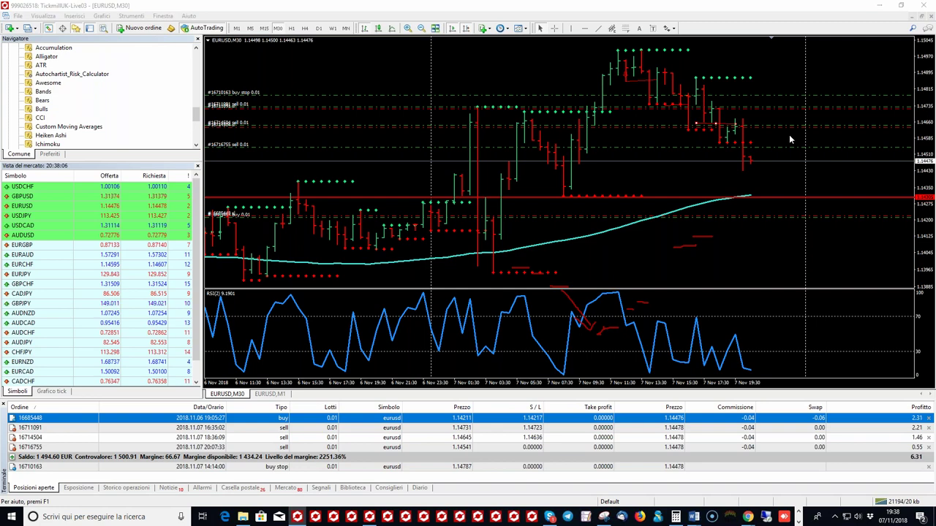
{"action": "left_click", "coordinate": [731, 154]}
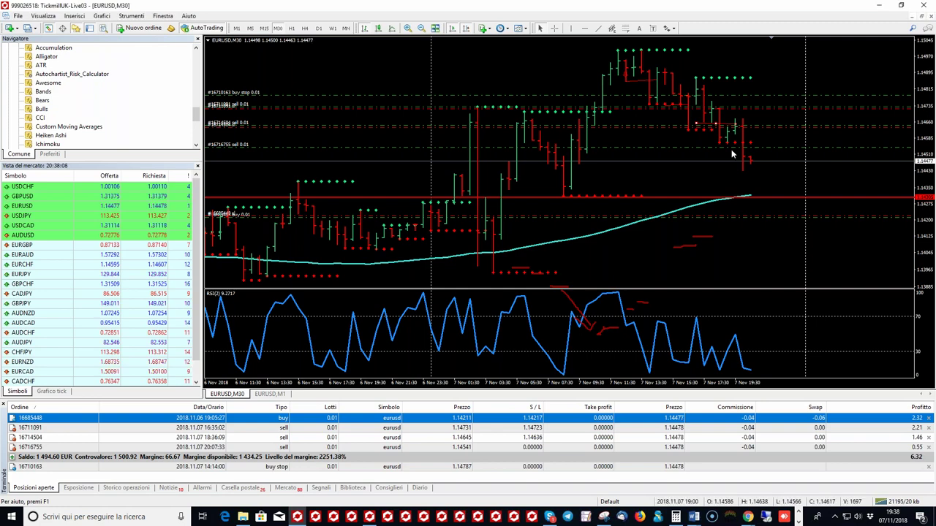
{"action": "left_click", "coordinate": [554, 28]}
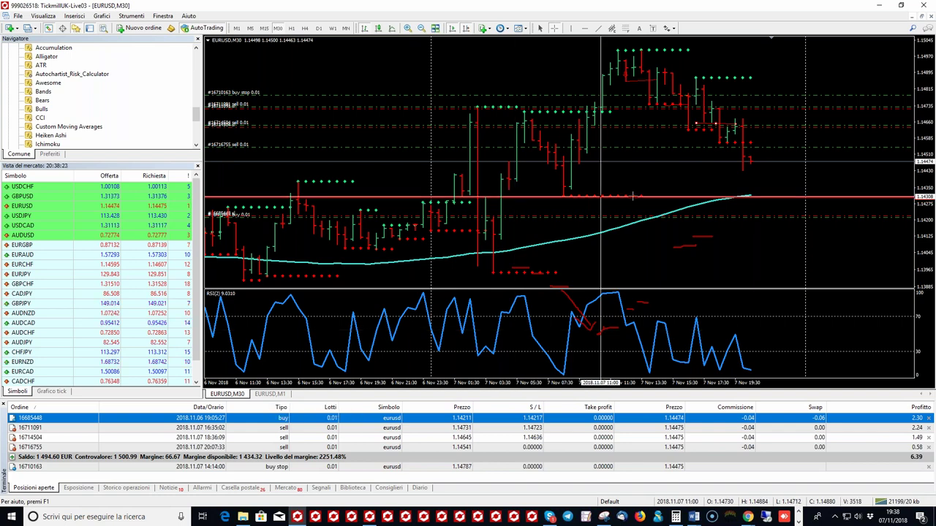
{"action": "mouse_move", "coordinate": [633, 196]}
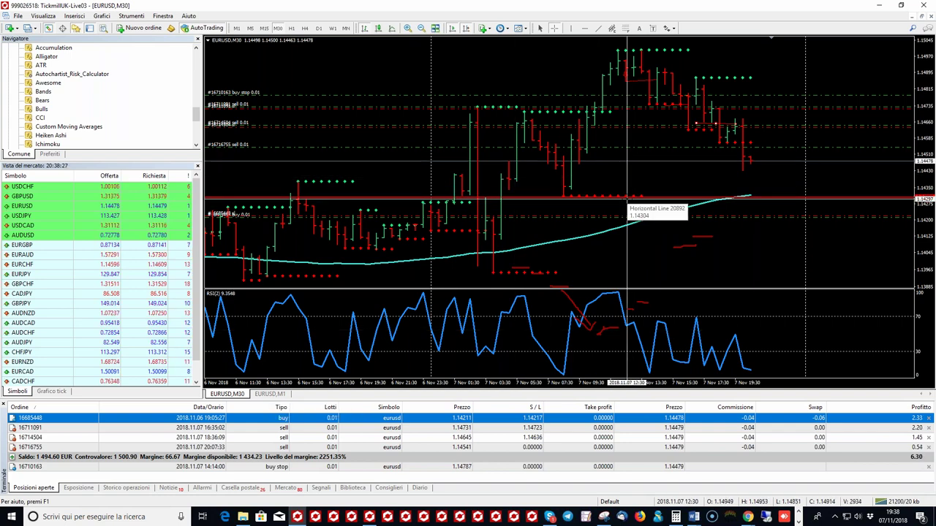
Switch the second EURUSD chart to the H1 timeframe and draw horizontal lines at the 7 November support, 1.14312, and resistance, 1.14996.
{"action": "left_click", "coordinate": [280, 396]}
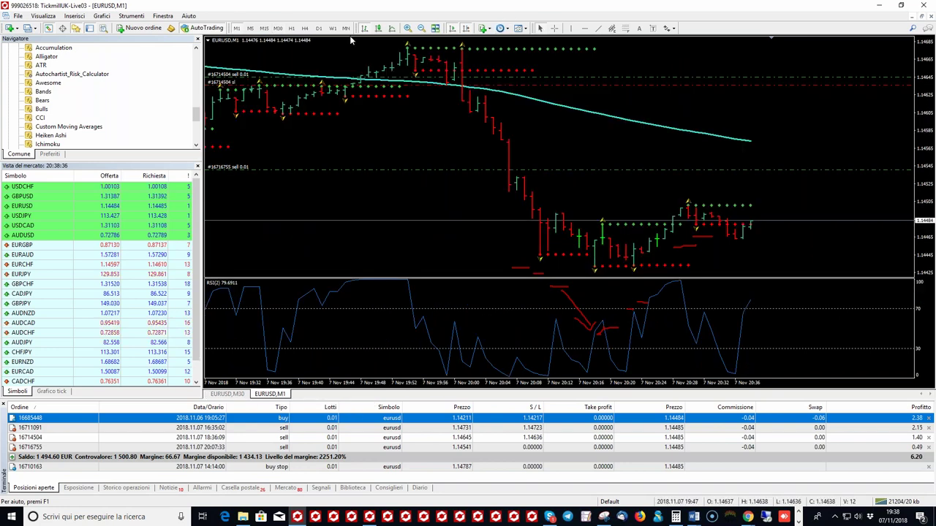
{"action": "left_click", "coordinate": [292, 29]}
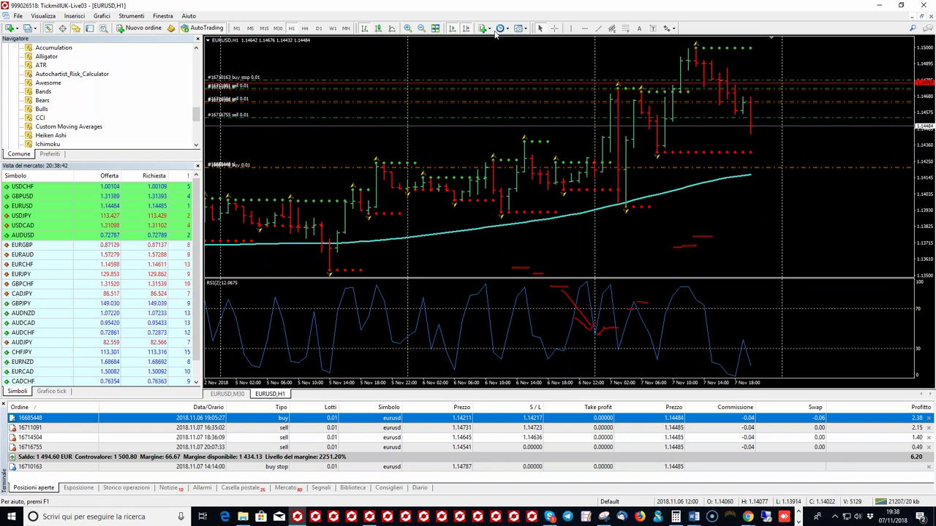
{"action": "left_click", "coordinate": [553, 28]}
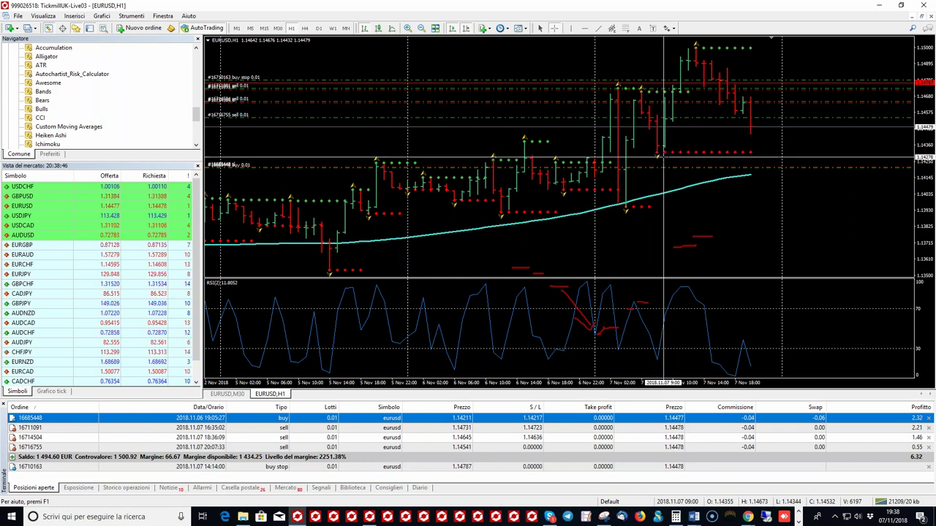
{"action": "left_click", "coordinate": [583, 28]}
{"action": "left_click", "coordinate": [735, 152]}
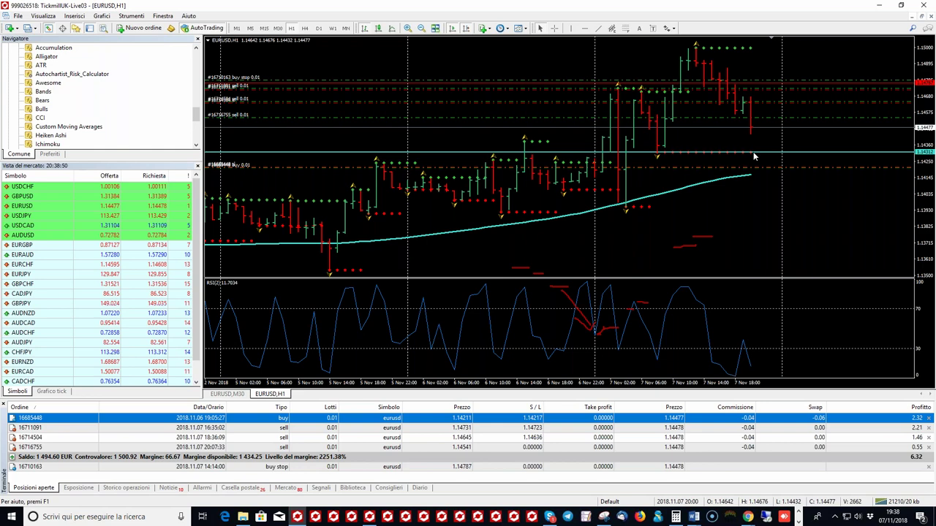
{"action": "middle_click", "coordinate": [636, 100]}
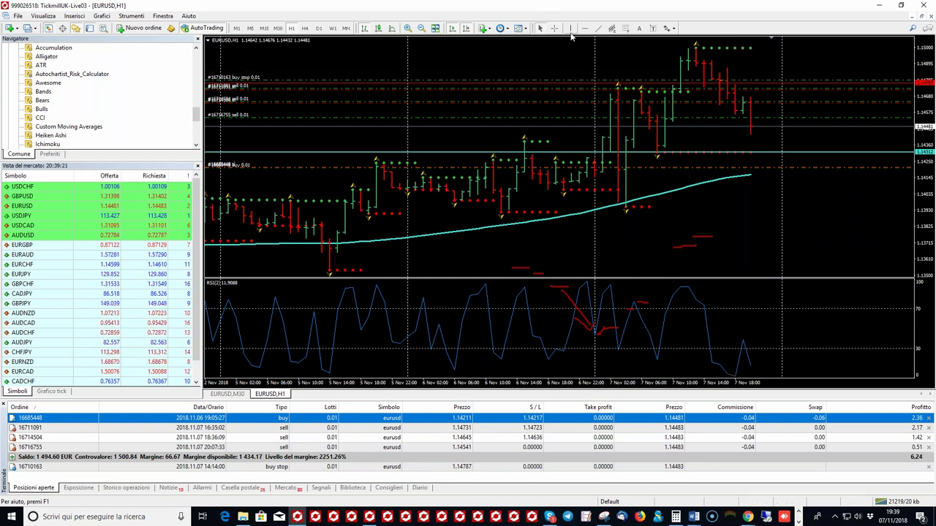
{"action": "left_click", "coordinate": [739, 49]}
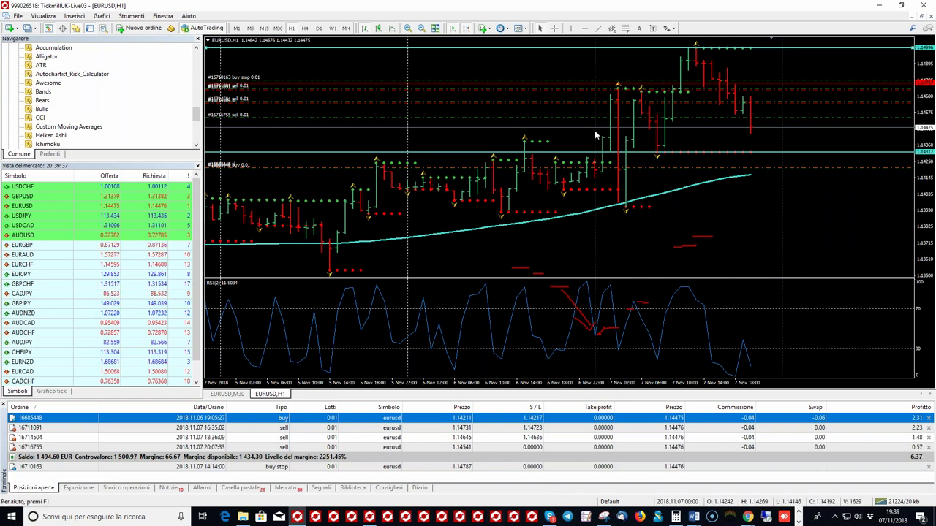
Measure the distances to the H1 support line with the crosshair and move that line down to 1.13960.
{"action": "left_click", "coordinate": [554, 28]}
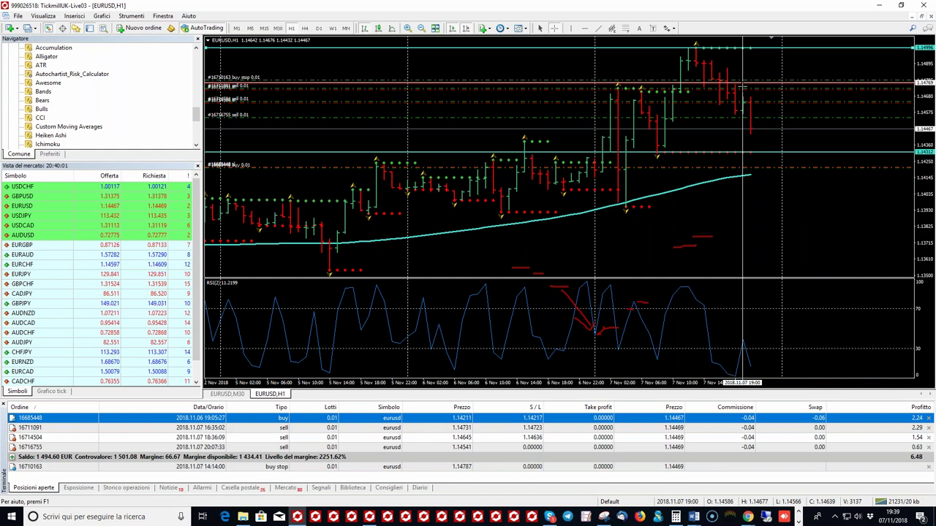
{"action": "left_click_drag", "start_coordinate": [769, 92], "coordinate": [785, 150]}
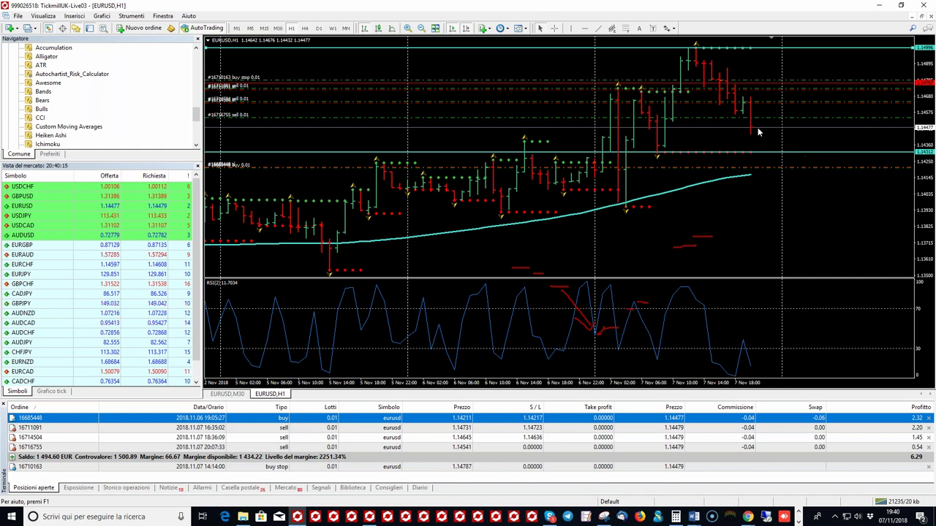
{"action": "left_click", "coordinate": [554, 28]}
{"action": "left_click_drag", "start_coordinate": [763, 153], "coordinate": [772, 118]}
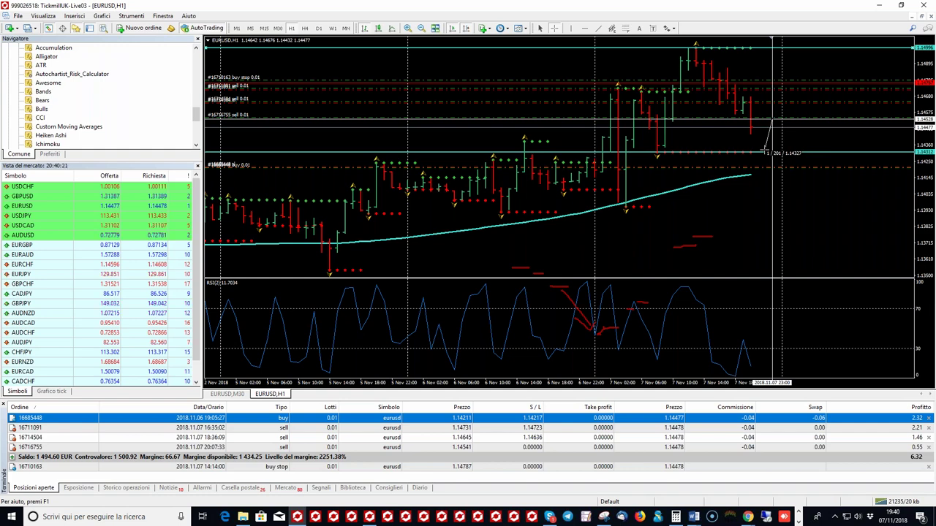
{"action": "left_click", "coordinate": [553, 28]}
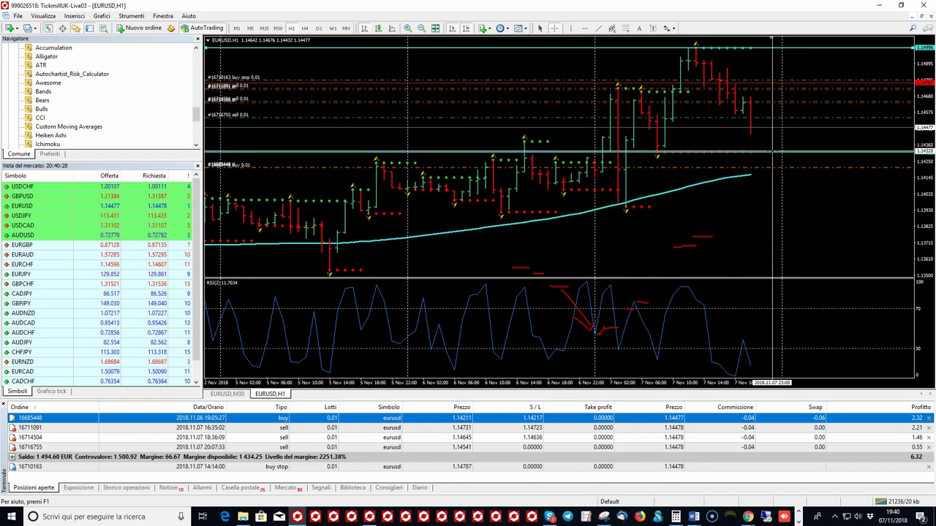
{"action": "left_click_drag", "start_coordinate": [782, 151], "coordinate": [769, 204]}
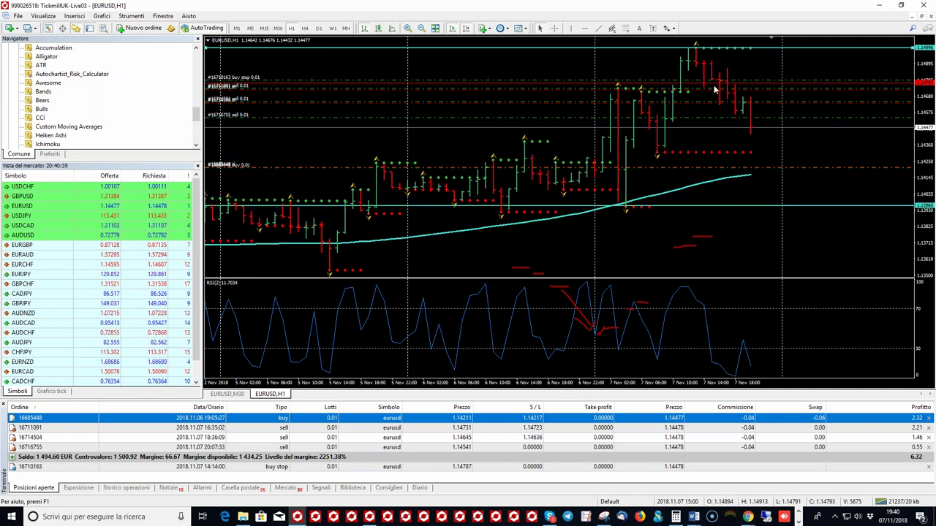
Show the EURUSD M30 chart, align the upper horizontal line with the resistance at 1.15000, and check that level with the crosshair.
{"action": "left_click", "coordinate": [228, 394]}
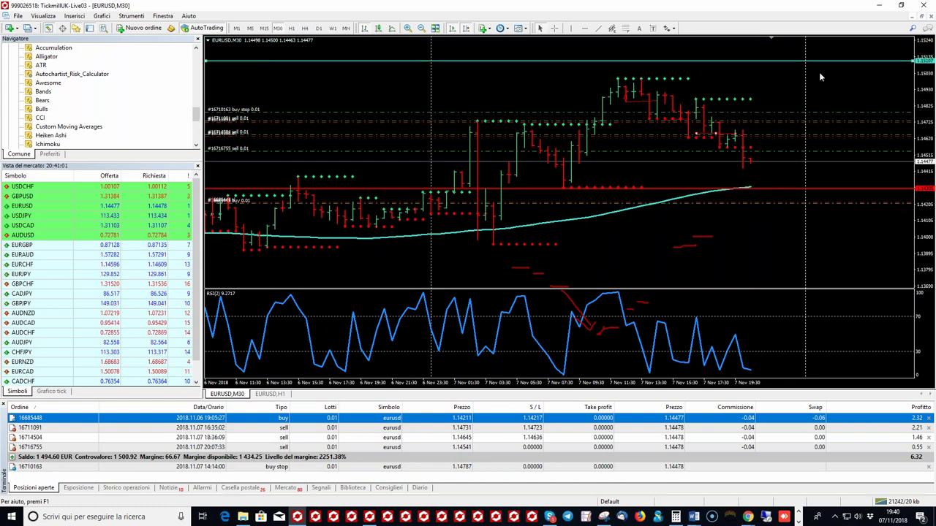
{"action": "left_click_drag", "start_coordinate": [818, 72], "coordinate": [822, 78]}
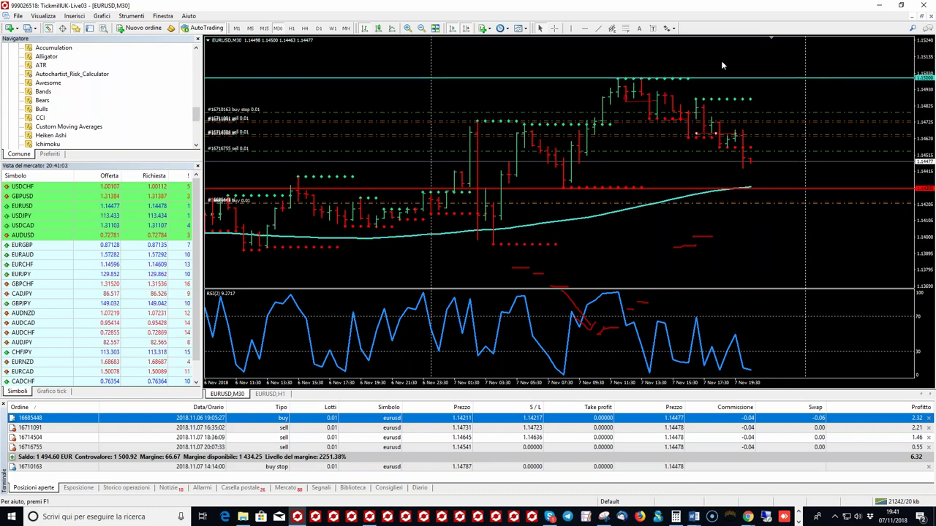
{"action": "left_click", "coordinate": [553, 28]}
{"action": "left_click_drag", "start_coordinate": [605, 78], "coordinate": [928, 50]}
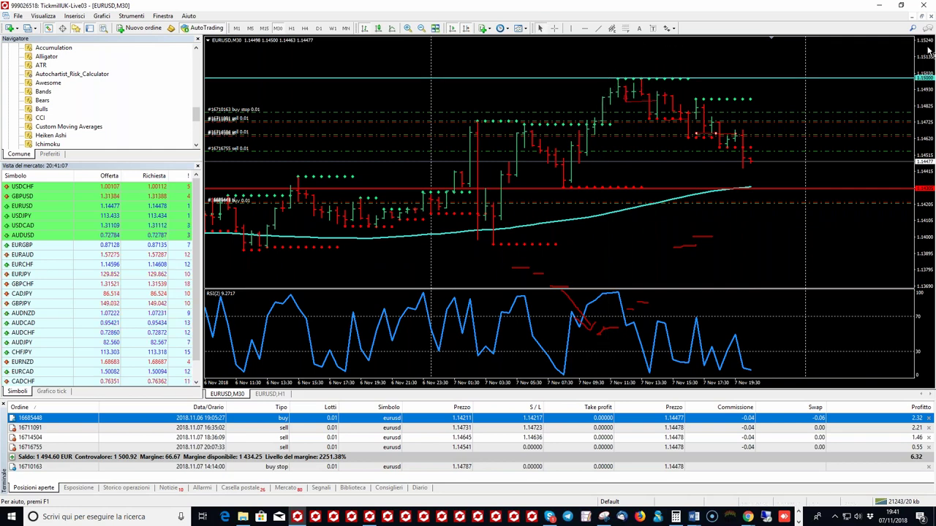
Set the M30 horizontal lines at 1.15220 above and 1.13671 below the price, and restore the chart's automatic price scale.
{"action": "left_click", "coordinate": [554, 28]}
{"action": "left_click_drag", "start_coordinate": [690, 85], "coordinate": [733, 44]}
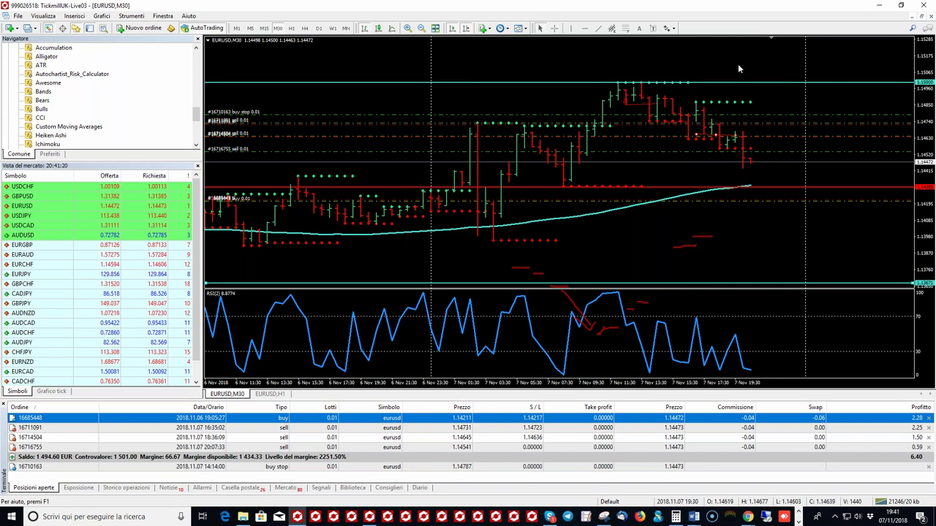
{"action": "left_click_drag", "start_coordinate": [760, 76], "coordinate": [760, 53]}
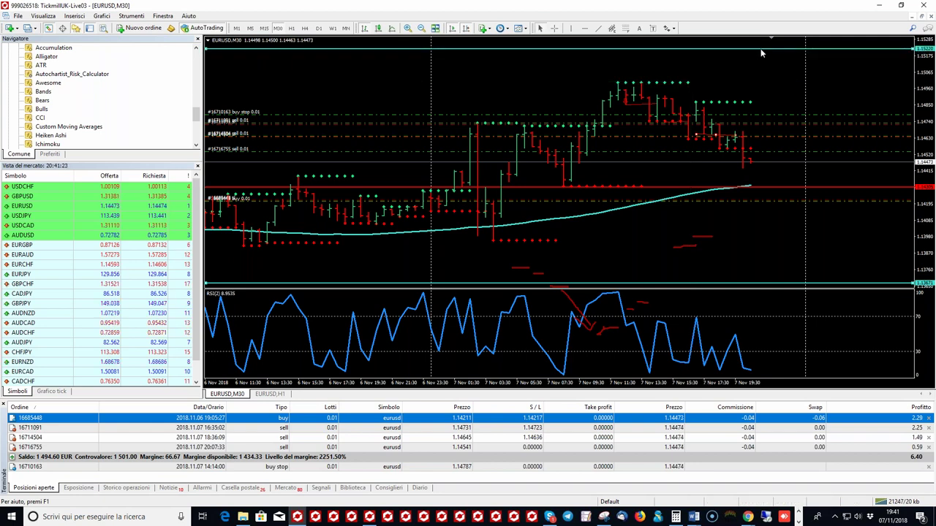
{"action": "left_click", "coordinate": [555, 29]}
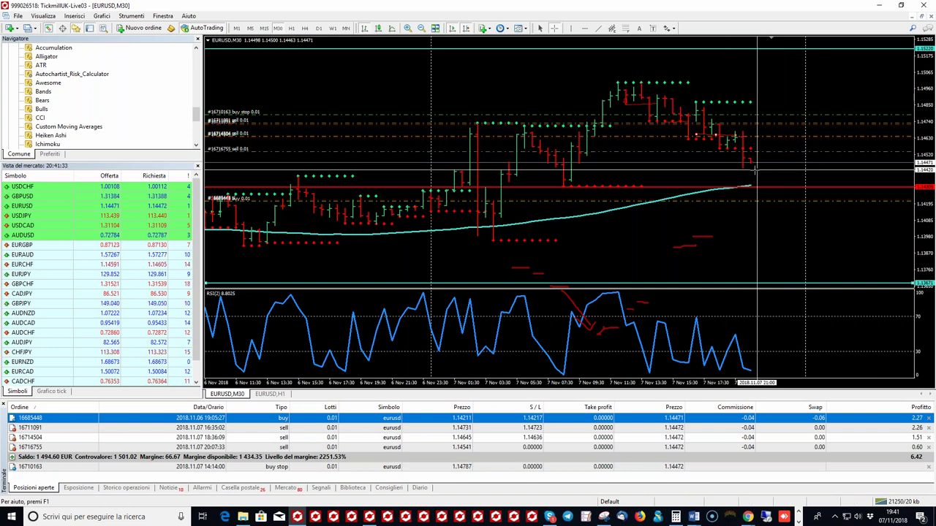
{"action": "double_click", "coordinate": [919, 94]}
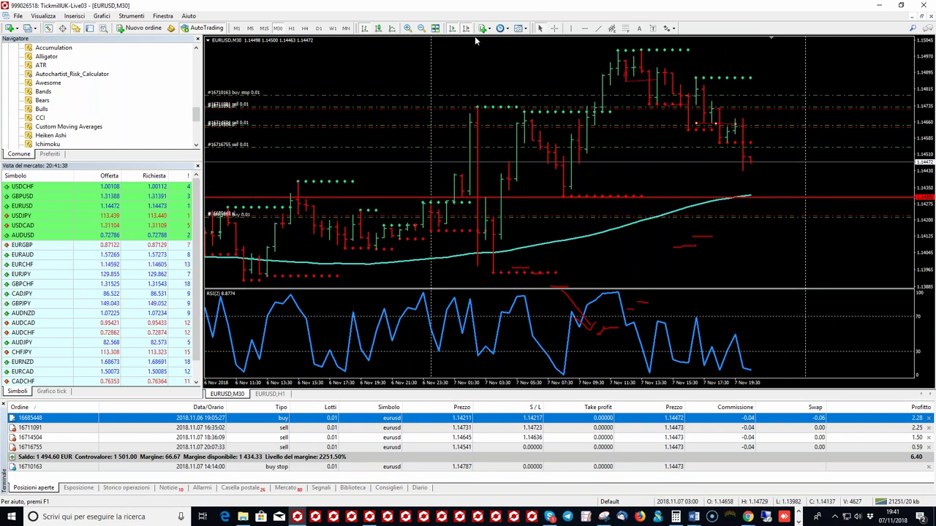
Check the levels around the latest M30 candles with the crosshair and move the pending buy stop order to 1.14693.
{"action": "left_click", "coordinate": [554, 29]}
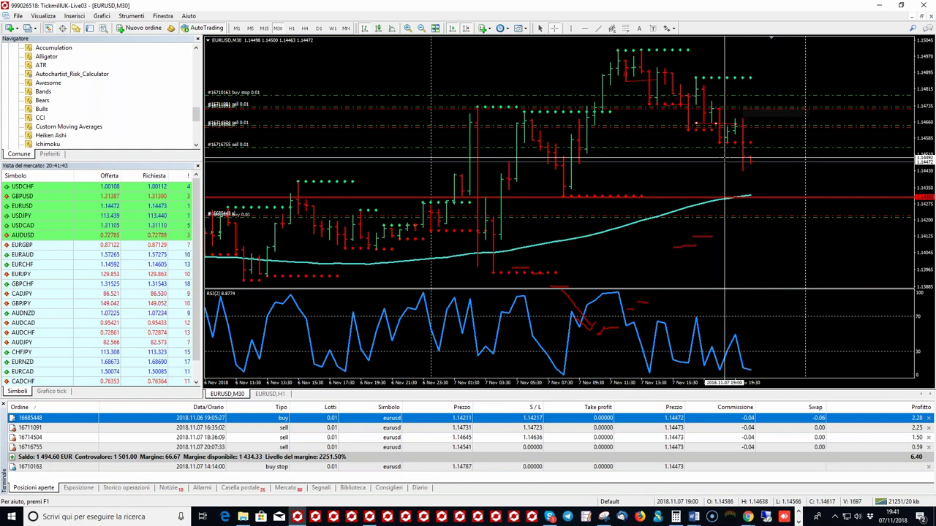
{"action": "left_click", "coordinate": [768, 116]}
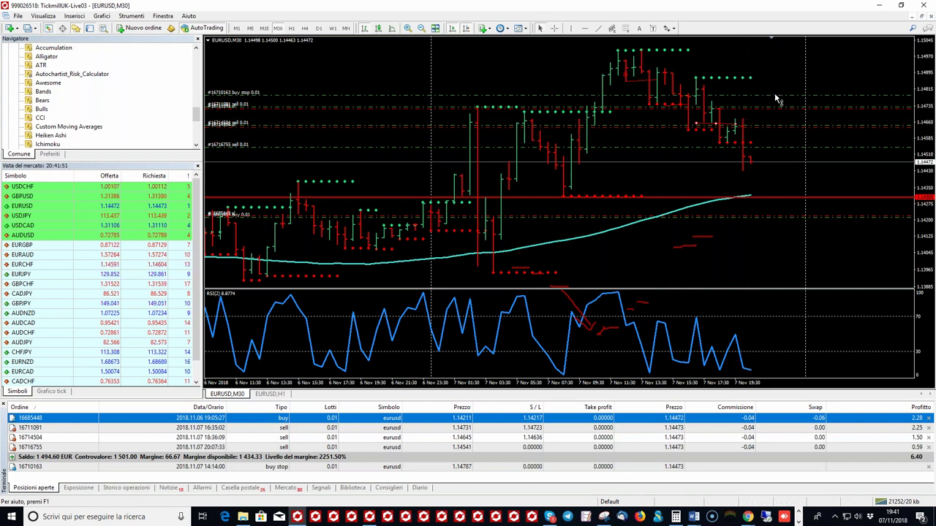
{"action": "left_click_drag", "start_coordinate": [774, 93], "coordinate": [785, 114]}
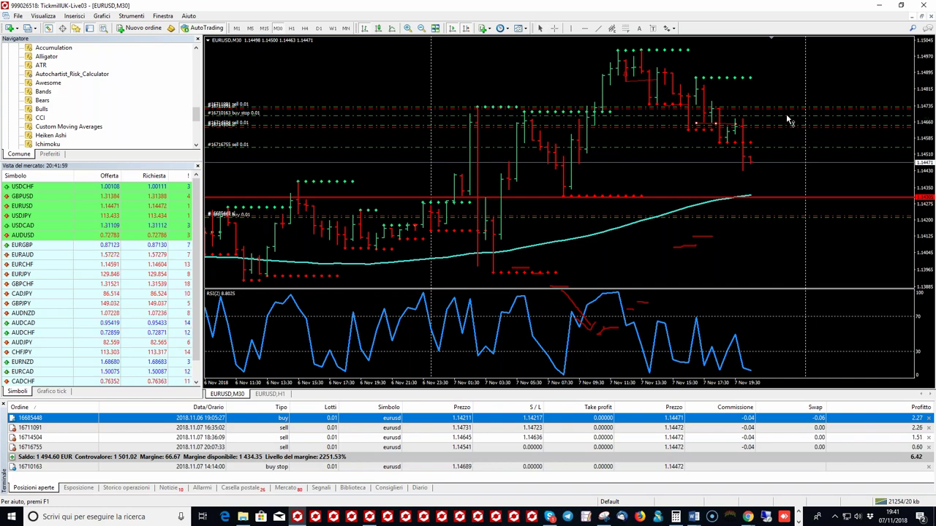
{"action": "left_click_drag", "start_coordinate": [786, 115], "coordinate": [787, 116]}
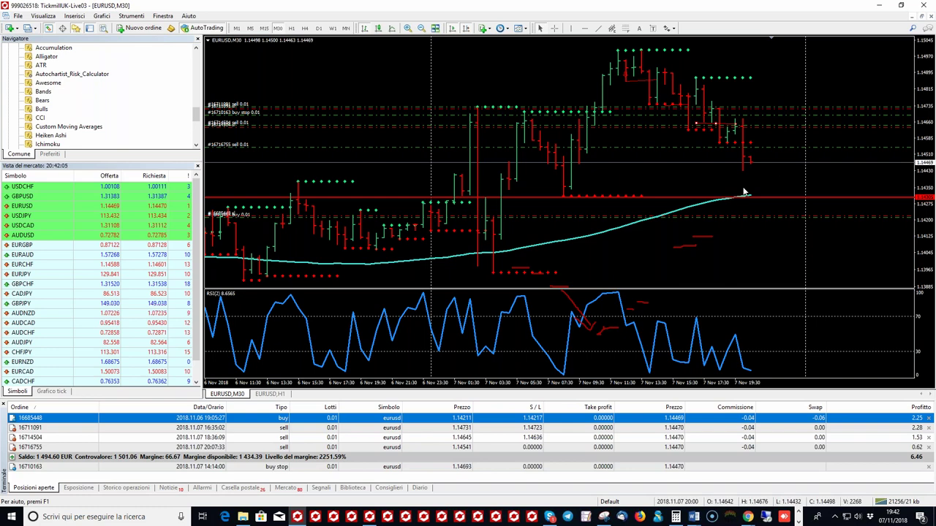
Examine the prices between the latest M30 candle and the newest sell position's entry level with the crosshair.
{"action": "left_click", "coordinate": [553, 27]}
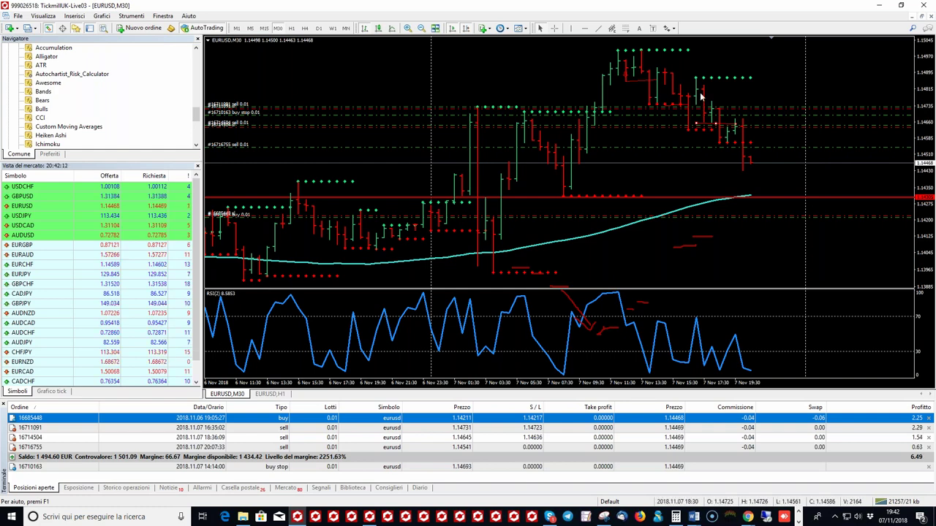
{"action": "left_click", "coordinate": [554, 29]}
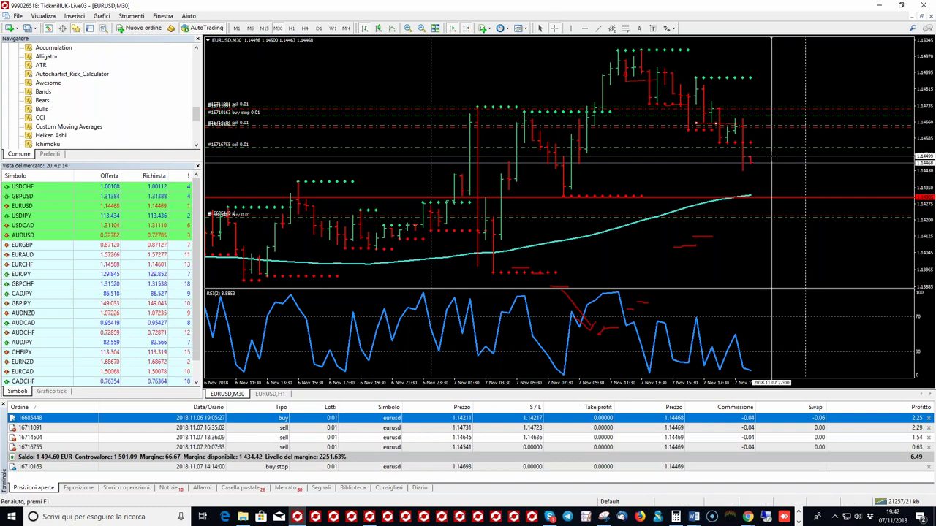
{"action": "left_click_drag", "start_coordinate": [771, 156], "coordinate": [687, 151]}
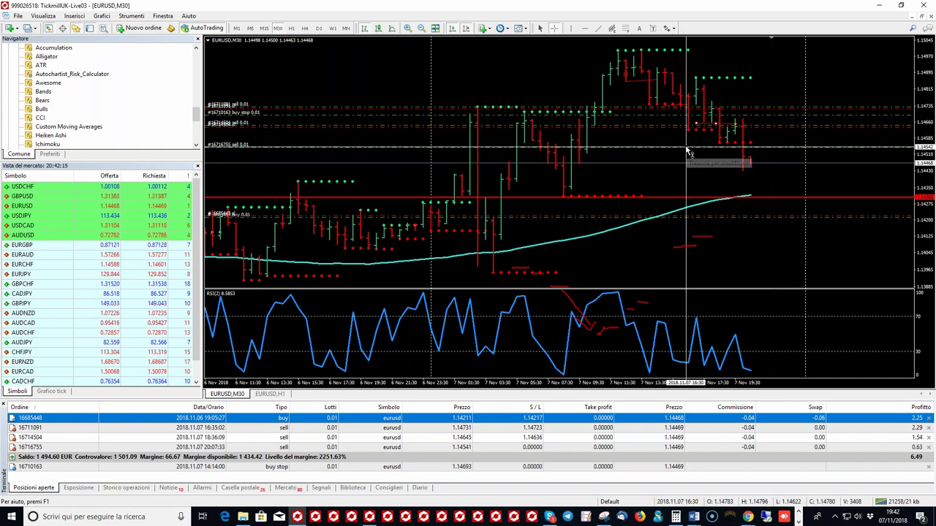
Switch to the PowerPoint presentation and show slide 36, "Filtri".
{"action": "left_click", "coordinate": [785, 517]}
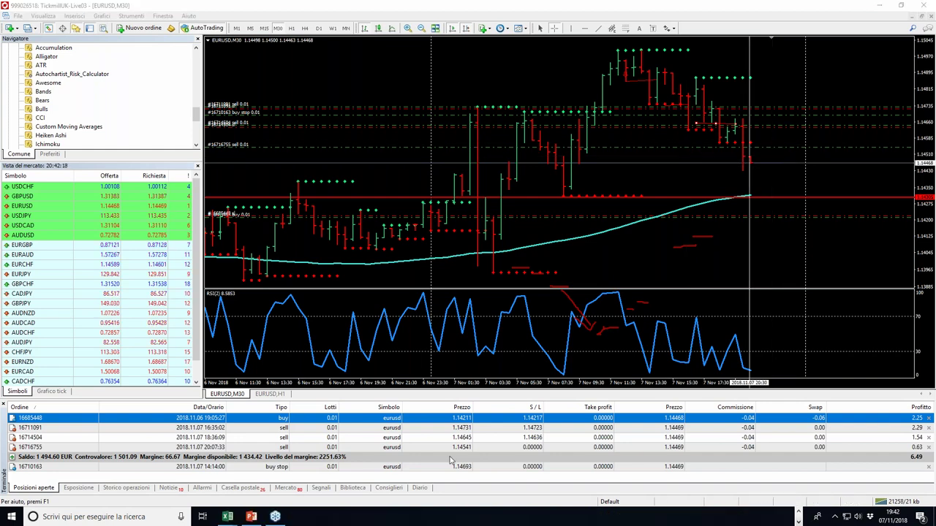
{"action": "left_click", "coordinate": [259, 519]}
{"action": "left_click", "coordinate": [71, 441]}
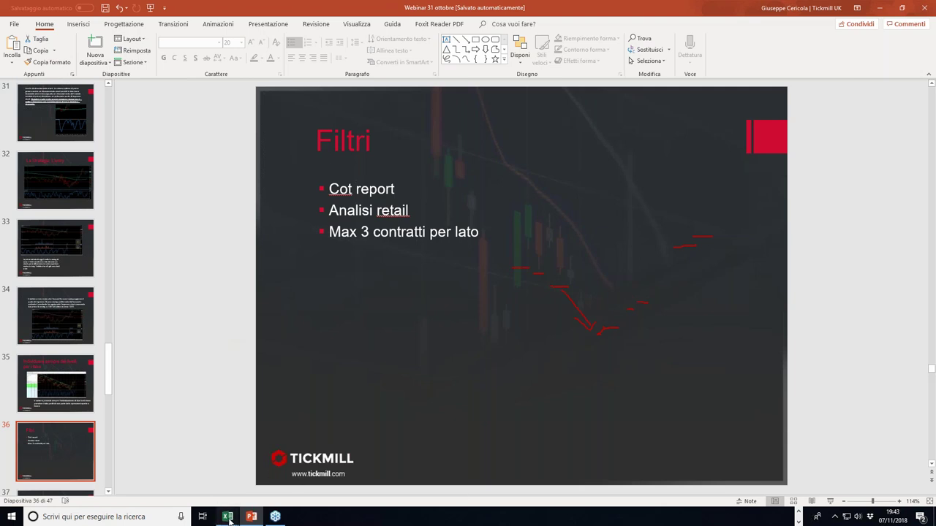
Switch to the Excel workbook "Il cammino del trader", show the "analisi eur" sheet and select the TENDENZA COT label.
{"action": "mouse_move", "coordinate": [228, 519]}
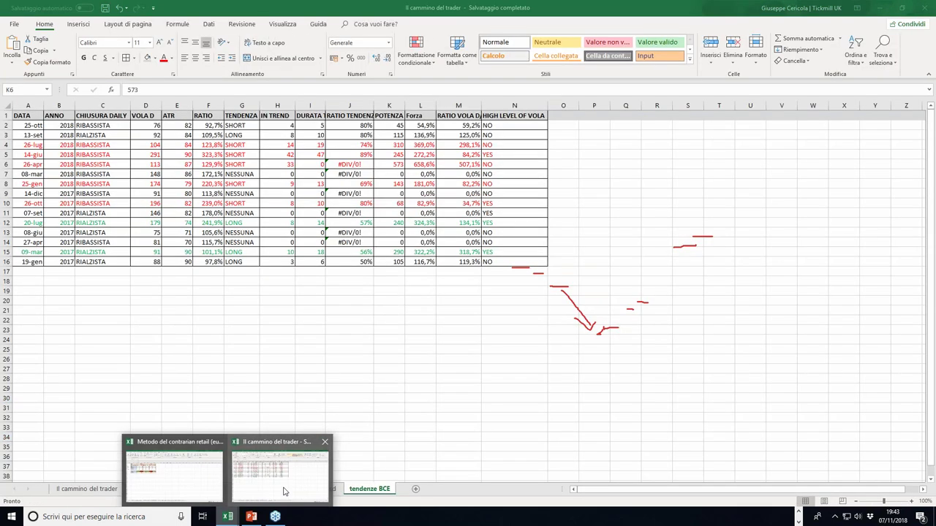
{"action": "left_click", "coordinate": [284, 491]}
{"action": "left_click", "coordinate": [199, 489]}
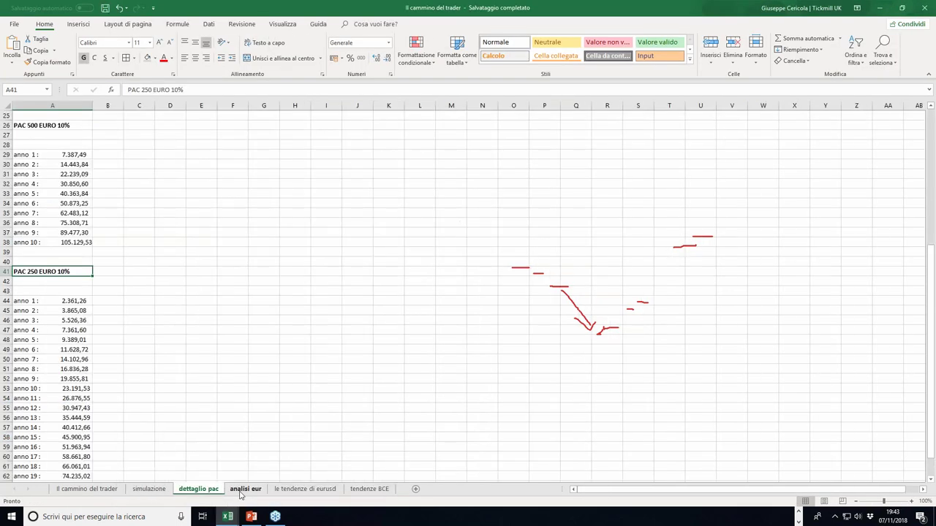
{"action": "left_click", "coordinate": [245, 489]}
{"action": "left_click", "coordinate": [197, 339]}
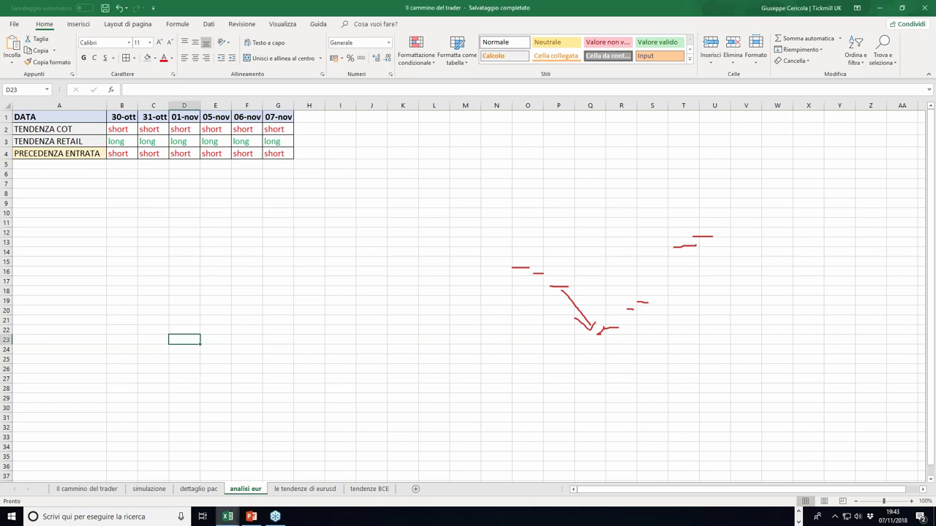
{"action": "left_click", "coordinate": [85, 131]}
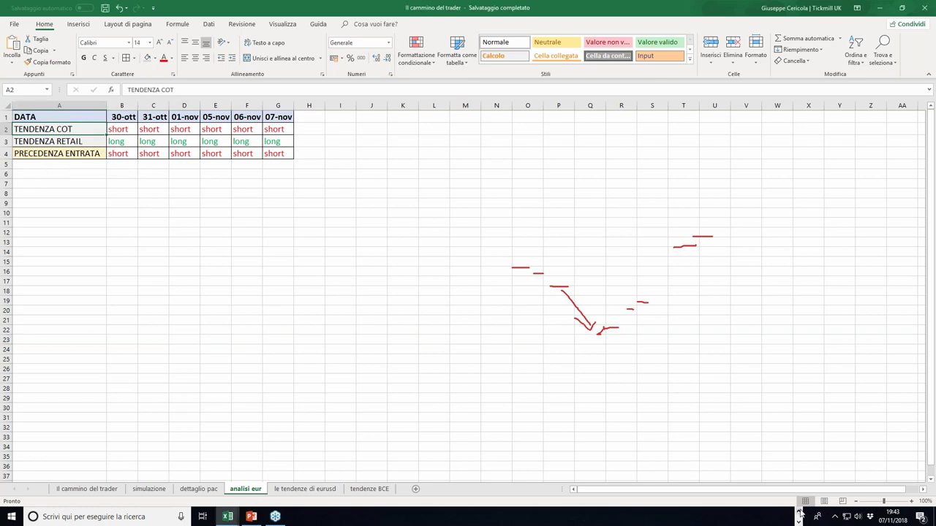
Switch to the Barchart Commitments of Traders page in Chrome, maximise its window and show the Euro FX (E6*0) chart.
{"action": "key", "text": "ctrl+super+Right"}
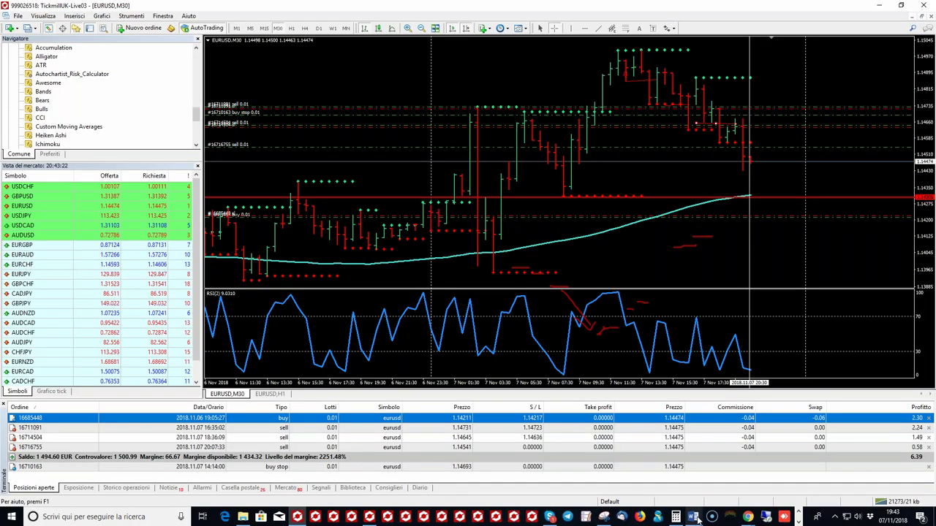
{"action": "mouse_move", "coordinate": [729, 519]}
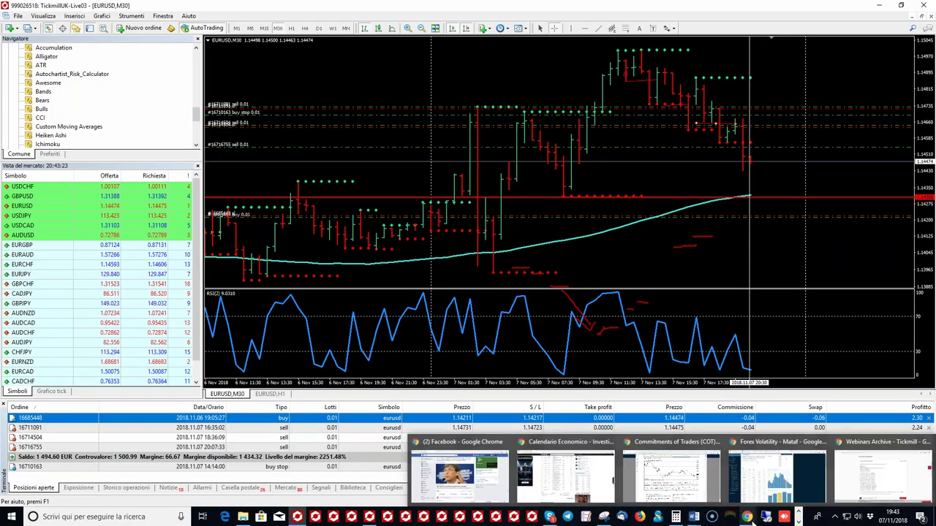
{"action": "left_click", "coordinate": [691, 501]}
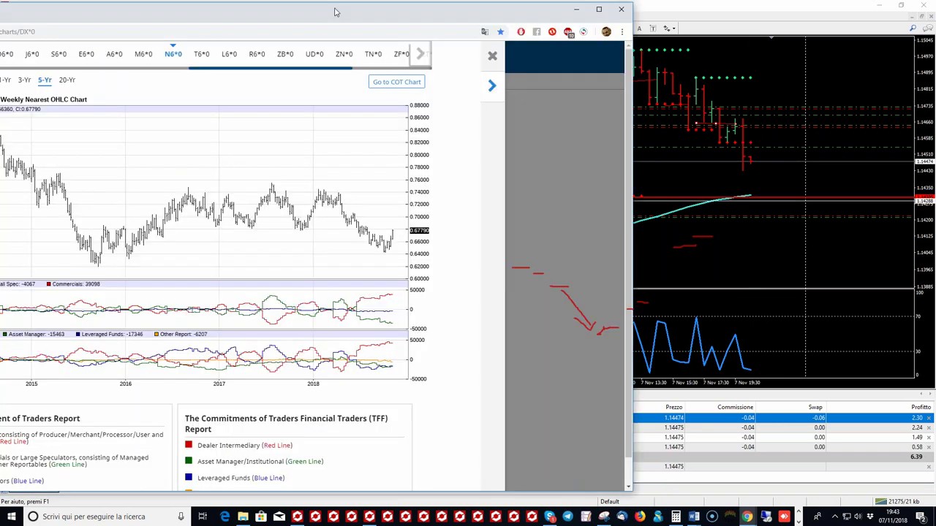
{"action": "left_click_drag", "start_coordinate": [336, 12], "coordinate": [588, 11]}
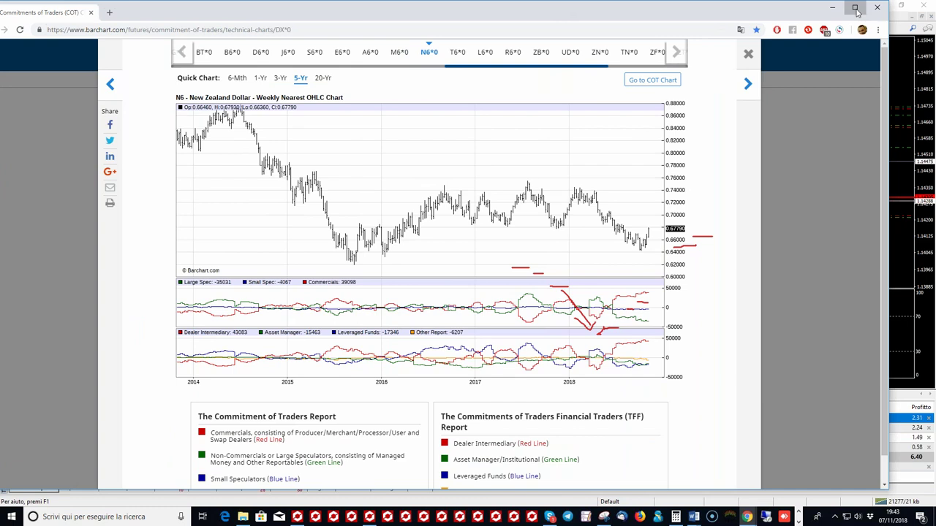
{"action": "left_click", "coordinate": [856, 8]}
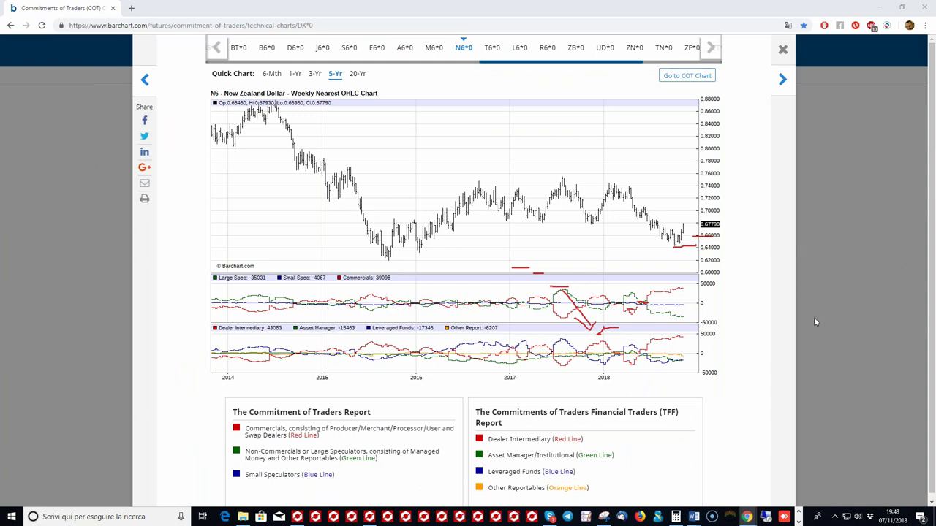
{"action": "key", "text": "Escape"}
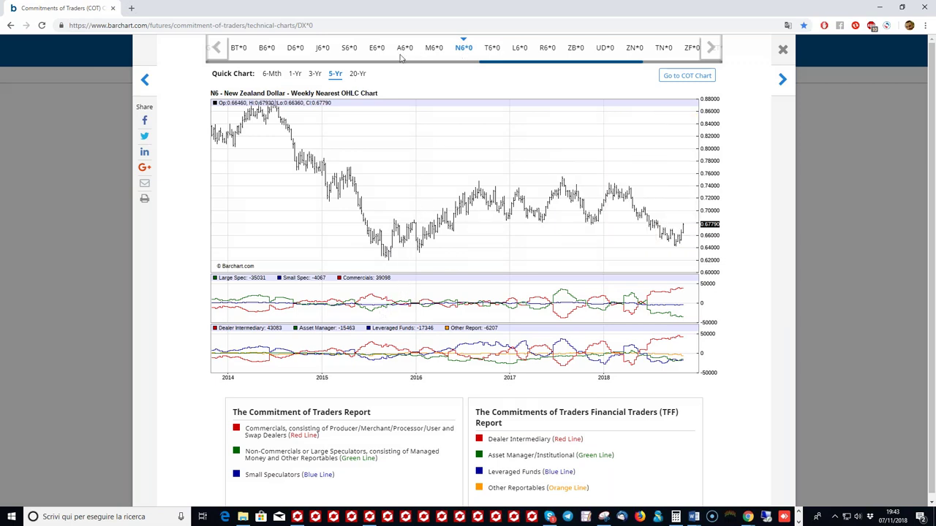
{"action": "left_click", "coordinate": [376, 49]}
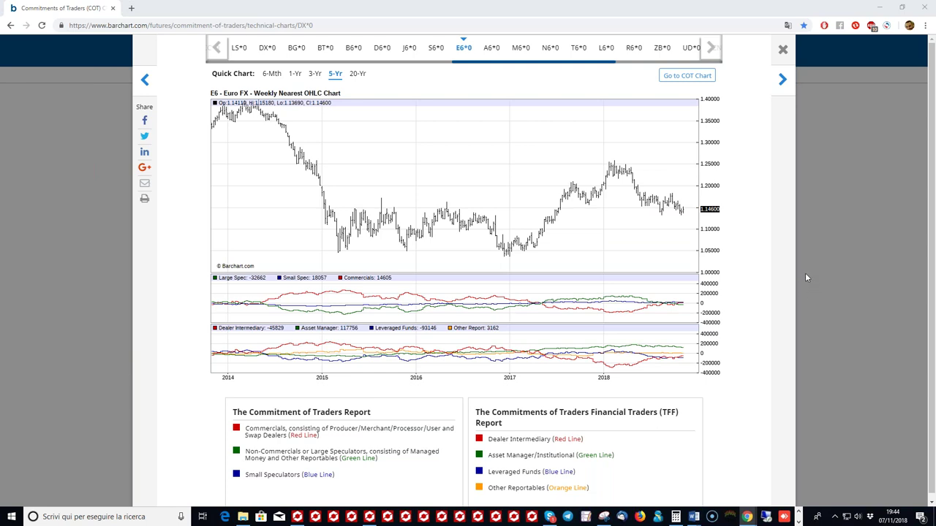
Annotate the Euro FX chart with an arrow from the mid-2014 COT crossover to the price, and trace the Large Spec drop and price decline.
{"action": "left_click_drag", "start_coordinate": [268, 116], "coordinate": [290, 109]}
{"action": "left_click_drag", "start_coordinate": [266, 300], "coordinate": [266, 207]}
{"action": "mouse_move", "coordinate": [268, 171]}
{"action": "left_mouse_down"}
{"action": "mouse_move", "coordinate": [266, 121]}
{"action": "mouse_move", "coordinate": [283, 127]}
{"action": "left_mouse_up"}
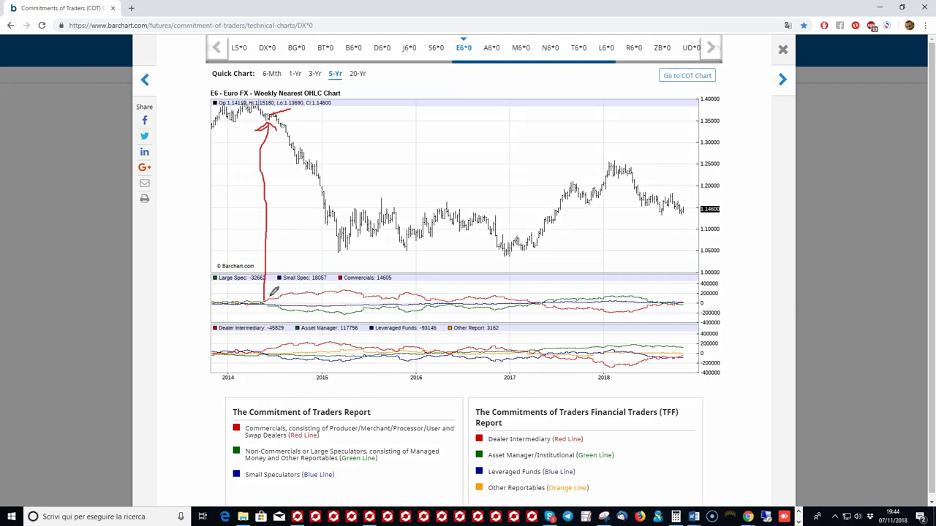
{"action": "left_click_drag", "start_coordinate": [276, 307], "coordinate": [360, 317]}
{"action": "left_click_drag", "start_coordinate": [278, 128], "coordinate": [329, 199]}
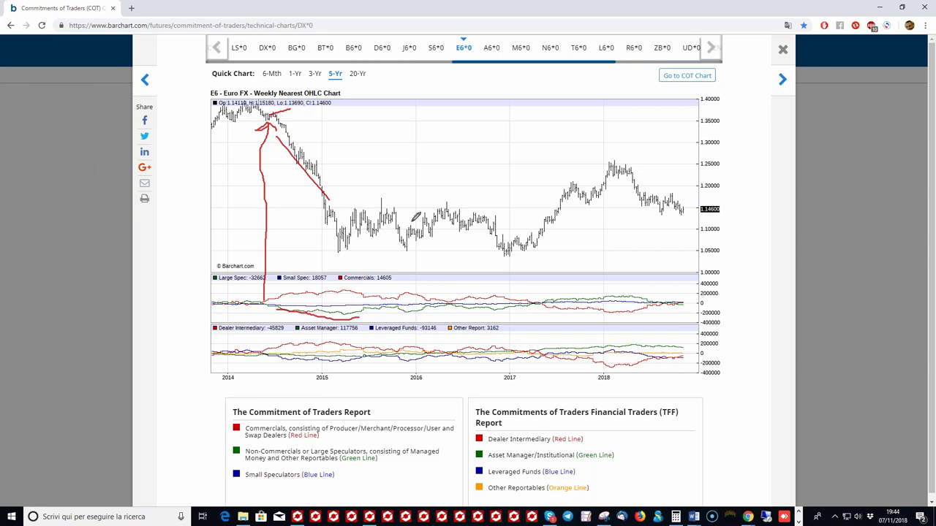
Mark the 2015–2016 sideways range, the 2014 top, the 2017 rise and the latest COT values on the Euro FX chart, and clear all annotations.
{"action": "left_click_drag", "start_coordinate": [380, 317], "coordinate": [510, 317]}
{"action": "mouse_move", "coordinate": [507, 240]}
{"action": "left_mouse_down"}
{"action": "mouse_move", "coordinate": [465, 191]}
{"action": "mouse_move", "coordinate": [432, 188]}
{"action": "mouse_move", "coordinate": [384, 193]}
{"action": "mouse_move", "coordinate": [374, 232]}
{"action": "mouse_move", "coordinate": [445, 256]}
{"action": "mouse_move", "coordinate": [485, 244]}
{"action": "mouse_move", "coordinate": [487, 204]}
{"action": "mouse_move", "coordinate": [436, 181]}
{"action": "left_mouse_up"}
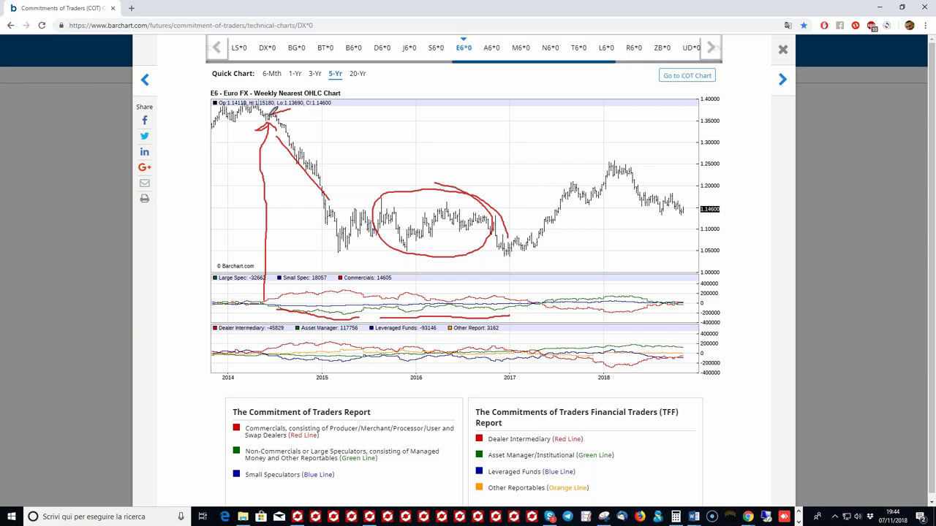
{"action": "left_click_drag", "start_coordinate": [296, 86], "coordinate": [262, 108]}
{"action": "mouse_move", "coordinate": [542, 243]}
{"action": "left_mouse_down"}
{"action": "mouse_move", "coordinate": [617, 191]}
{"action": "mouse_move", "coordinate": [619, 199]}
{"action": "left_mouse_up"}
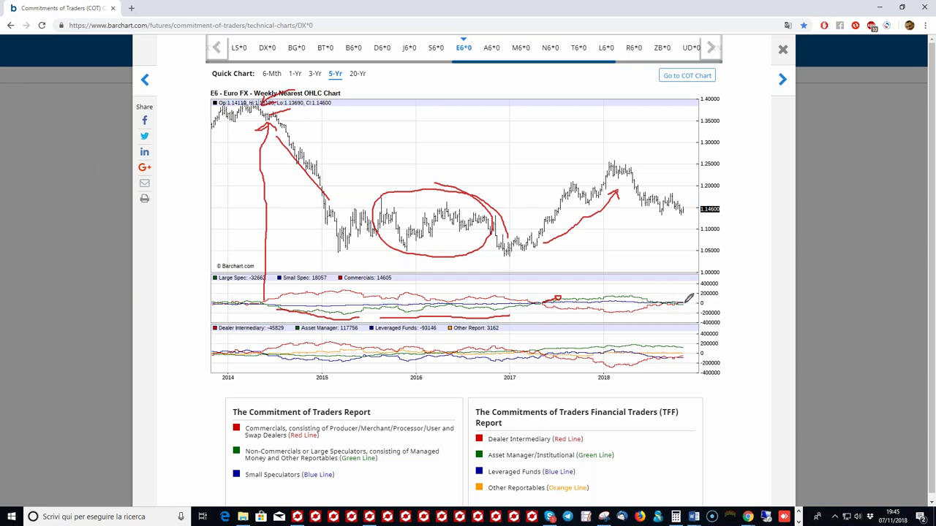
{"action": "left_click_drag", "start_coordinate": [689, 304], "coordinate": [673, 304]}
{"action": "key", "text": "Escape"}
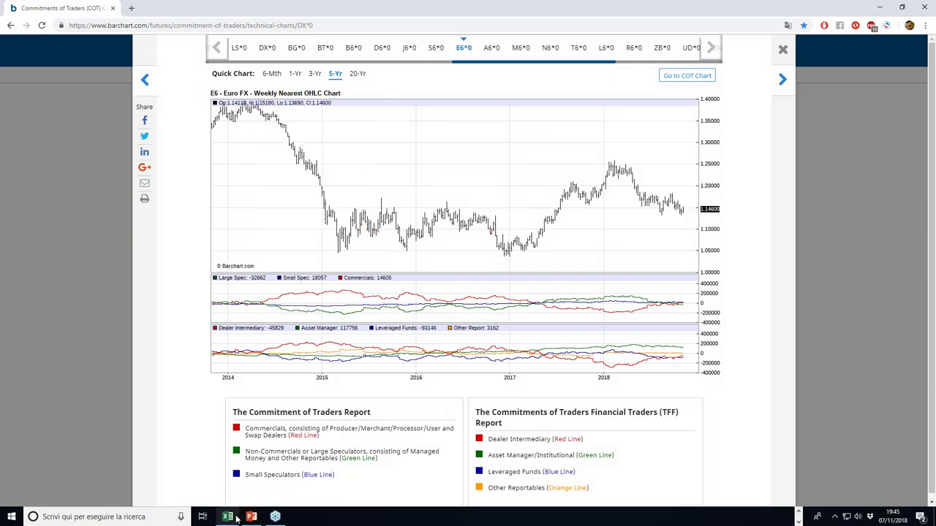
Return to the "analisi eur" sheet of the "Il cammino del trader" workbook and select the TENDENZA RETAIL label.
{"action": "mouse_move", "coordinate": [228, 517]}
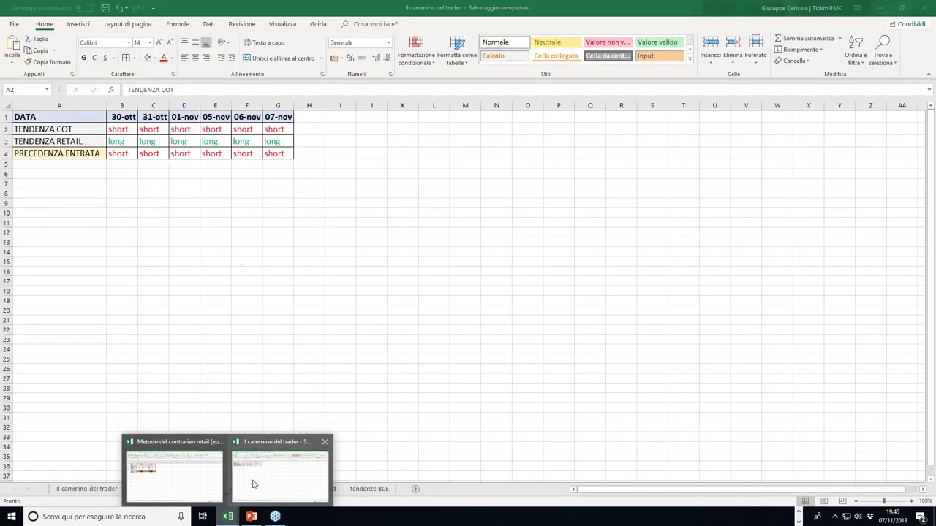
{"action": "left_click", "coordinate": [254, 484]}
{"action": "left_click", "coordinate": [40, 143]}
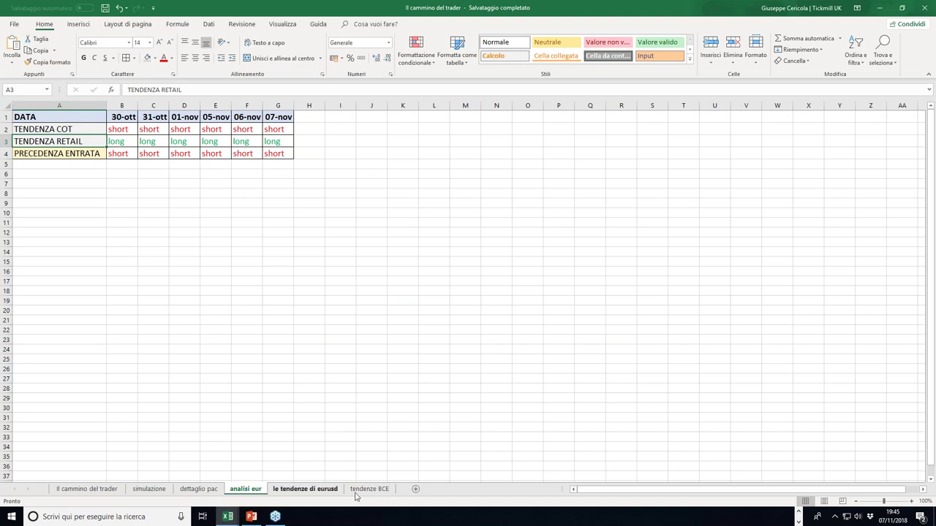
Switch to the "Metodo del contrarian retail" workbook and review the myfx, xm and ig sources and the latest FONTE 2 short value.
{"action": "left_click", "coordinate": [226, 519]}
{"action": "left_click", "coordinate": [196, 496]}
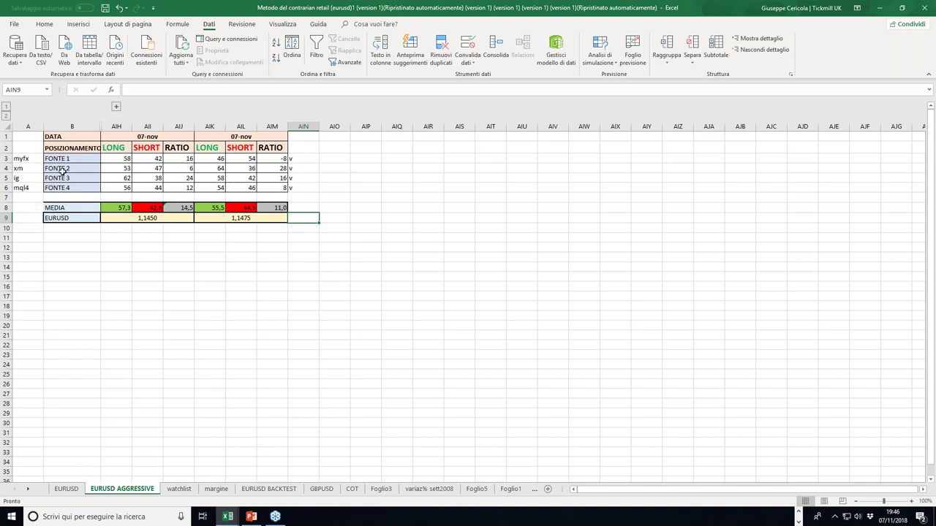
{"action": "left_click", "coordinate": [24, 159]}
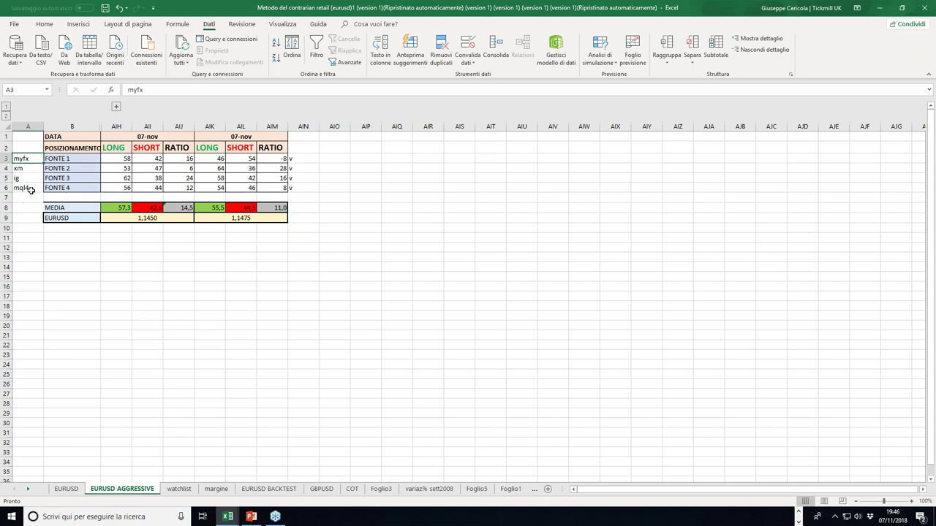
{"action": "left_click", "coordinate": [30, 166]}
{"action": "left_click", "coordinate": [27, 178]}
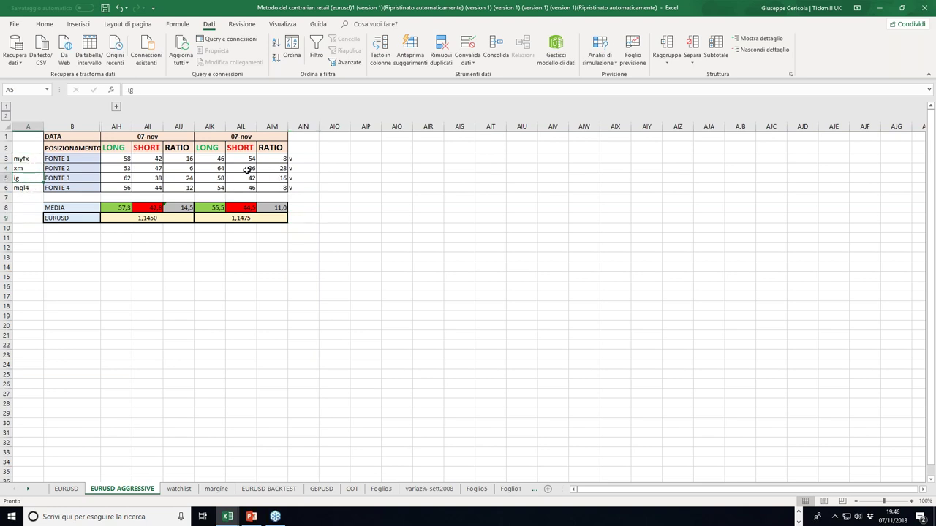
{"action": "left_click", "coordinate": [236, 170]}
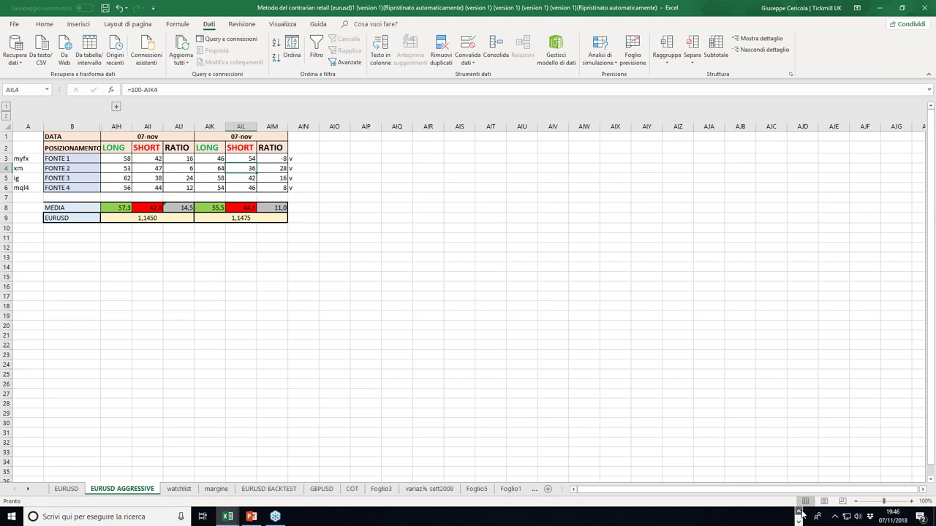
{"action": "left_click", "coordinate": [800, 515]}
{"action": "left_click", "coordinate": [798, 522]}
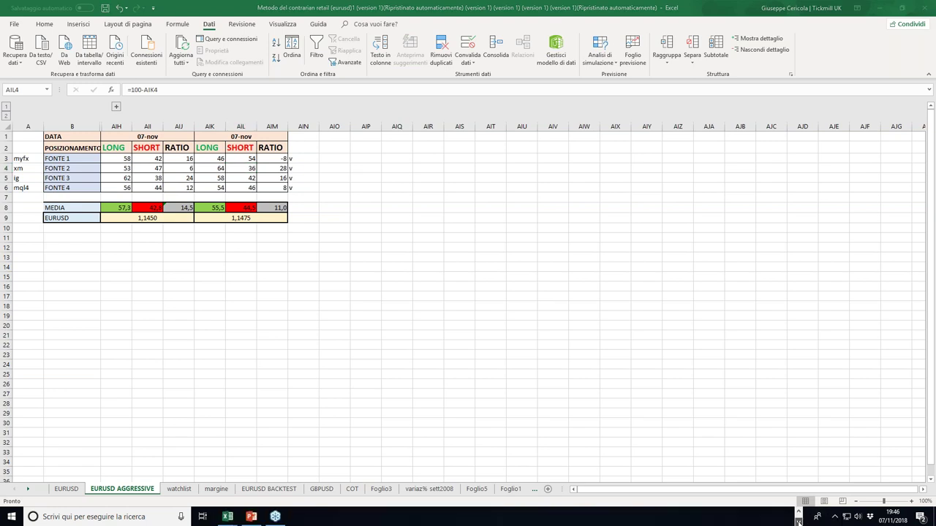
Go back to the "Il cammino del trader" workbook and check the 07-nov entries for PRECEDENZA ENTRATA and TENDENZA RETAIL.
{"action": "mouse_move", "coordinate": [228, 517]}
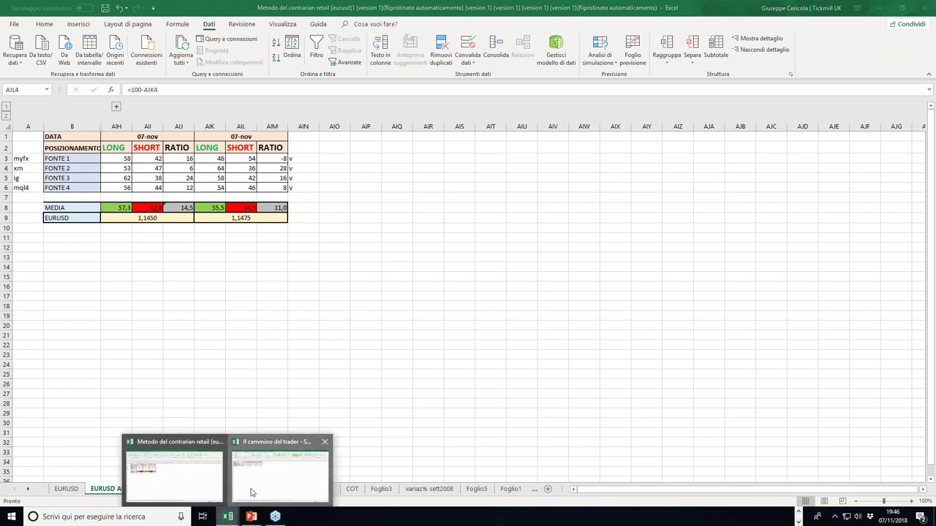
{"action": "left_click", "coordinate": [280, 475]}
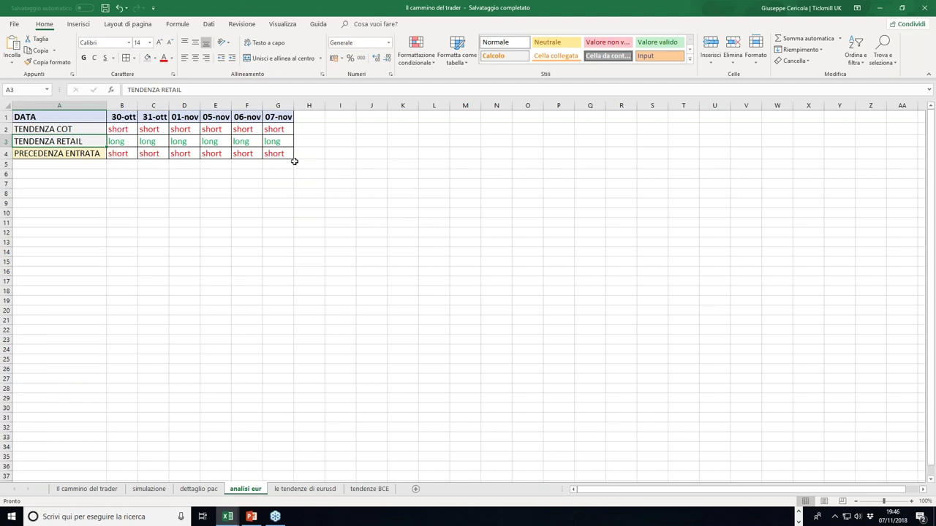
{"action": "left_click", "coordinate": [271, 154]}
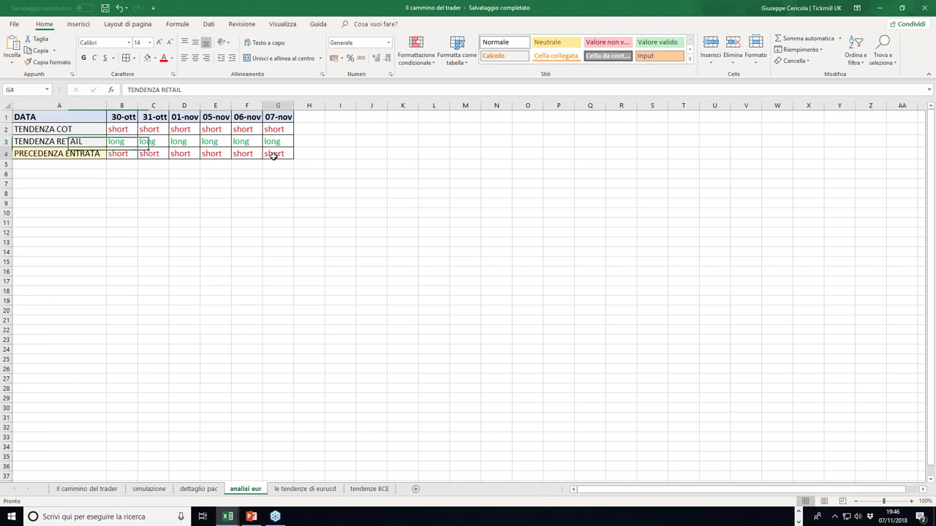
{"action": "left_click", "coordinate": [799, 516]}
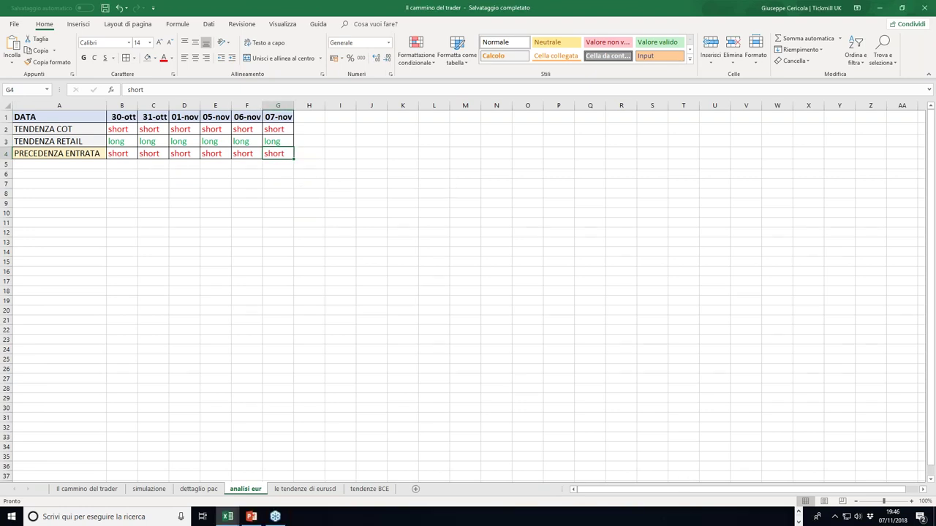
{"action": "left_click", "coordinate": [273, 141]}
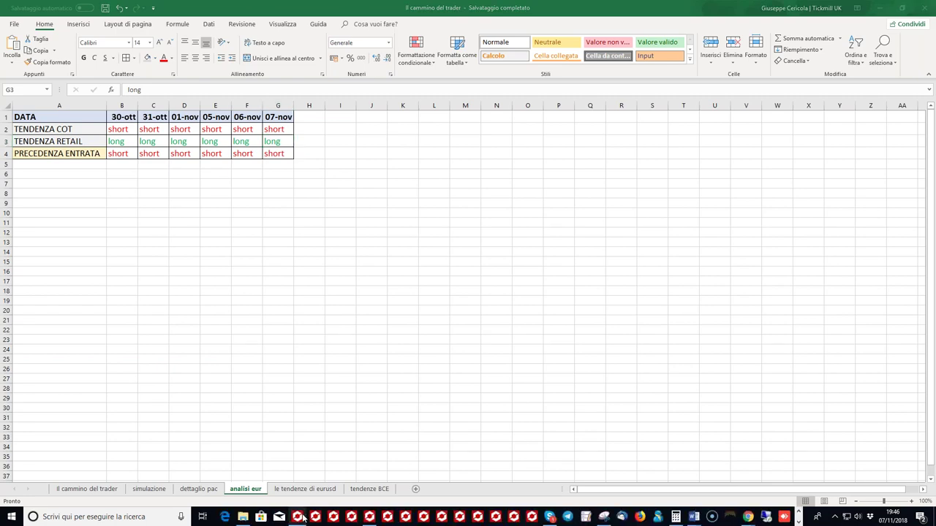
Switch to MetaTrader and examine the EURUSD M30 price swings with the crosshair, including the earlier candles from 5 and 6 November.
{"action": "left_click", "coordinate": [298, 517]}
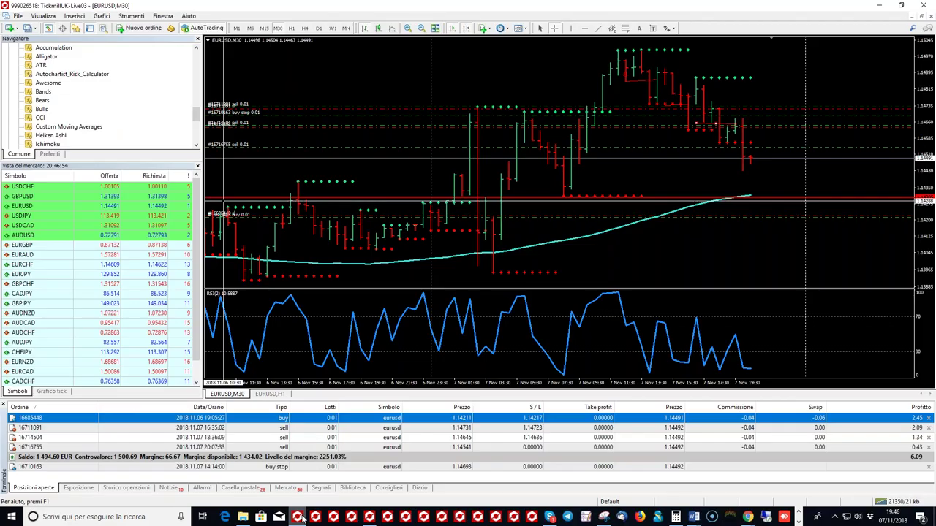
{"action": "left_click", "coordinate": [551, 64]}
{"action": "key", "text": "Left"}
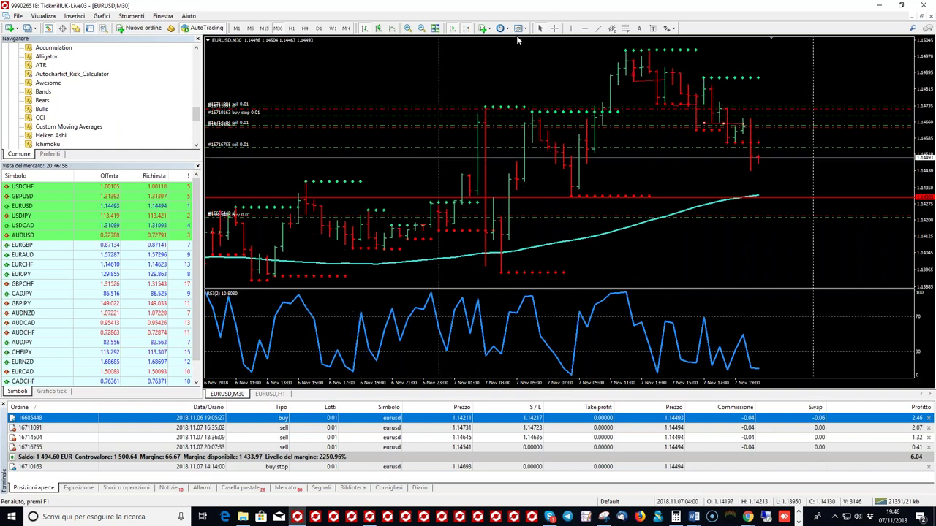
{"action": "key", "text": "Right"}
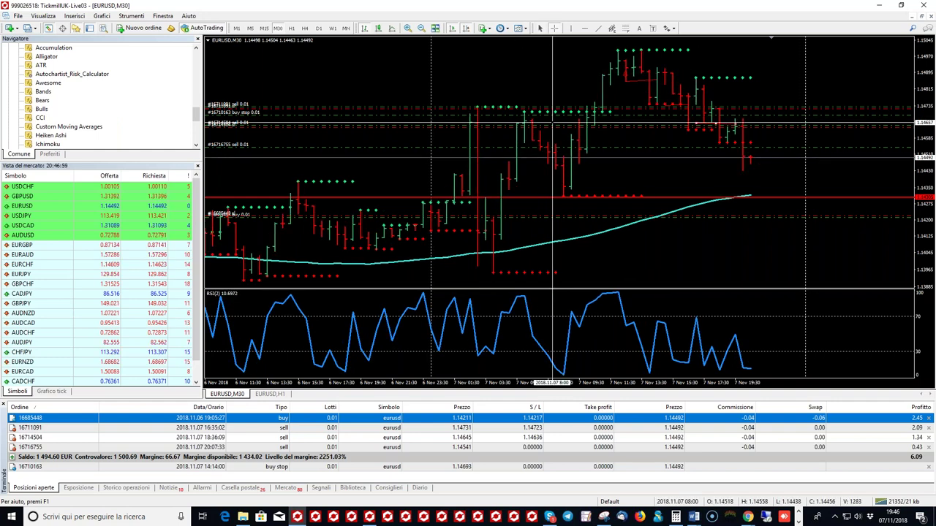
{"action": "mouse_move", "coordinate": [647, 50]}
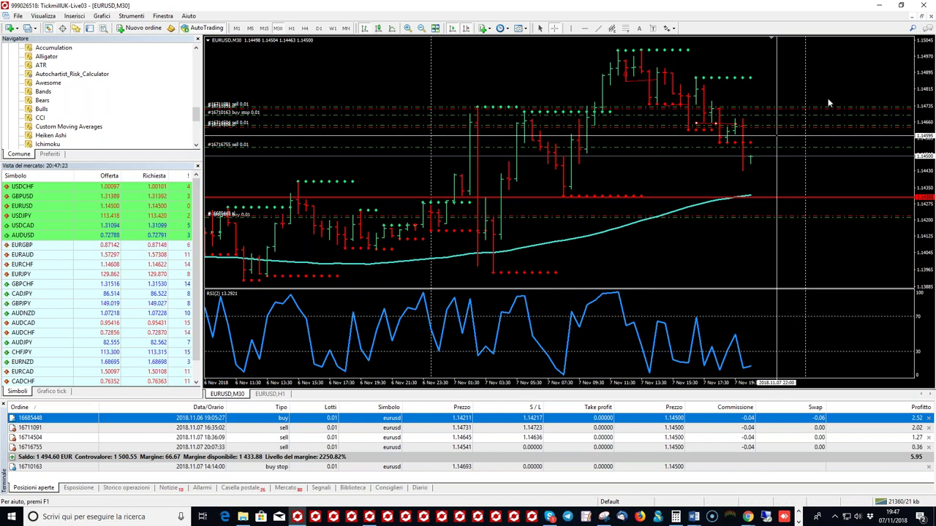
{"action": "left_click", "coordinate": [633, 220]}
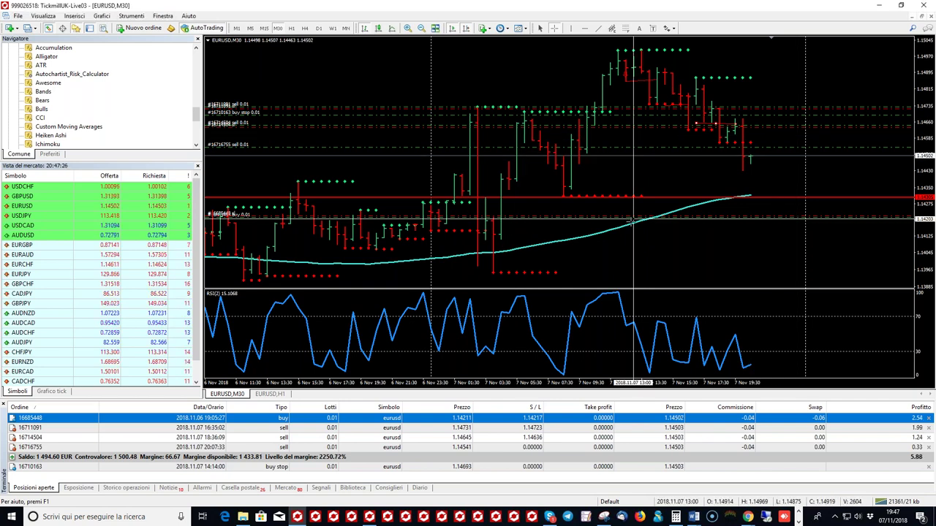
{"action": "left_click", "coordinate": [345, 188]}
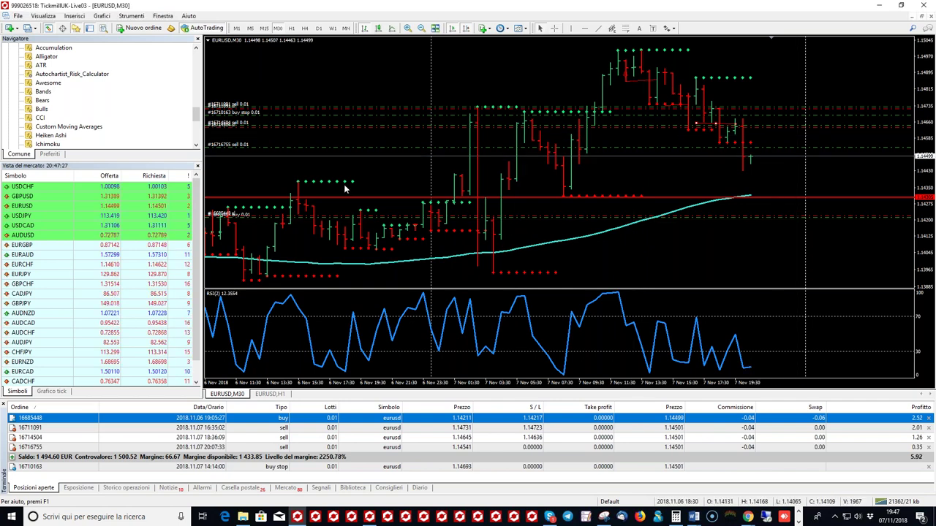
{"action": "scroll", "coordinate": [346, 188], "scroll_direction": "up", "scroll_amount": 5}
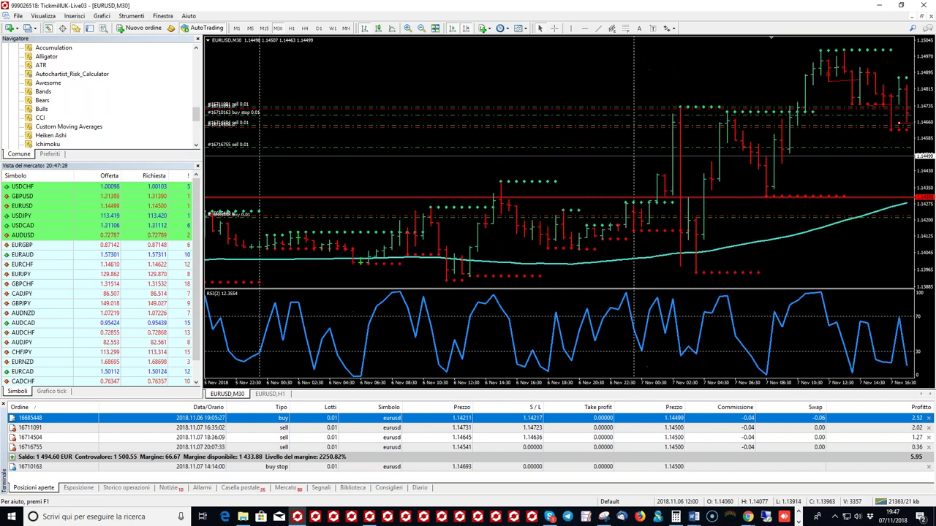
Inspect the 7 November EURUSD M30 swings with the crosshair, comparing a wider view back to 2 November.
{"action": "left_click", "coordinate": [555, 30]}
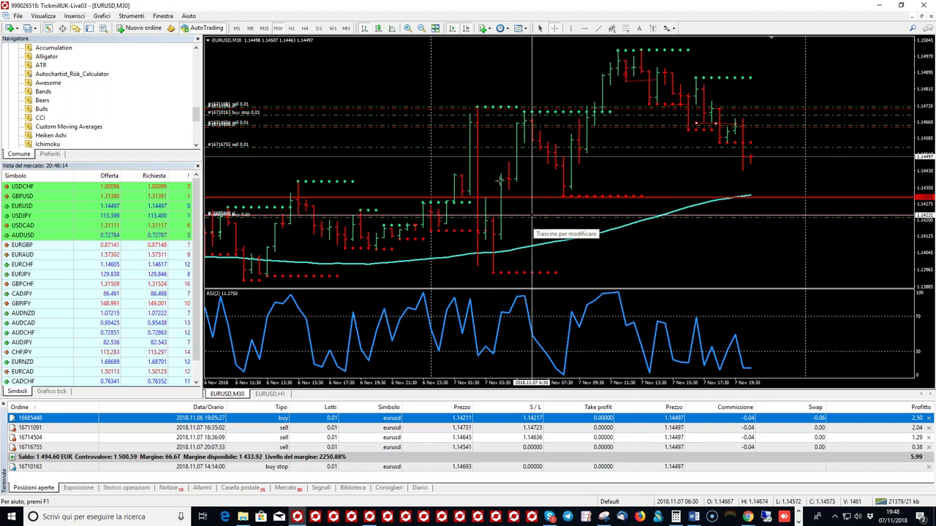
{"action": "left_click", "coordinate": [423, 31]}
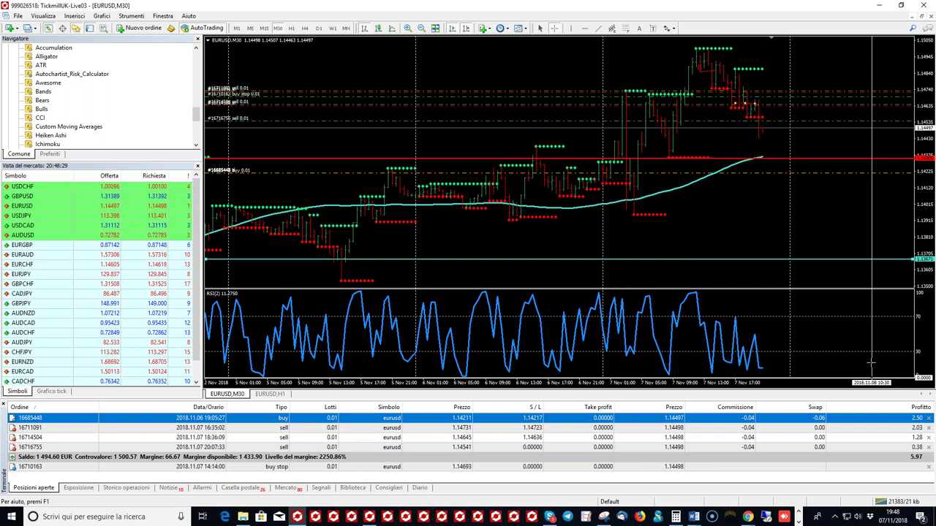
{"action": "key", "text": "plus"}
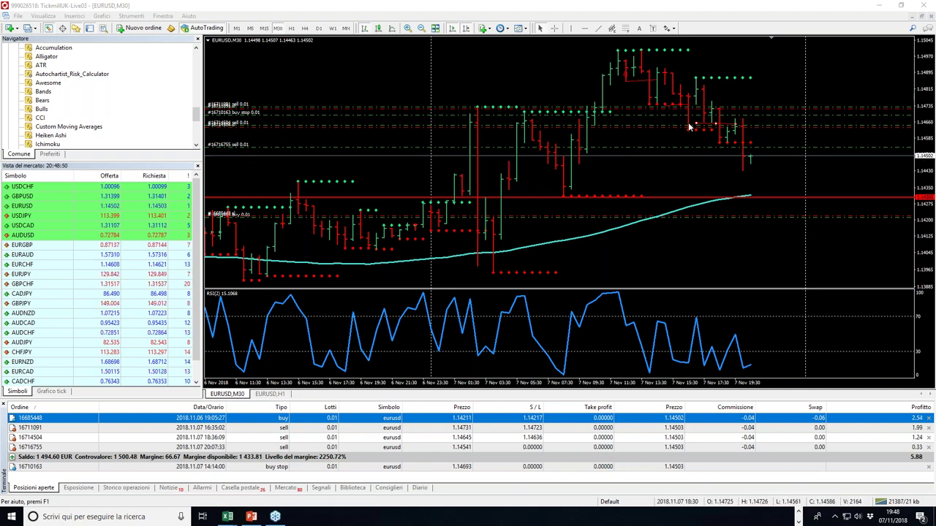
{"action": "left_click", "coordinate": [554, 28]}
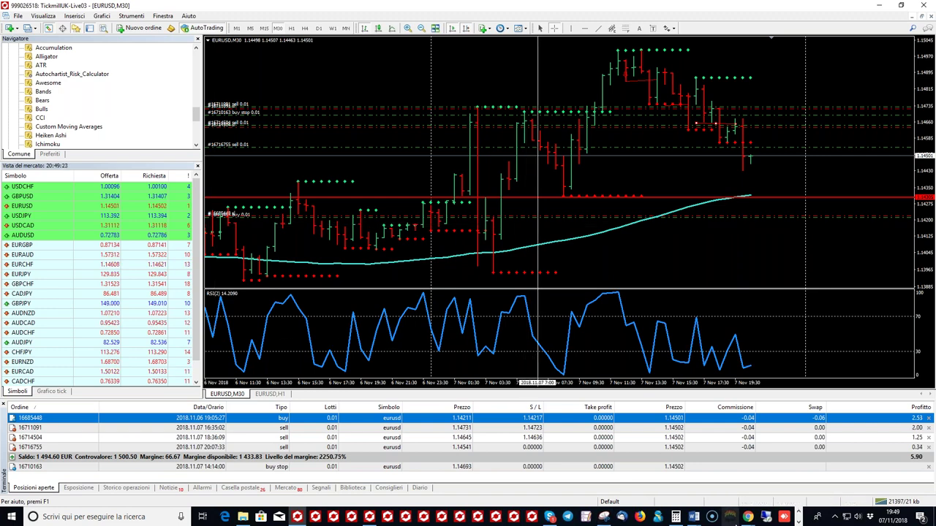
Switch to Chrome and open Myfxbook's Forex Broker Swaps comparison, continuing past the ad-blocker notice.
{"action": "left_click", "coordinate": [747, 517]}
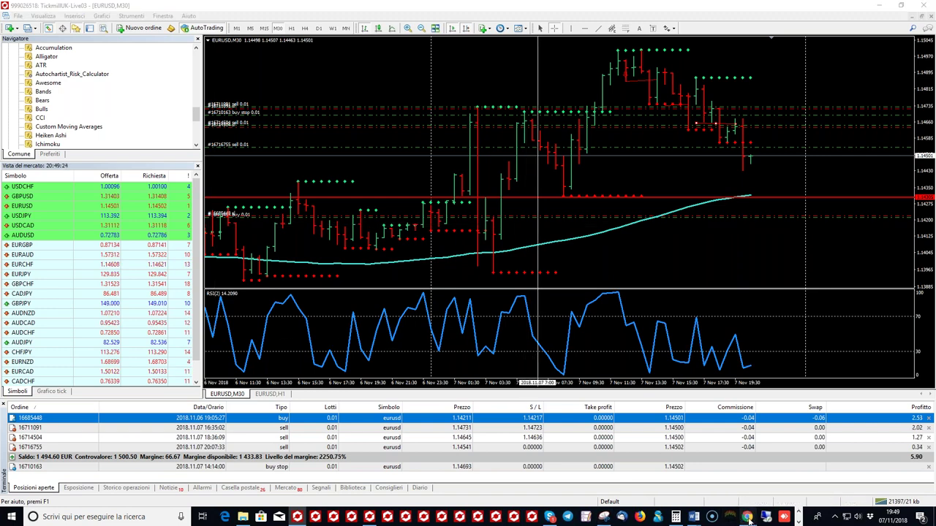
{"action": "left_click", "coordinate": [747, 518]}
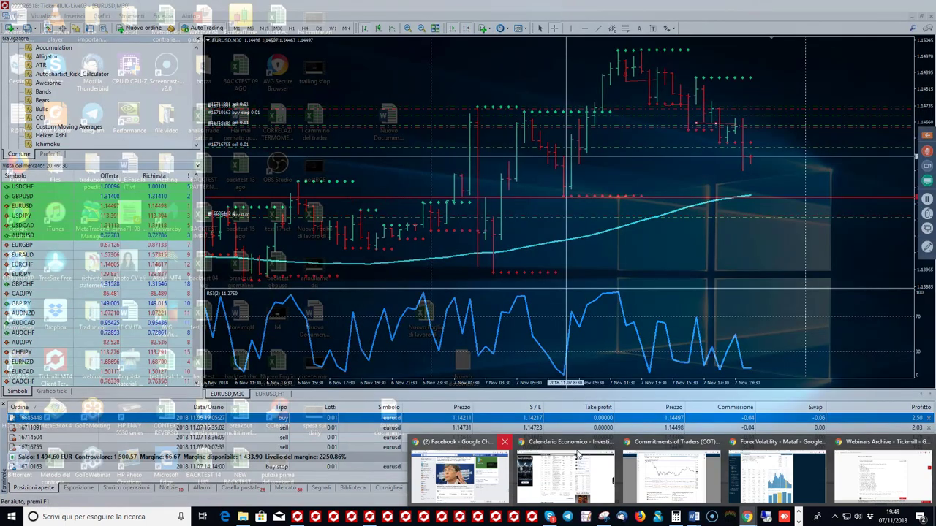
{"action": "left_click", "coordinate": [577, 454]}
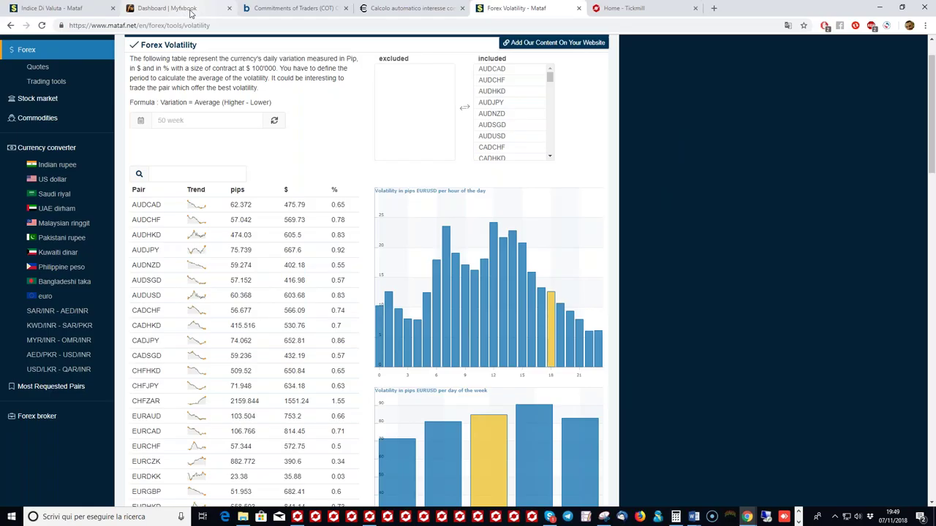
{"action": "left_click", "coordinate": [191, 8]}
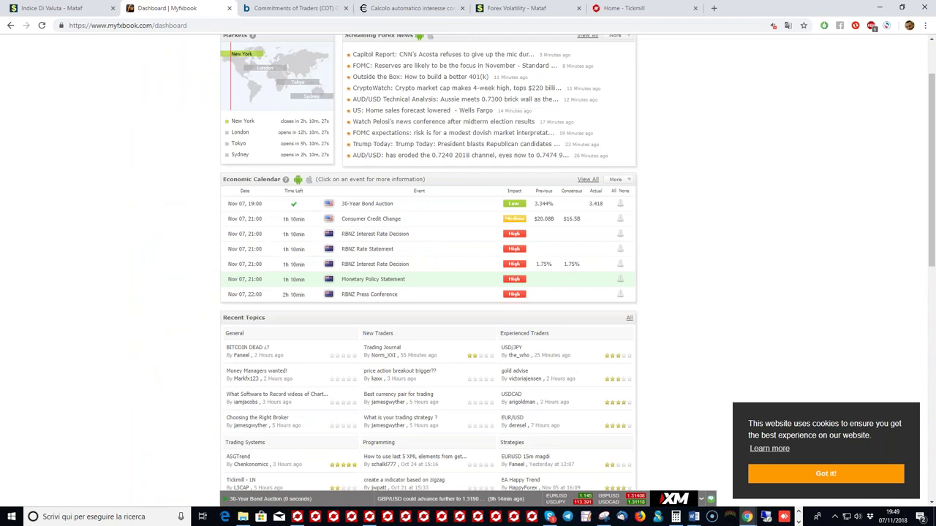
{"action": "scroll", "coordinate": [468, 220], "scroll_direction": "up", "scroll_amount": 1}
{"action": "mouse_move", "coordinate": [599, 80]}
{"action": "left_click", "coordinate": [619, 94]}
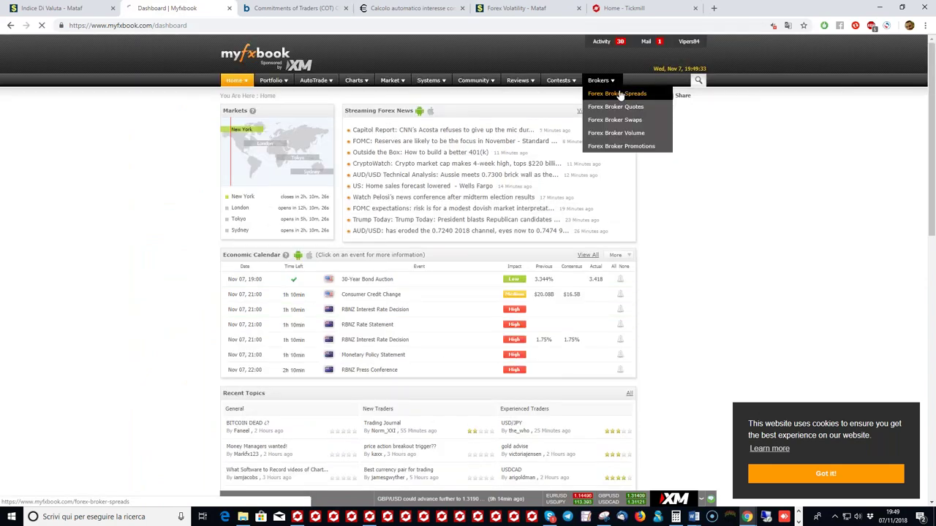
{"action": "left_click", "coordinate": [627, 121]}
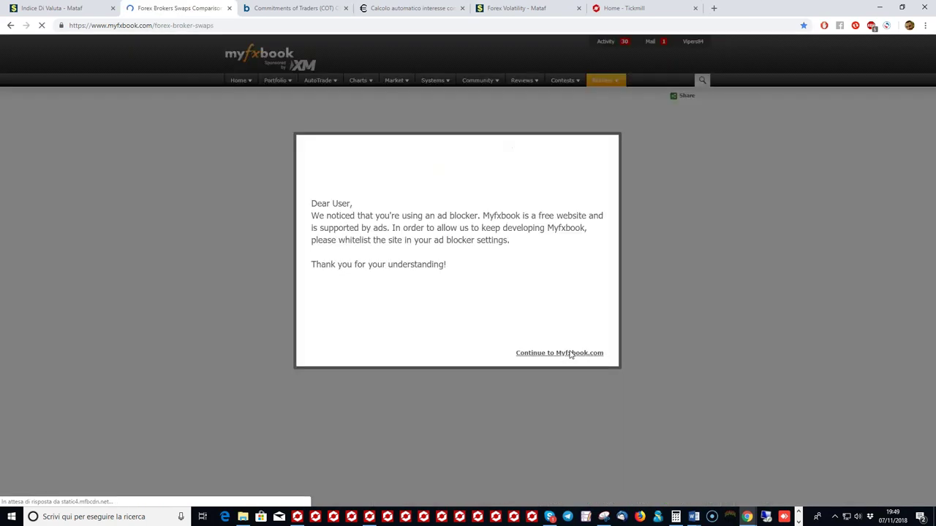
{"action": "left_click", "coordinate": [571, 353]}
Find Tickmill in the broker swaps table and review its EUR/USD short and long swap values.
{"action": "scroll", "coordinate": [326, 221], "scroll_direction": "down", "scroll_amount": 8}
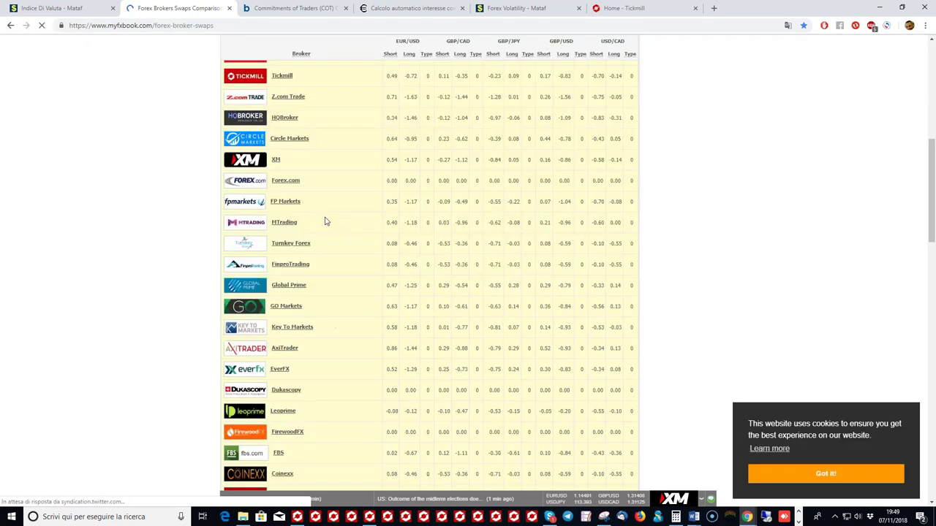
{"action": "scroll", "coordinate": [375, 220], "scroll_direction": "up", "scroll_amount": 1}
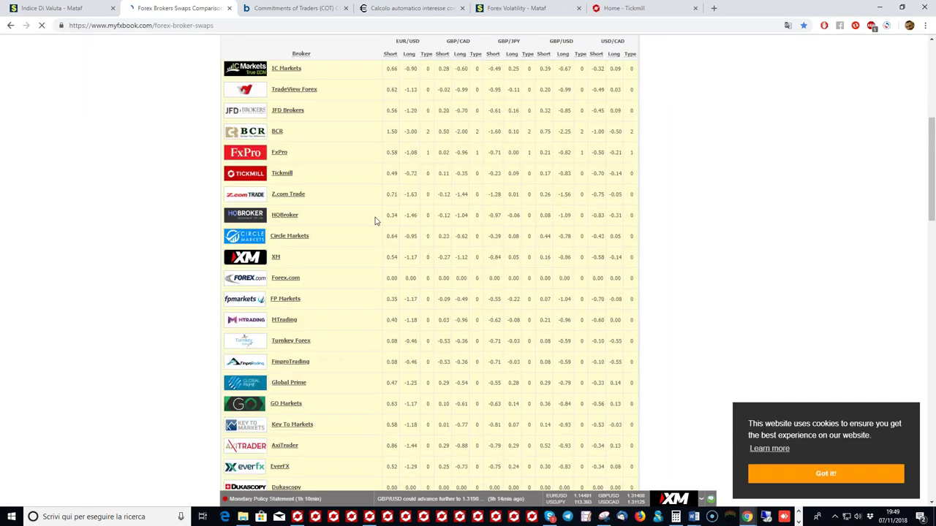
{"action": "scroll", "coordinate": [399, 198], "scroll_direction": "up", "scroll_amount": 1}
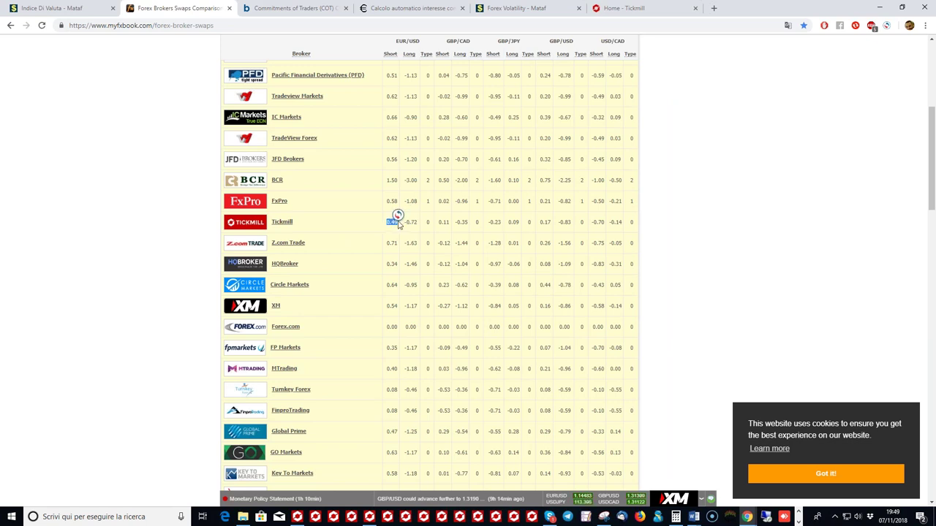
{"action": "left_click_drag", "start_coordinate": [386, 221], "coordinate": [409, 216]}
{"action": "left_click", "coordinate": [409, 217]}
{"action": "left_click", "coordinate": [394, 216]}
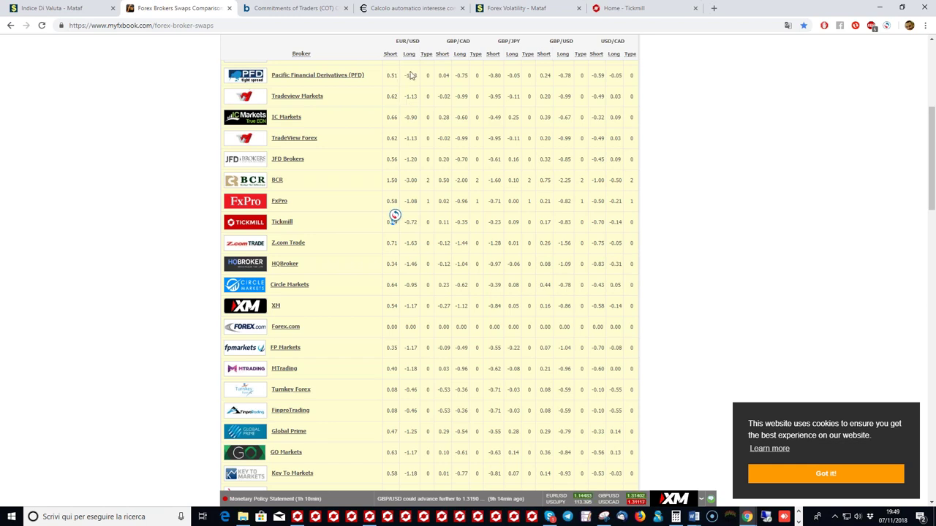
{"action": "double_click", "coordinate": [411, 117]}
{"action": "left_click", "coordinate": [410, 220]}
View the USD currency index on Mataf and return to MetaTrader to examine the latest EURUSD M30 candles.
{"action": "left_click", "coordinate": [76, 7]}
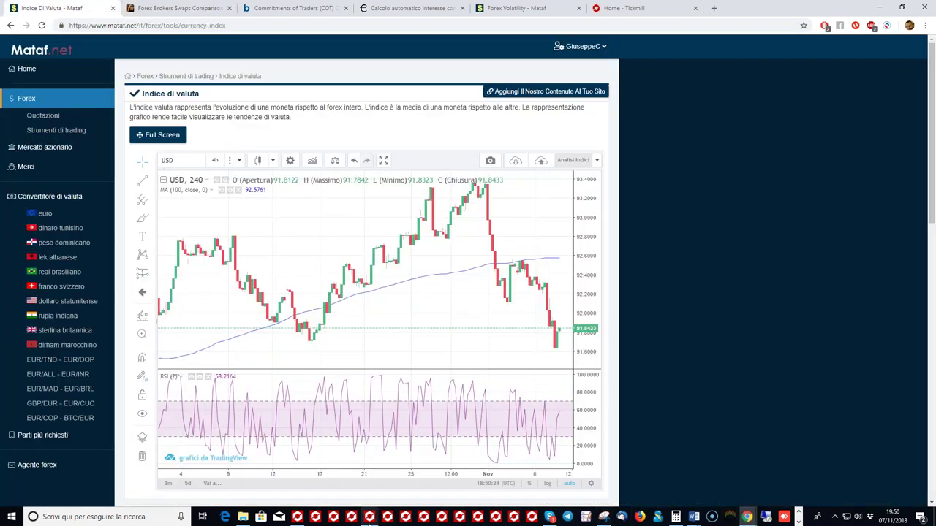
{"action": "mouse_move", "coordinate": [300, 519]}
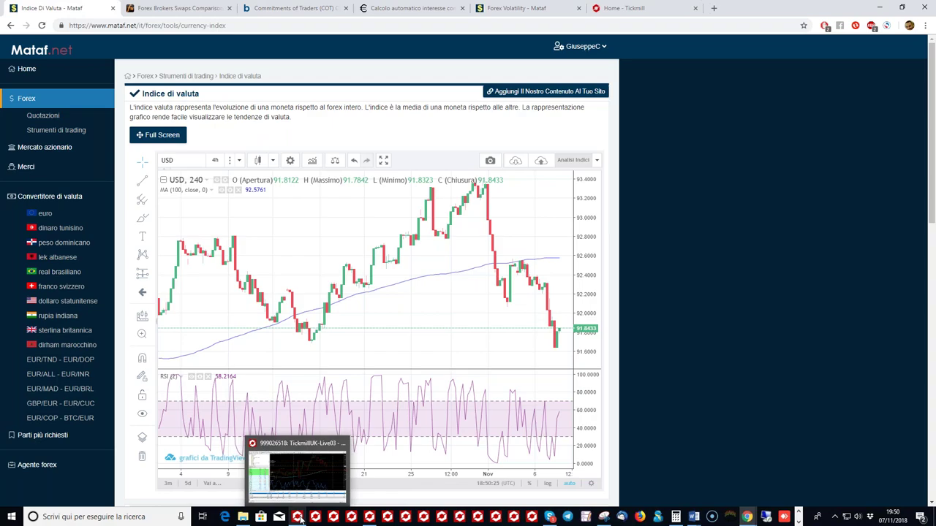
{"action": "left_click", "coordinate": [300, 519]}
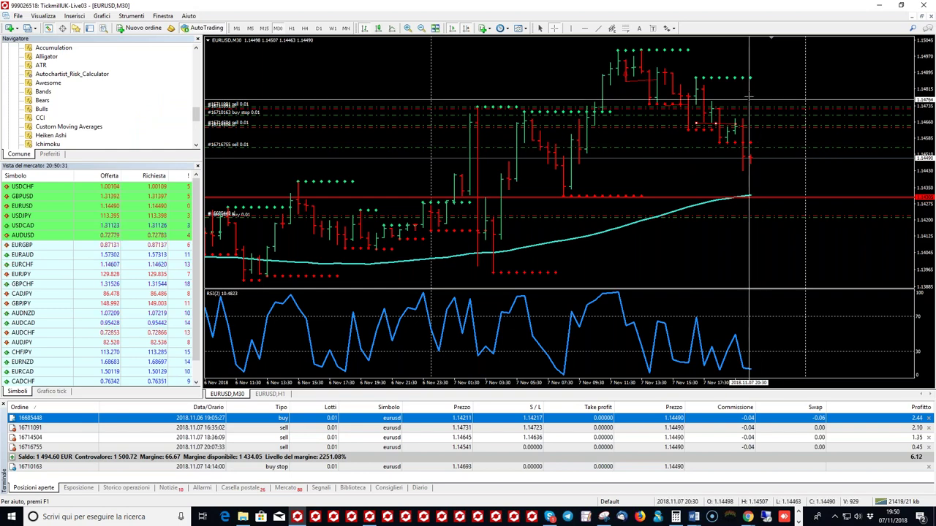
{"action": "left_click_drag", "start_coordinate": [921, 69], "coordinate": [922, 66]}
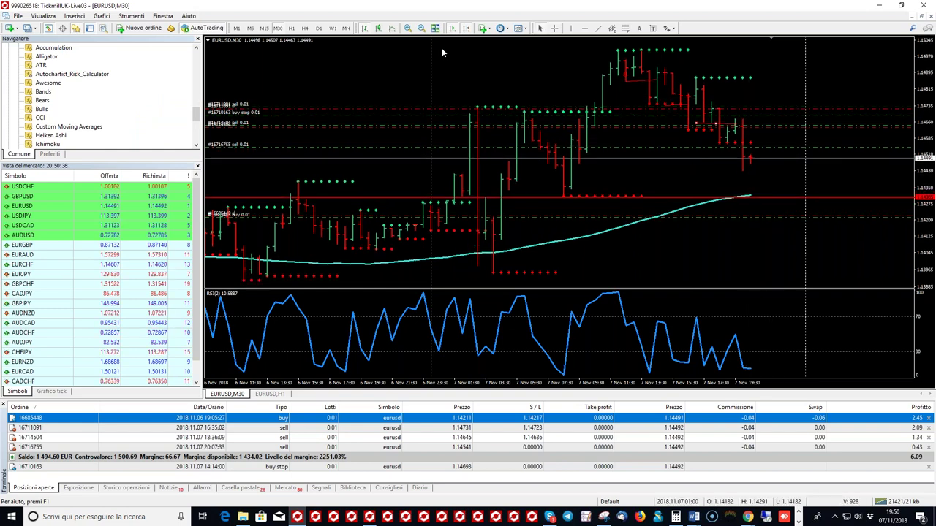
{"action": "left_click", "coordinate": [408, 29]}
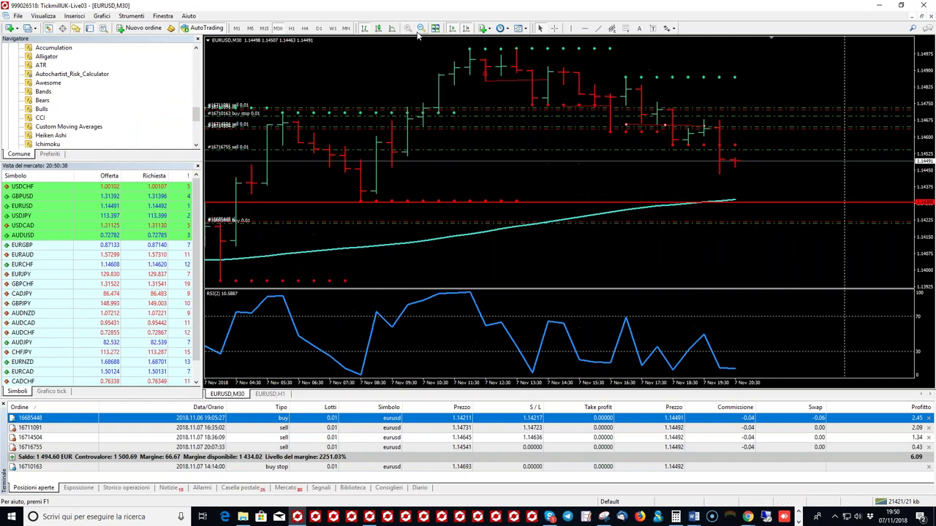
{"action": "left_click", "coordinate": [421, 28]}
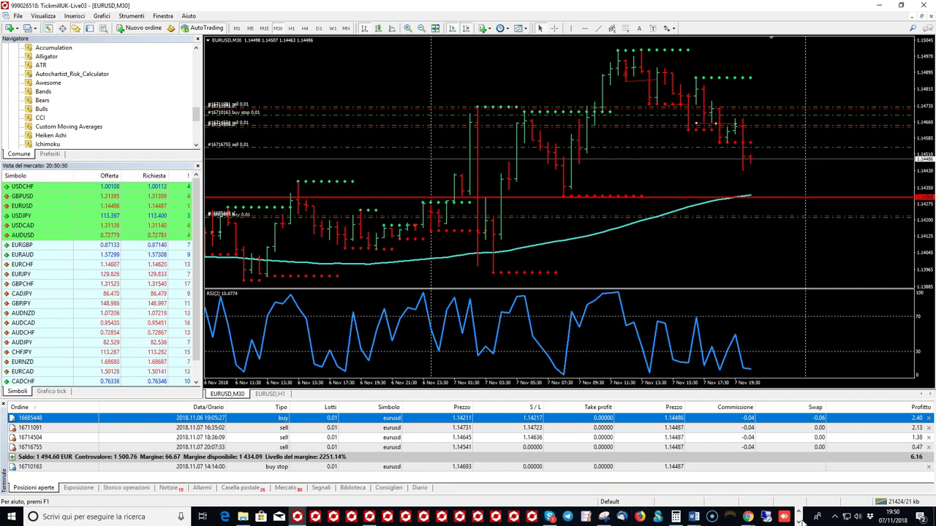
Switch to PowerPoint and review the slides from "Filtri" and "I vari passaggi" to "Gestione del rischio".
{"action": "left_click", "coordinate": [252, 517]}
{"action": "scroll", "coordinate": [68, 256], "scroll_direction": "down", "scroll_amount": 3}
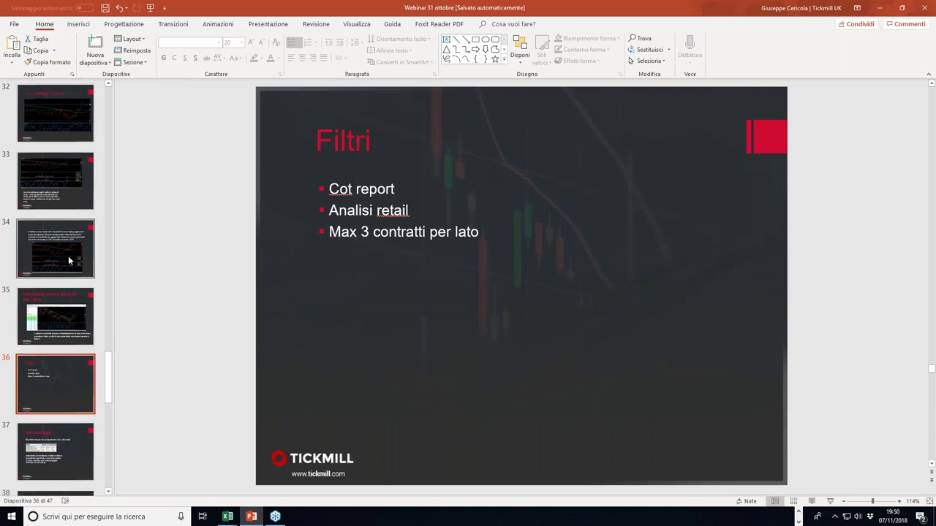
{"action": "left_click", "coordinate": [69, 263]}
{"action": "left_click", "coordinate": [56, 373]}
{"action": "left_click", "coordinate": [56, 447]}
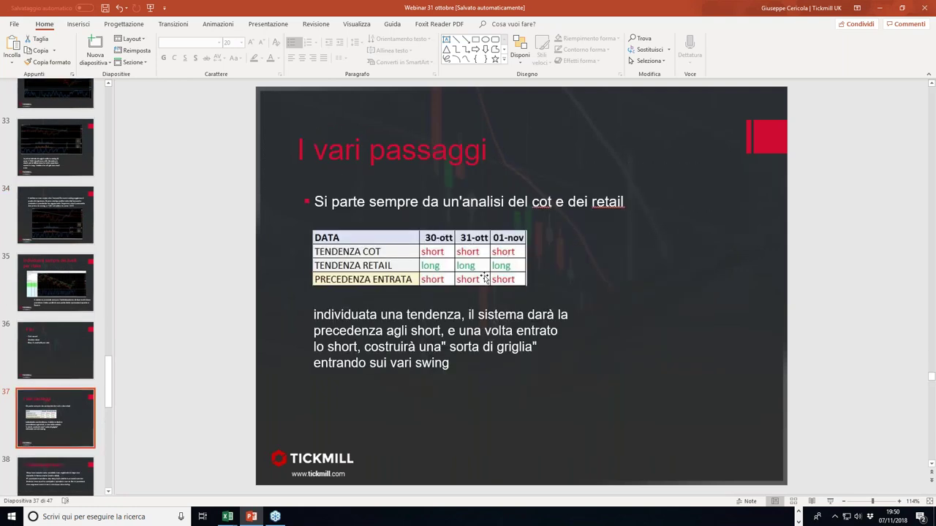
{"action": "scroll", "coordinate": [44, 378], "scroll_direction": "down", "scroll_amount": 2}
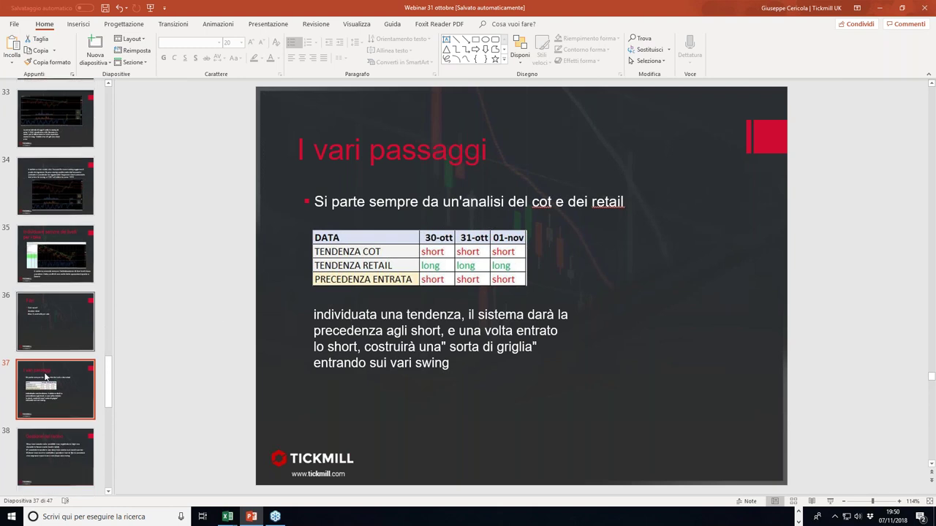
{"action": "left_click", "coordinate": [55, 413]}
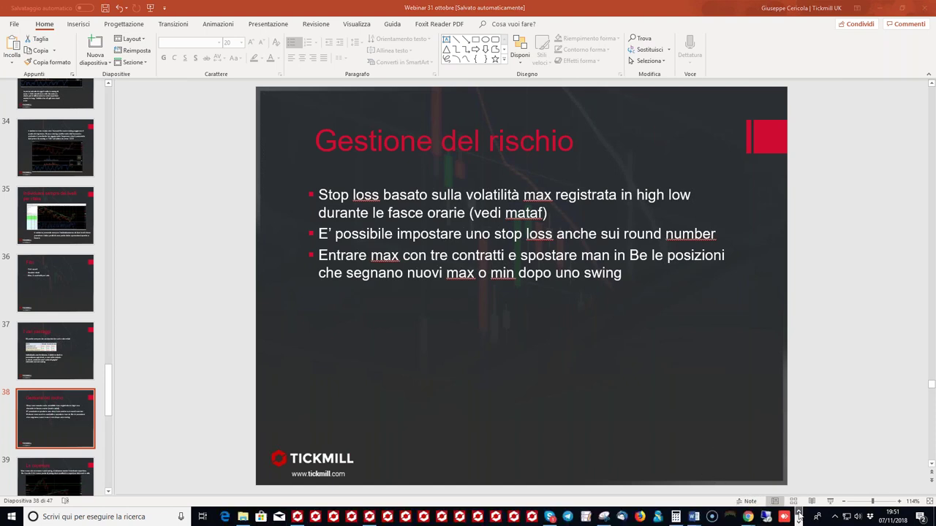
Return to MetaTrader and place a horizontal line at about 1.1500 on the EURUSD M30 chart.
{"action": "left_click", "coordinate": [298, 518]}
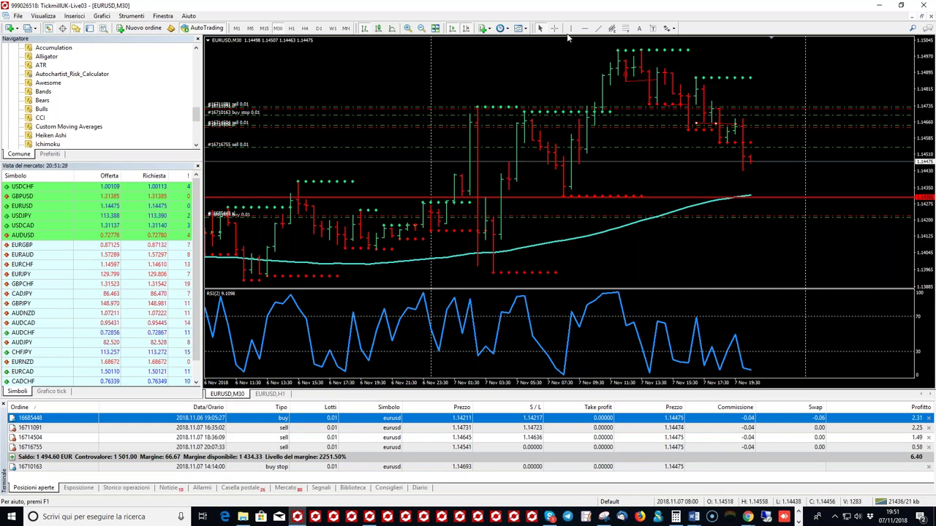
{"action": "left_click", "coordinate": [667, 49]}
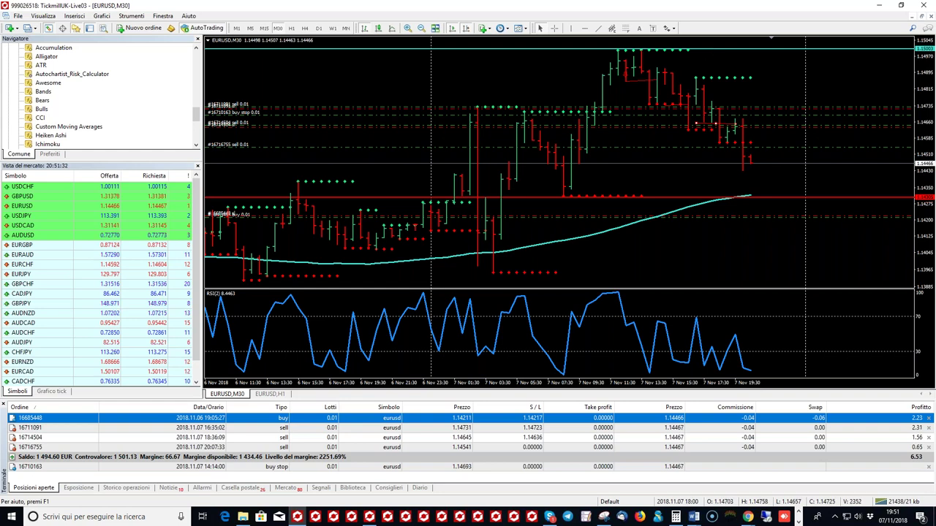
{"action": "left_click_drag", "start_coordinate": [711, 49], "coordinate": [714, 49]}
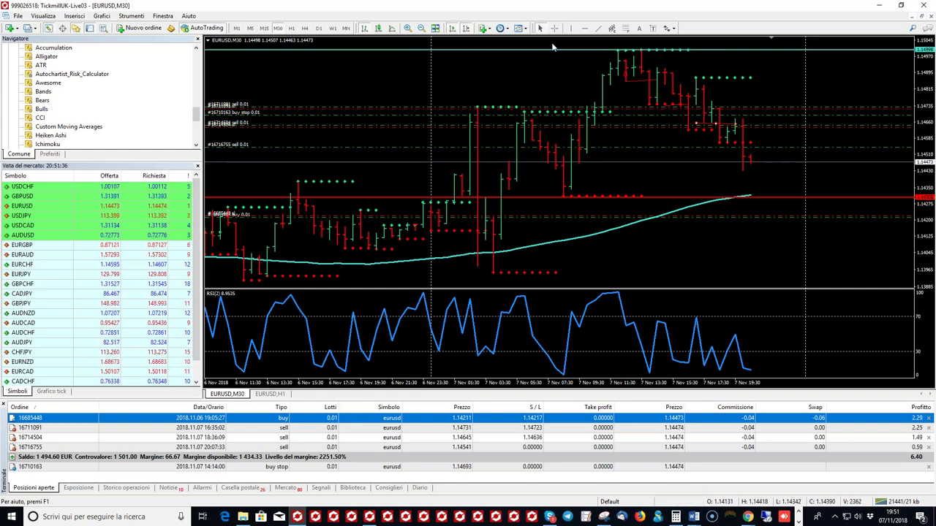
{"action": "left_click_drag", "start_coordinate": [655, 50], "coordinate": [657, 51]}
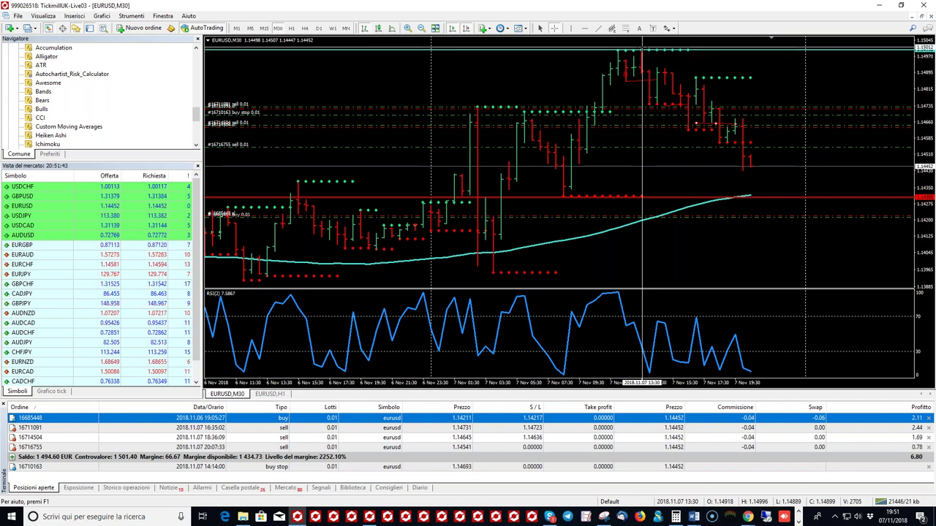
Add a second horizontal line to the EURUSD M30 chart and adjust it to the round number at about 1.1400.
{"action": "left_click", "coordinate": [586, 30]}
{"action": "left_click", "coordinate": [823, 270]}
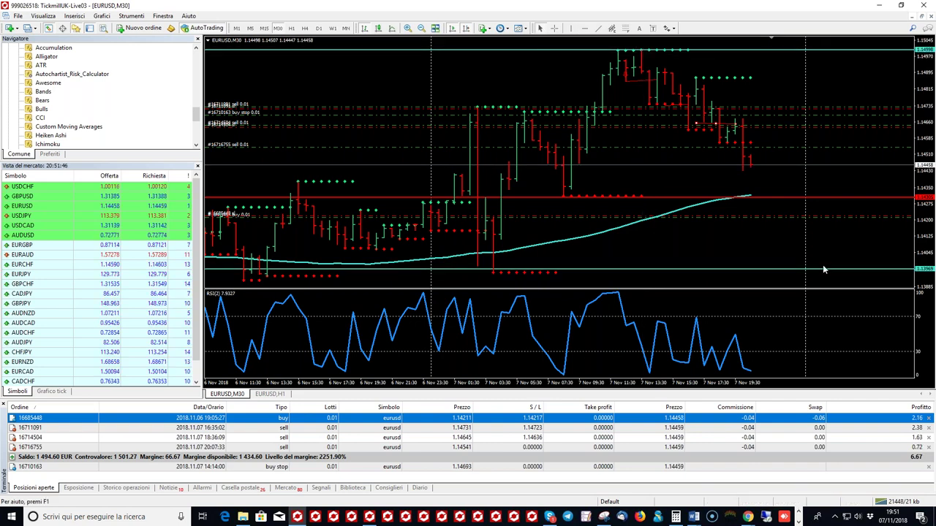
{"action": "left_click_drag", "start_coordinate": [823, 269], "coordinate": [825, 261]}
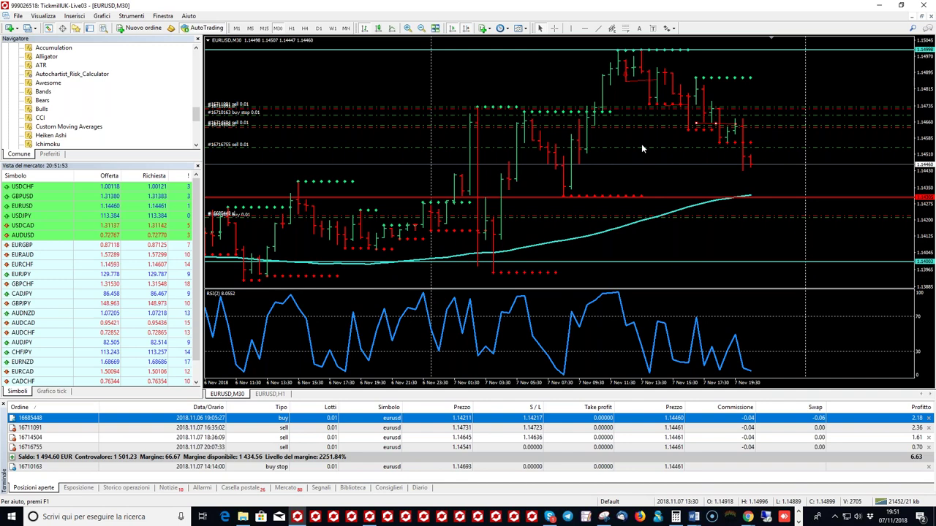
Inspect the EURUSD chart between the two round-number lines with the crosshair and return to the "Gestione del rischio" slide.
{"action": "key", "text": "ctrl+f"}
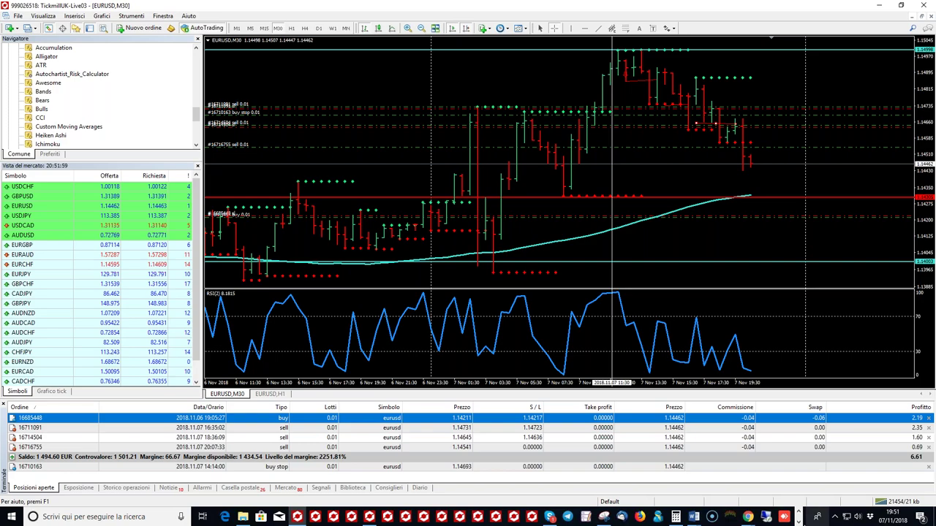
{"action": "left_click", "coordinate": [256, 519]}
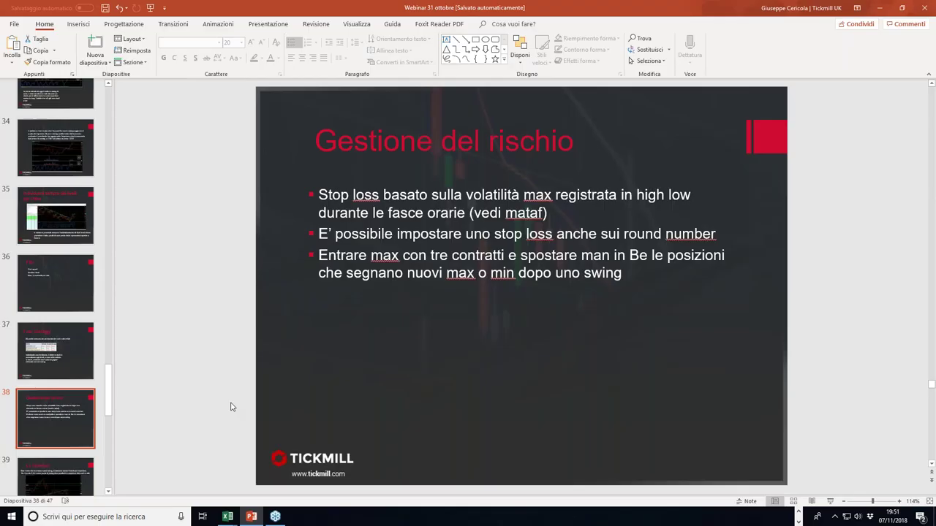
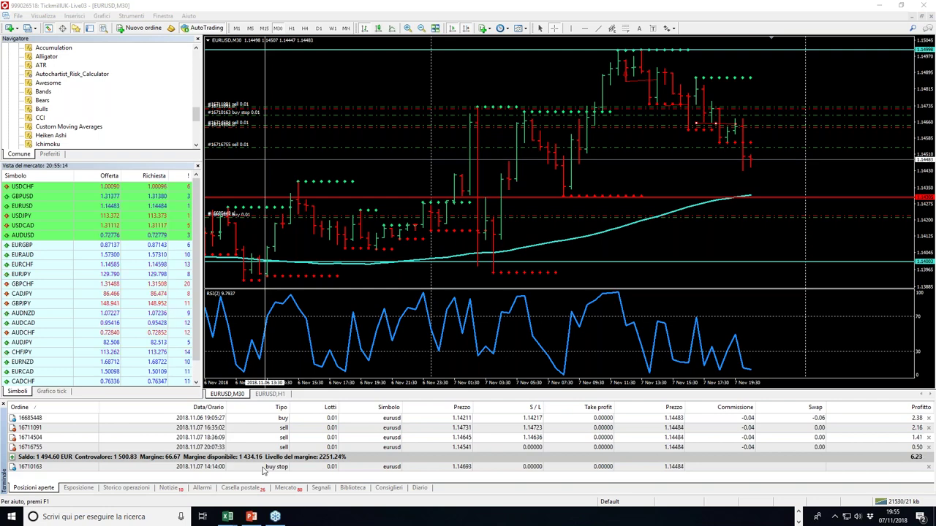
{"action": "mouse_move", "coordinate": [228, 517]}
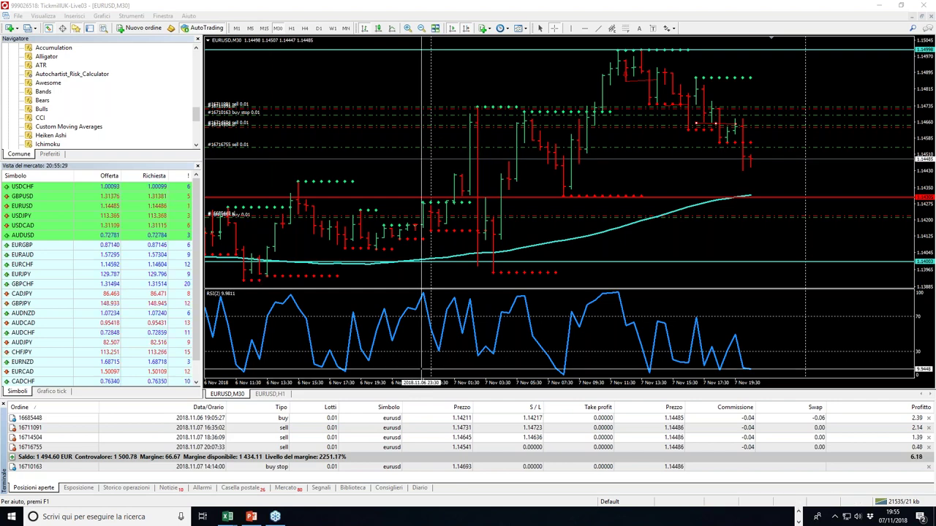
{"action": "mouse_move", "coordinate": [256, 518]}
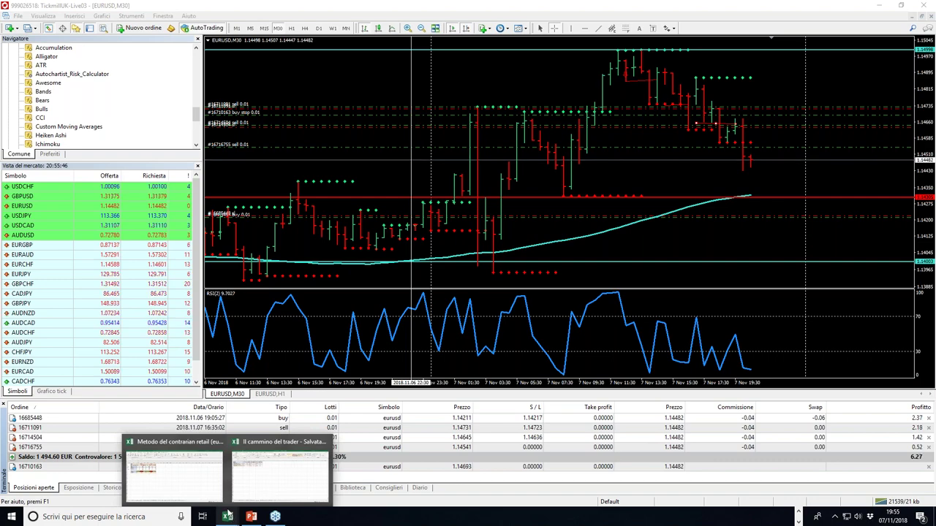
Switch to the "Il cammino del trader" Excel workbook and examine size and pip margin for capitals of 1000 and 2000 on its first sheet.
{"action": "left_click", "coordinate": [251, 492]}
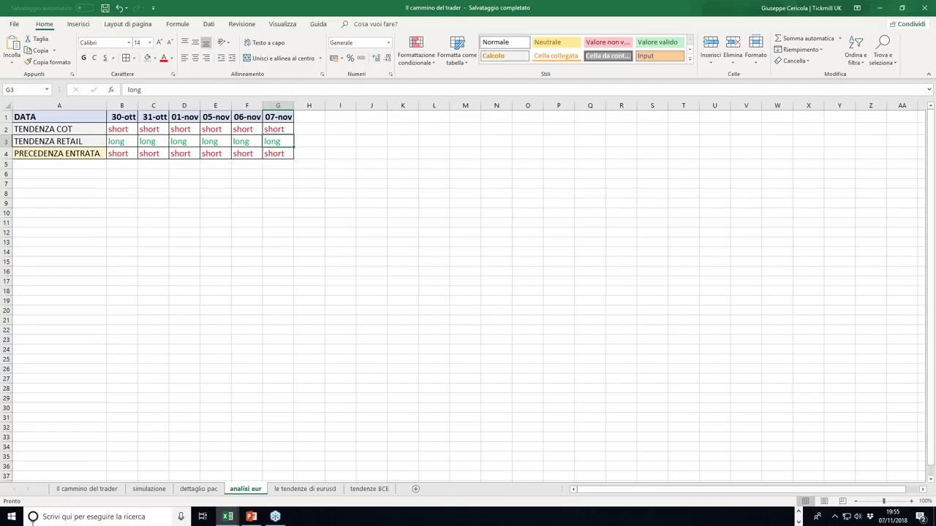
{"action": "left_click", "coordinate": [73, 494]}
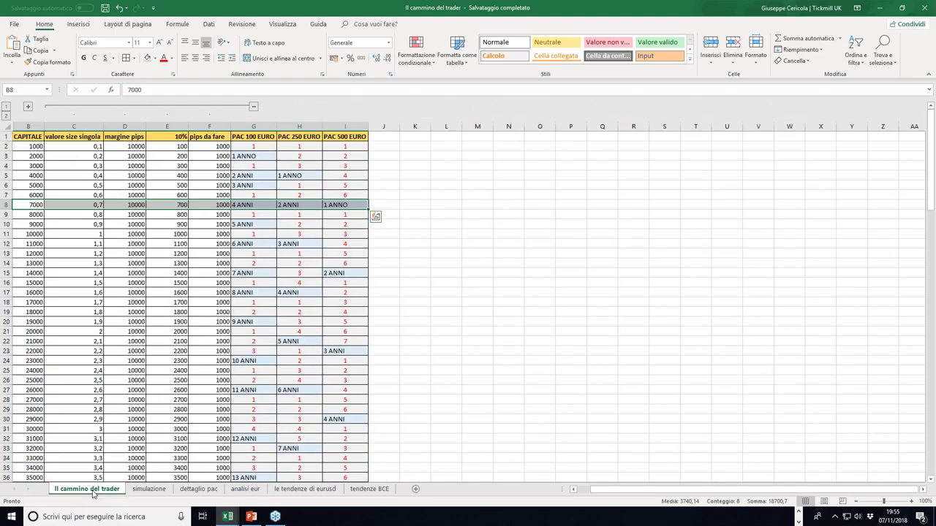
{"action": "left_click", "coordinate": [53, 152]}
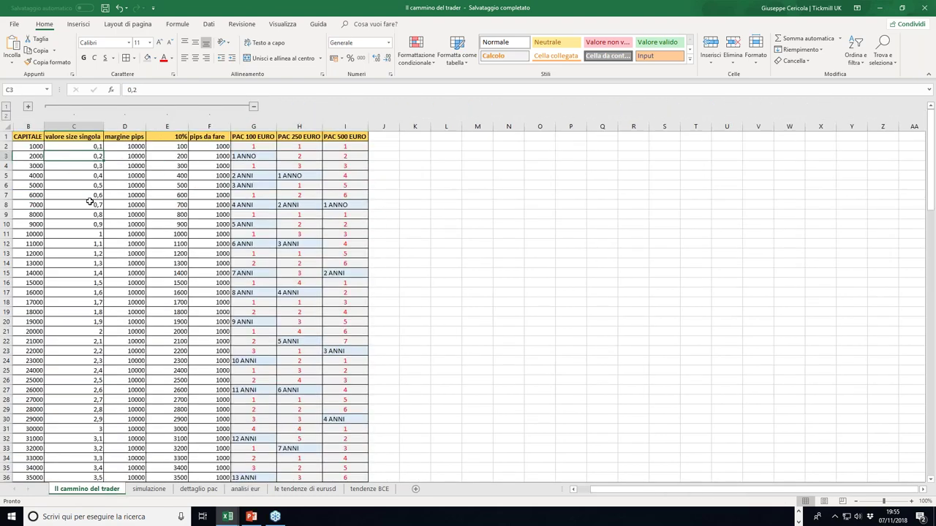
{"action": "left_click", "coordinate": [35, 148]}
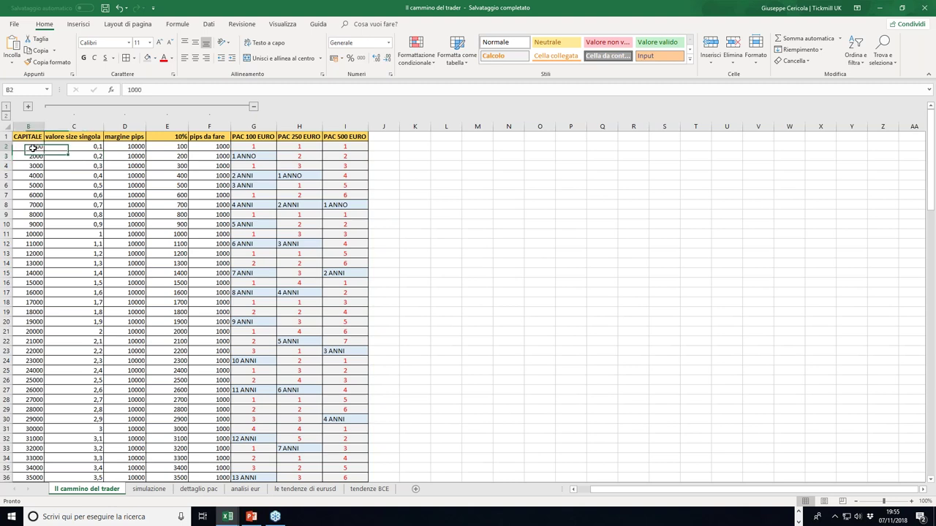
{"action": "key", "text": "Right"}
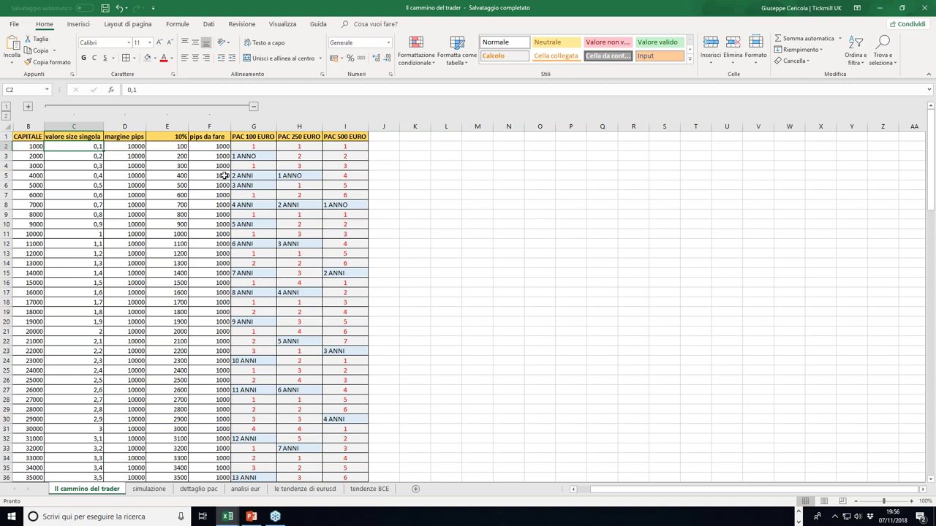
{"action": "left_click", "coordinate": [124, 146]}
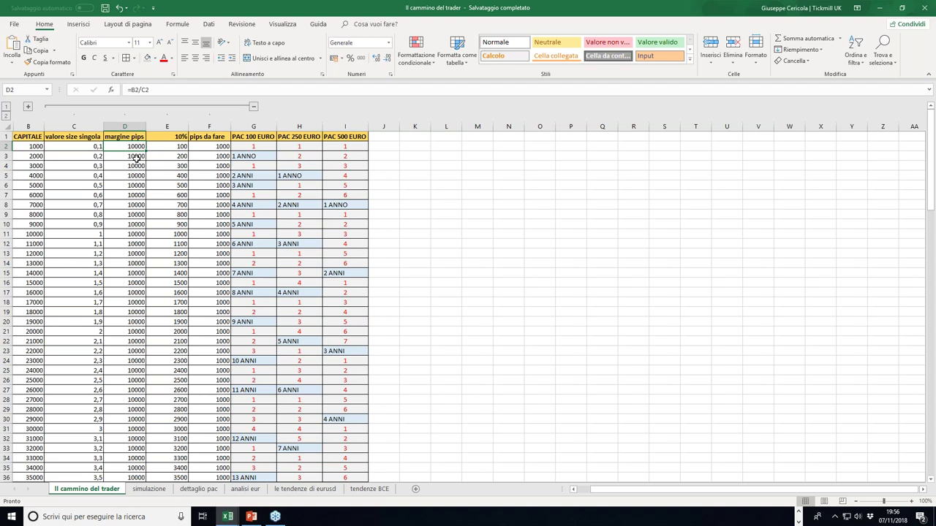
{"action": "left_click", "coordinate": [29, 156]}
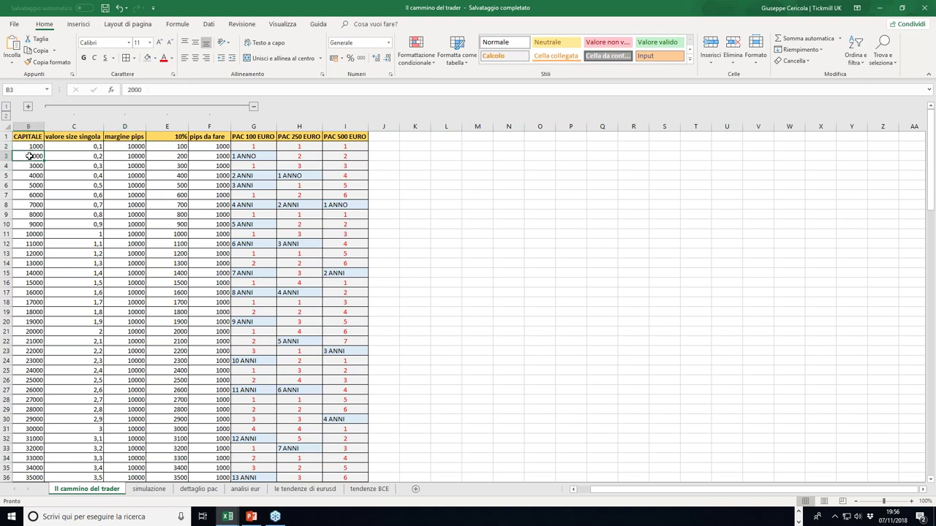
{"action": "left_click", "coordinate": [93, 157]}
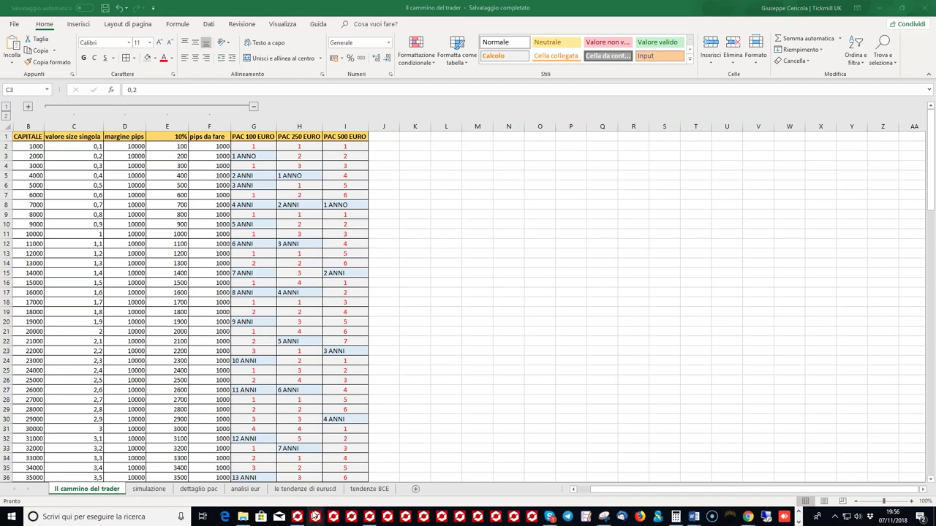
Check the EURUSD M30 chart and open positions in MetaTrader and return to the "Il cammino del trader" workbook.
{"action": "left_click", "coordinate": [298, 518]}
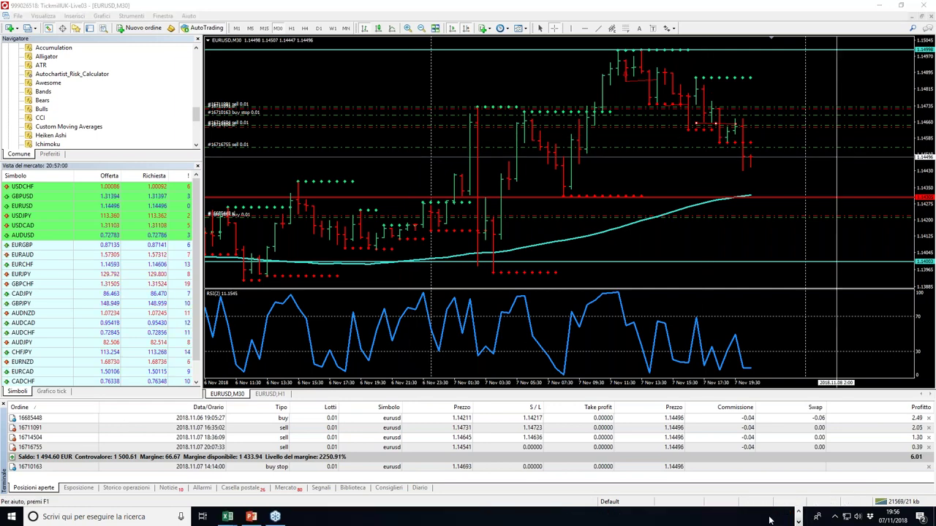
{"action": "mouse_move", "coordinate": [233, 517]}
{"action": "left_click", "coordinate": [280, 474]}
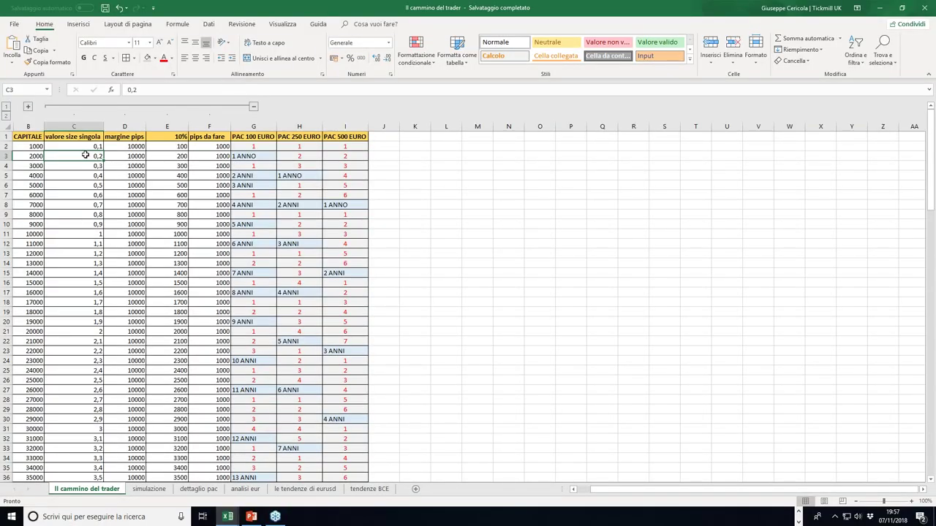
Examine the single size and pip margin in the rows for capitals of 7000 and 6000.
{"action": "left_click", "coordinate": [31, 207]}
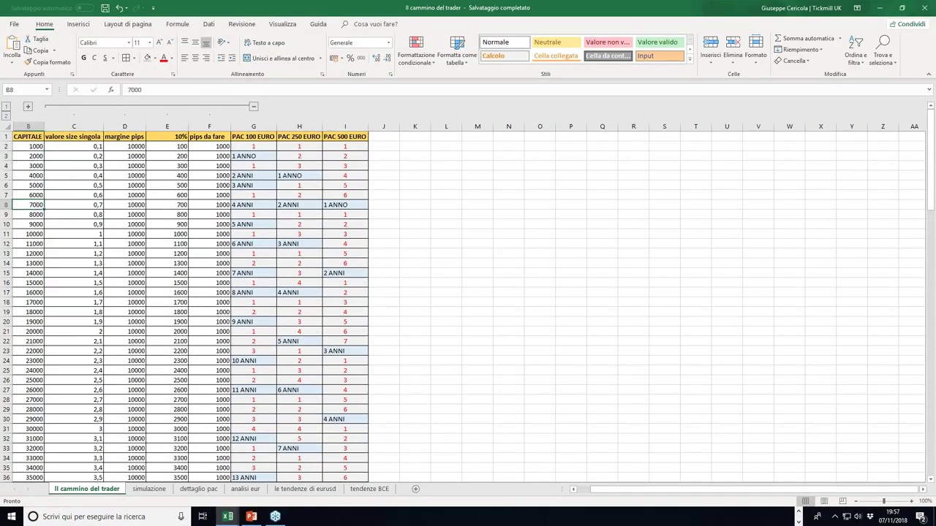
{"action": "left_click", "coordinate": [7, 204]}
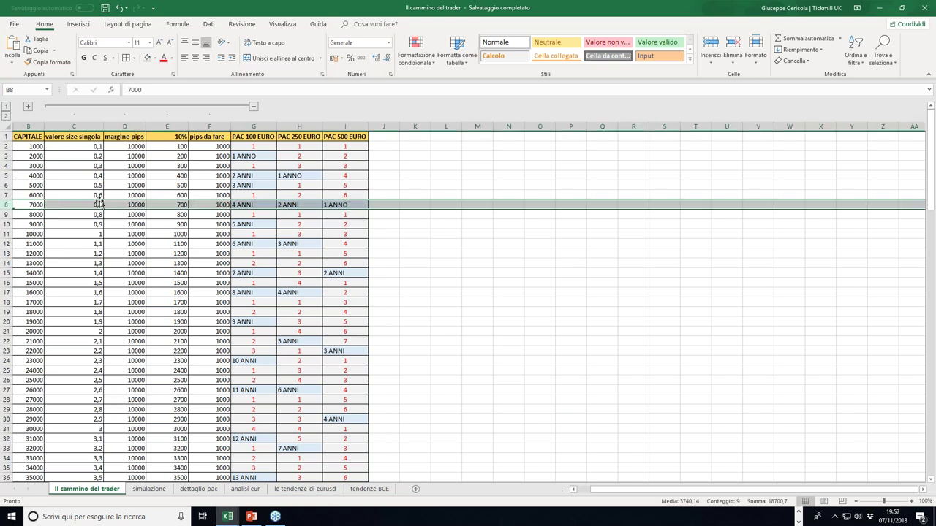
{"action": "left_click", "coordinate": [34, 205]}
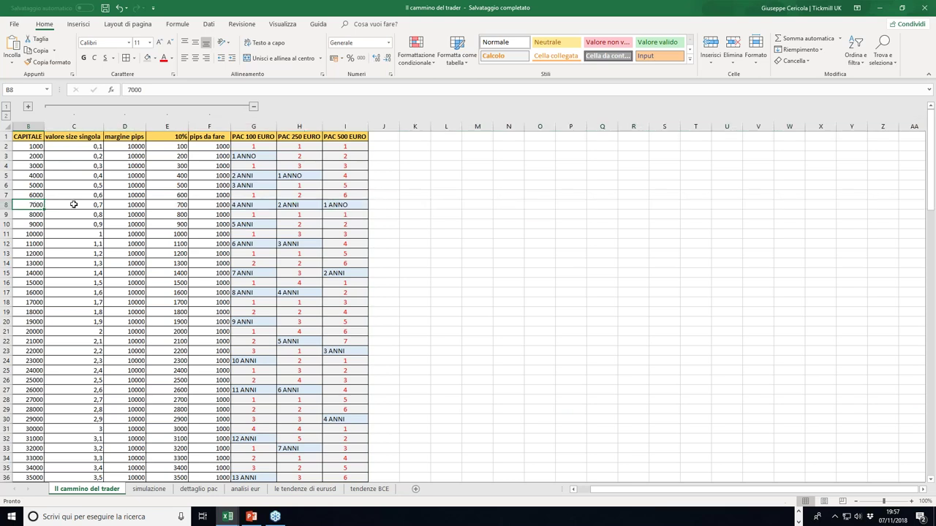
{"action": "left_click", "coordinate": [133, 204]}
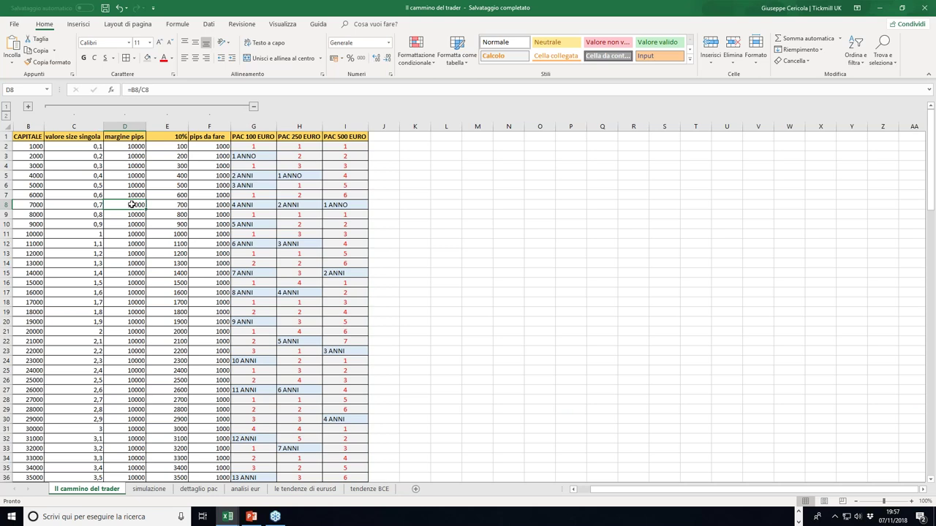
{"action": "left_click", "coordinate": [90, 205]}
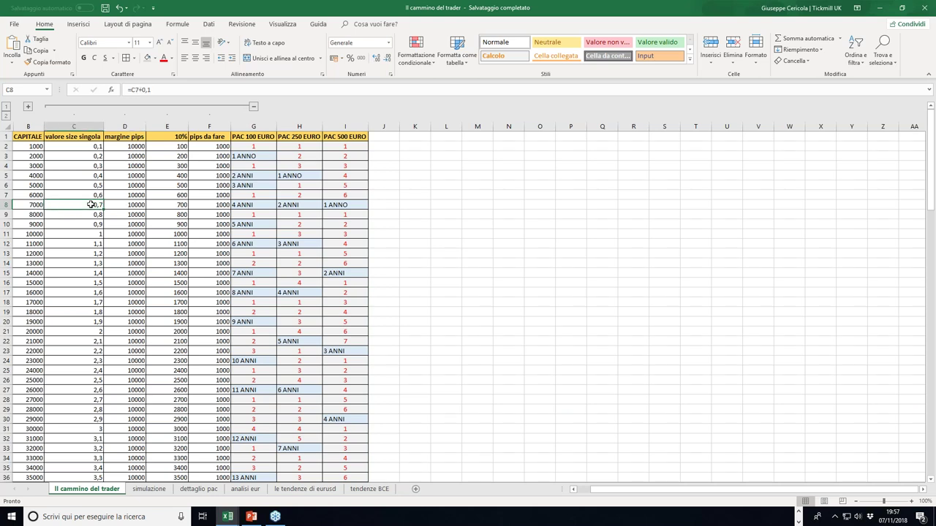
{"action": "left_click", "coordinate": [133, 205]}
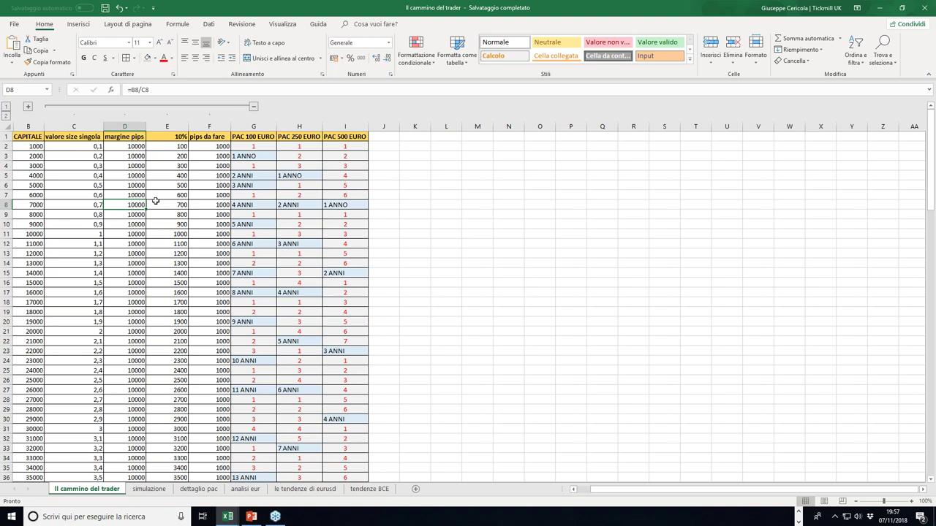
{"action": "left_click", "coordinate": [35, 203]}
{"action": "left_click", "coordinate": [36, 194]}
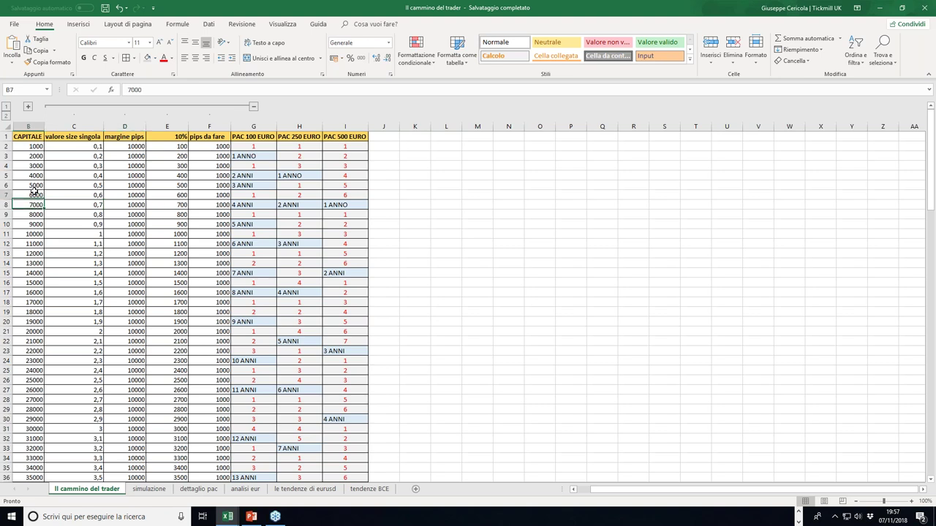
{"action": "left_click", "coordinate": [85, 191]}
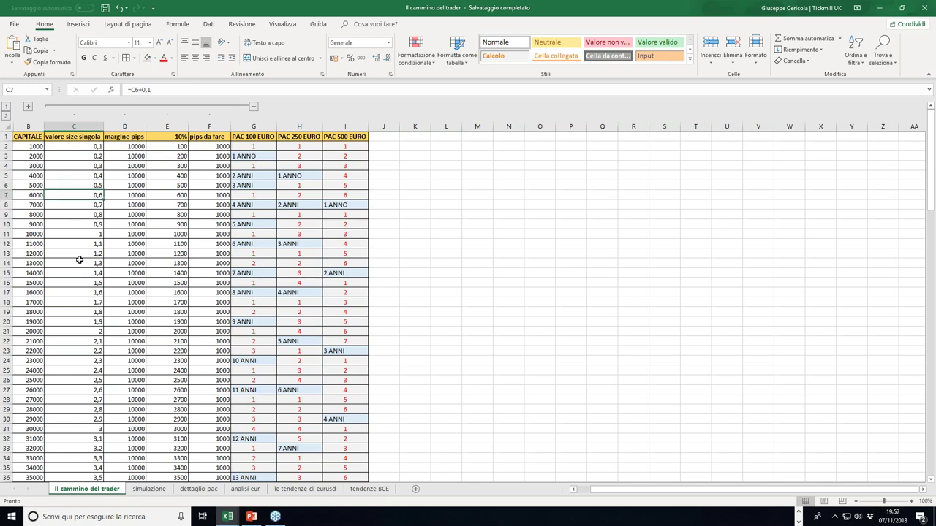
Review the rest of the capital table, comparing the margin formulas, the 1000 capital row and the 10% column header.
{"action": "scroll", "coordinate": [79, 260], "scroll_direction": "down", "scroll_amount": 10}
{"action": "scroll", "coordinate": [137, 173], "scroll_direction": "up", "scroll_amount": 10}
{"action": "left_click", "coordinate": [132, 173]}
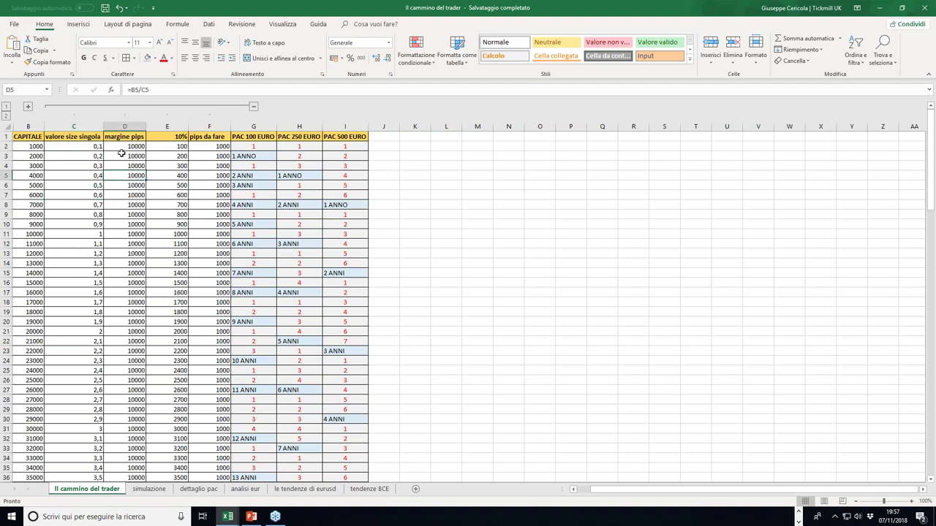
{"action": "left_click", "coordinate": [129, 148]}
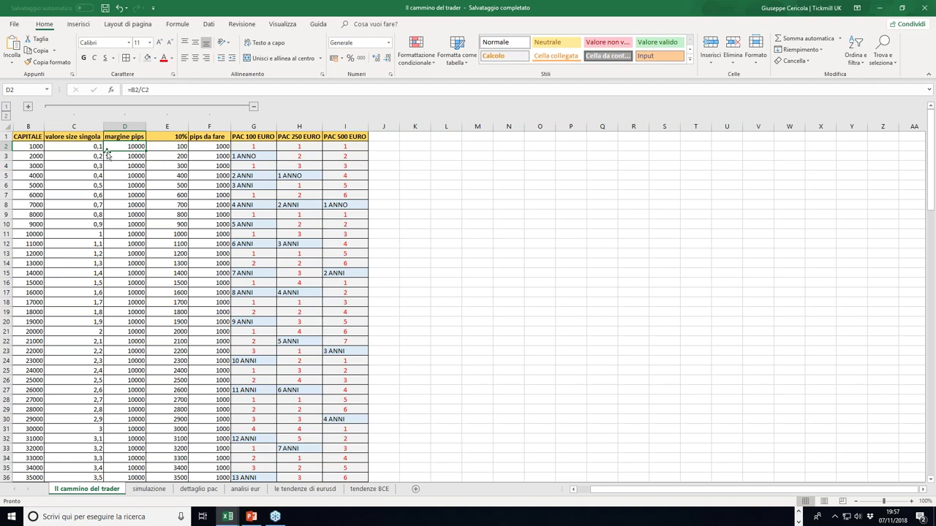
{"action": "left_click", "coordinate": [62, 166]}
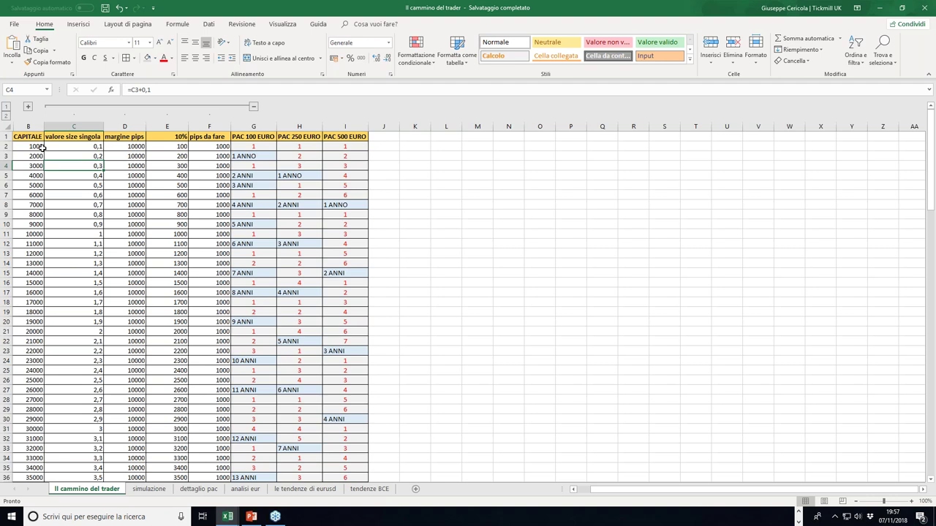
{"action": "left_click", "coordinate": [38, 148]}
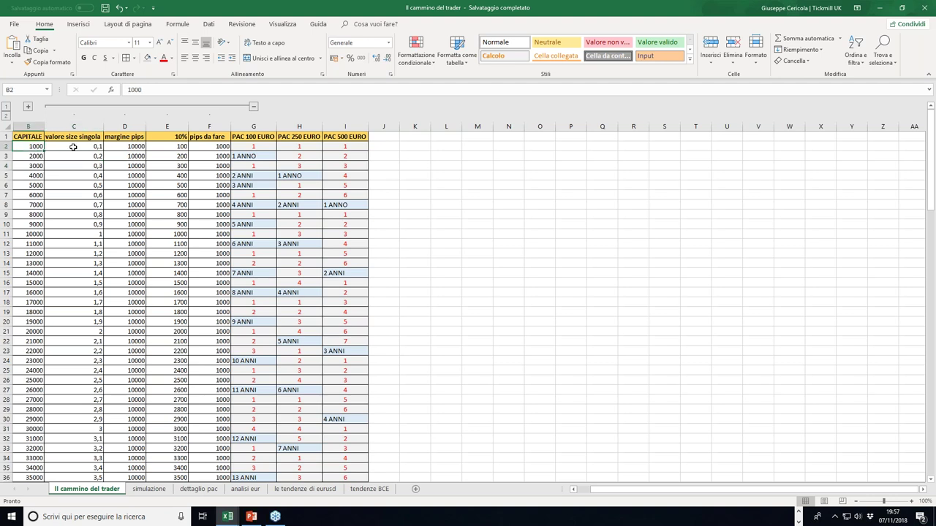
{"action": "left_click", "coordinate": [70, 148]}
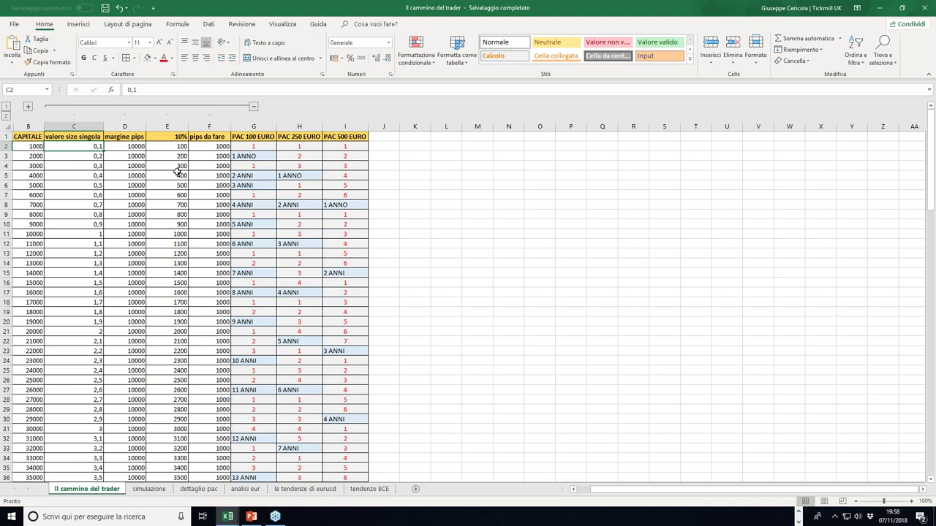
{"action": "left_click", "coordinate": [178, 137]}
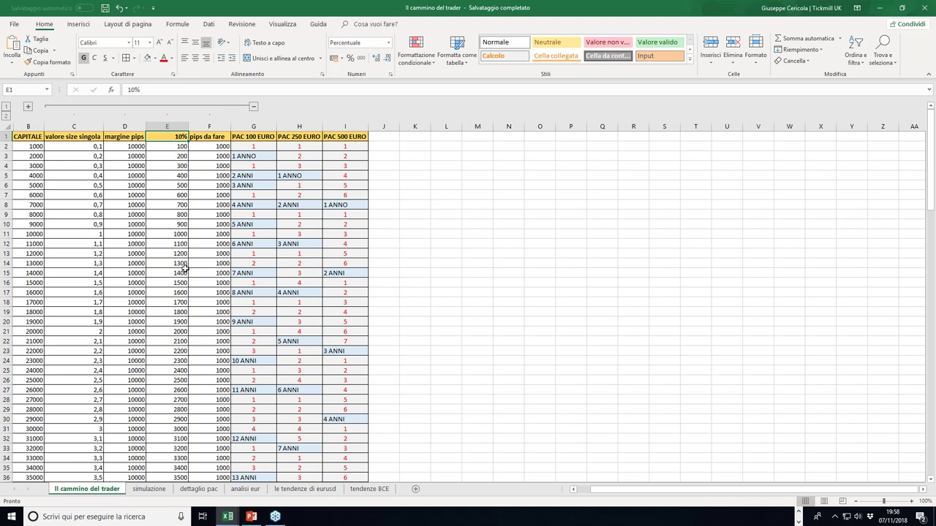
Switch to PowerPoint, review the "Una Strategia sostenibile dovrebbe:" and "Tenere conto della Correlazione" slides, and return to the EURUSD chart in MetaTrader.
{"action": "left_click", "coordinate": [798, 513]}
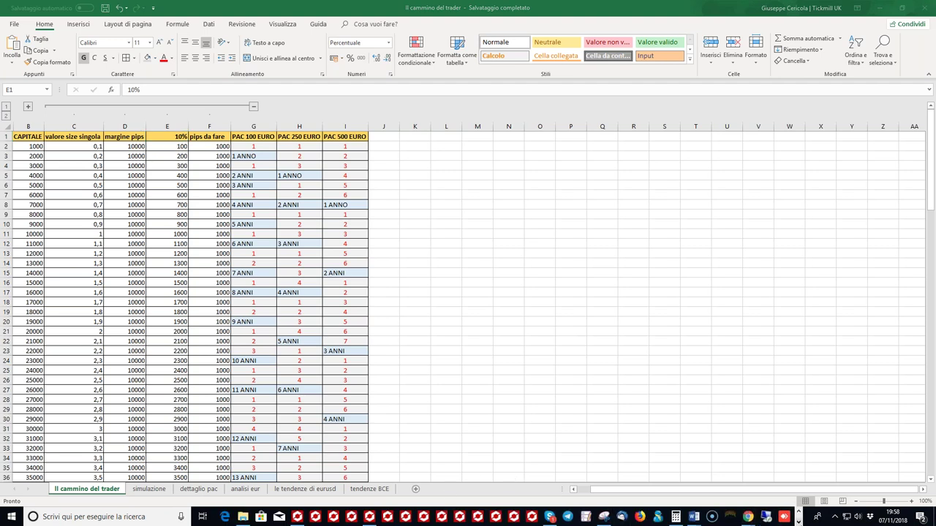
{"action": "left_click", "coordinate": [784, 517]}
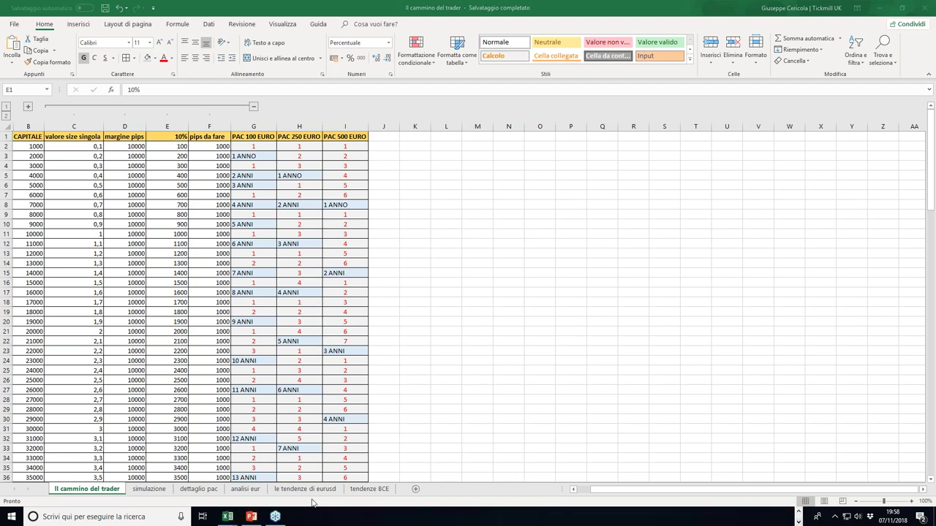
{"action": "left_click", "coordinate": [253, 519]}
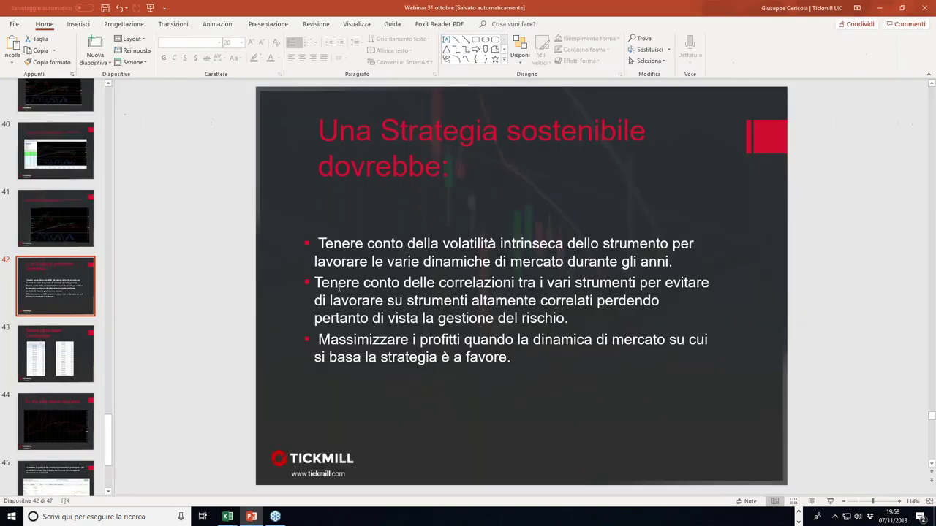
{"action": "left_click", "coordinate": [338, 287]}
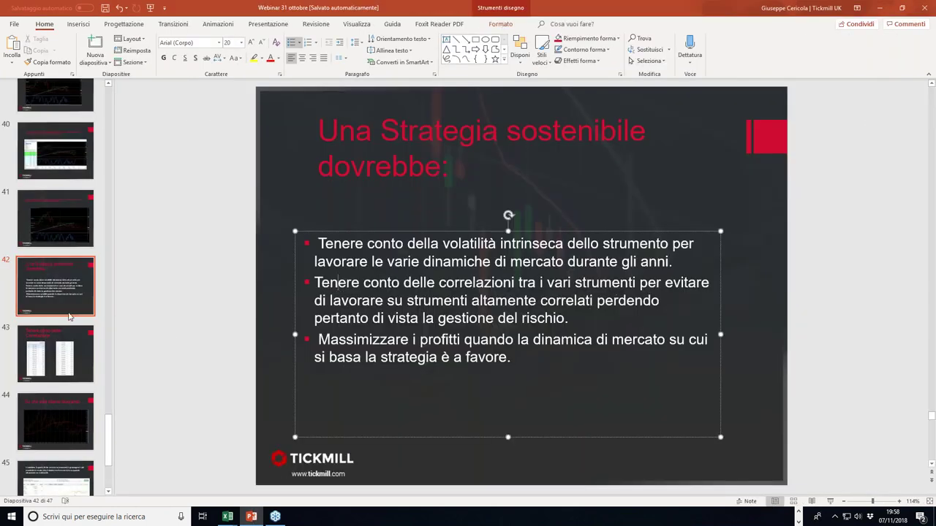
{"action": "left_click", "coordinate": [59, 343]}
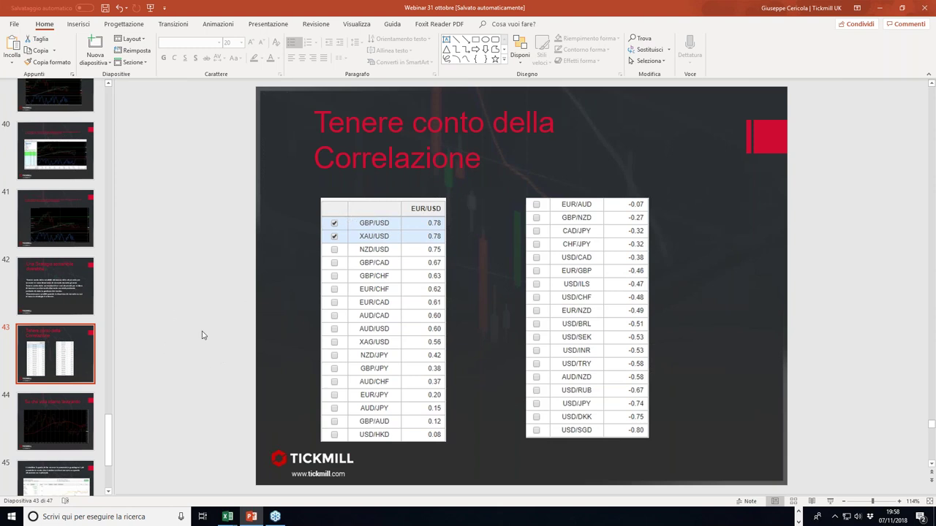
{"action": "left_click", "coordinate": [56, 282]}
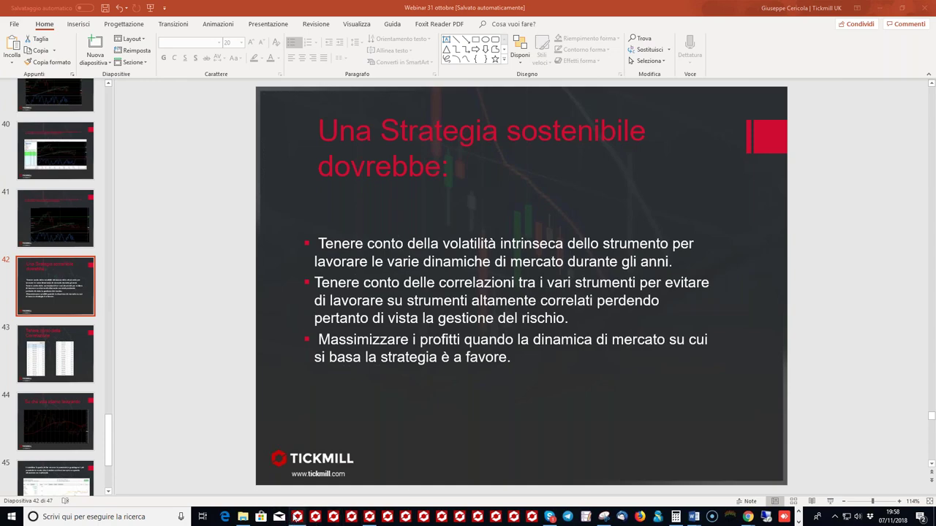
{"action": "left_click", "coordinate": [297, 516]}
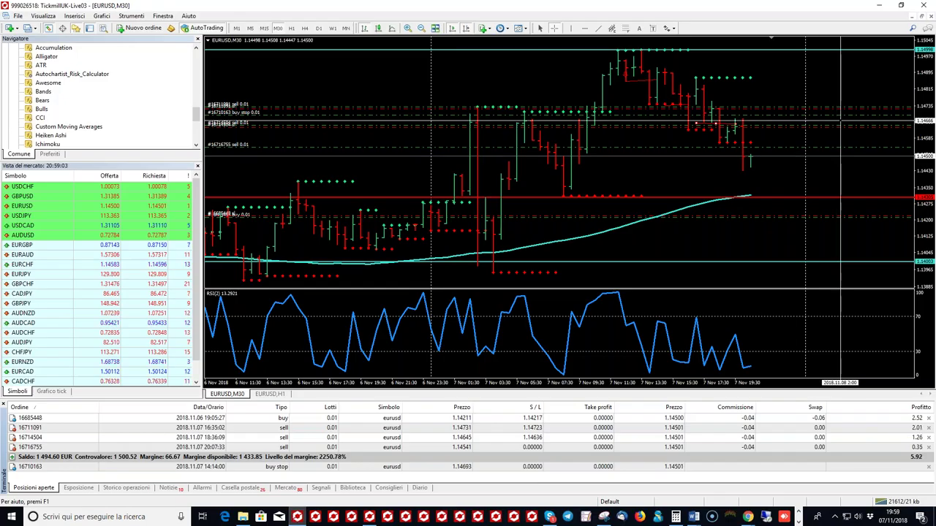